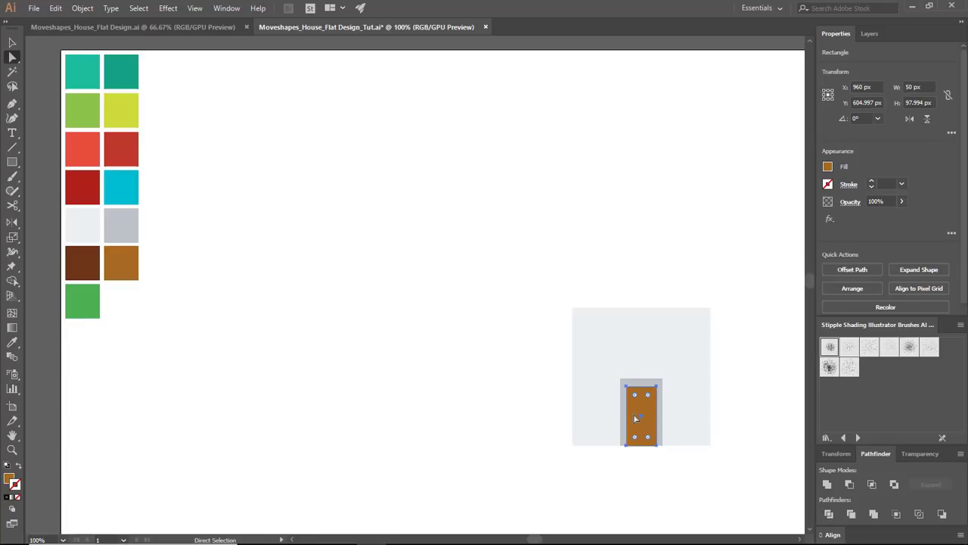
- Cover the door with a narrower dark brown panel, leaving a thin strip of lighter brown along its right edge
drag(650, 417, 653, 417)
click(709, 253)
drag(723, 252, 662, 262)
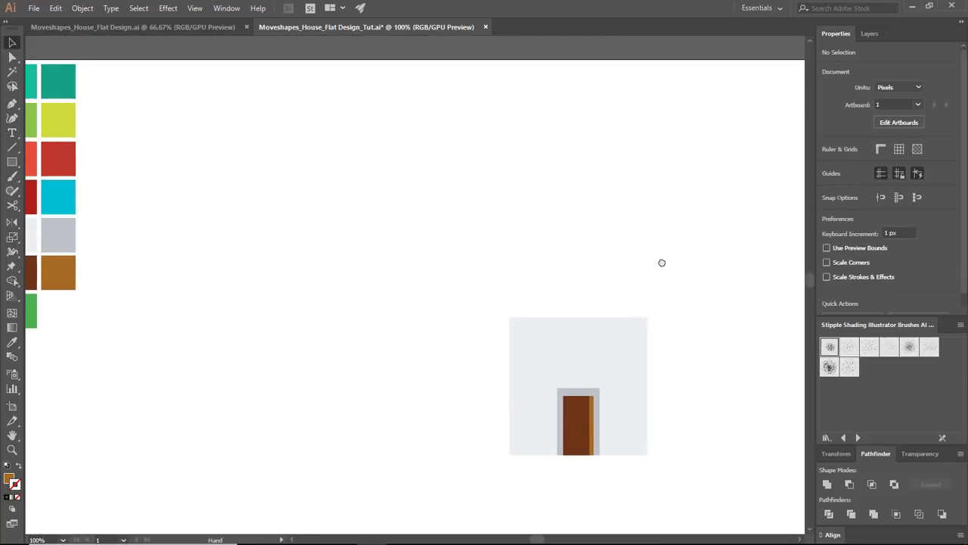
- Isolate the wall square and draw a rectangle about 296 × 41 px across its base, overhanging both sides
click(551, 375)
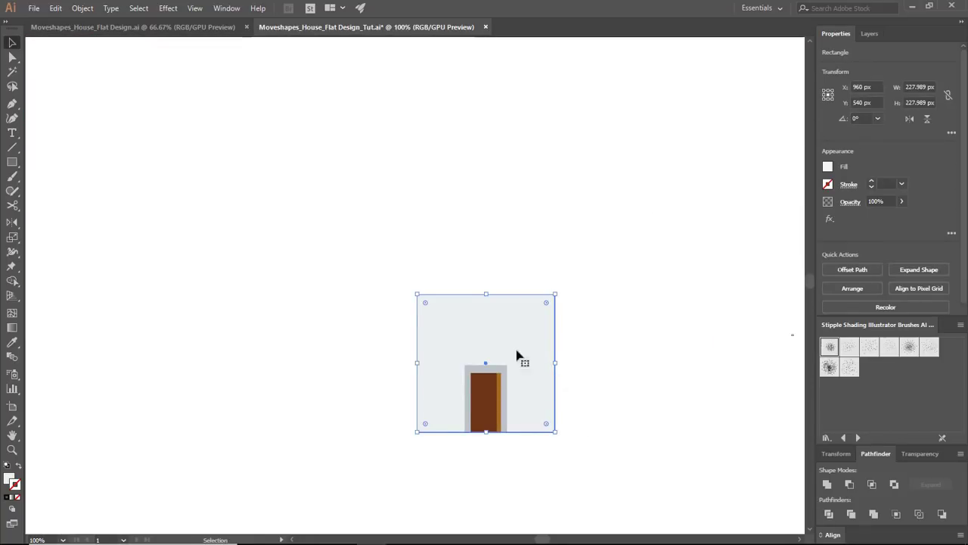
double_click(458, 324)
key(m)
drag(443, 424, 579, 442)
key(v)
key(ctrl+minus)
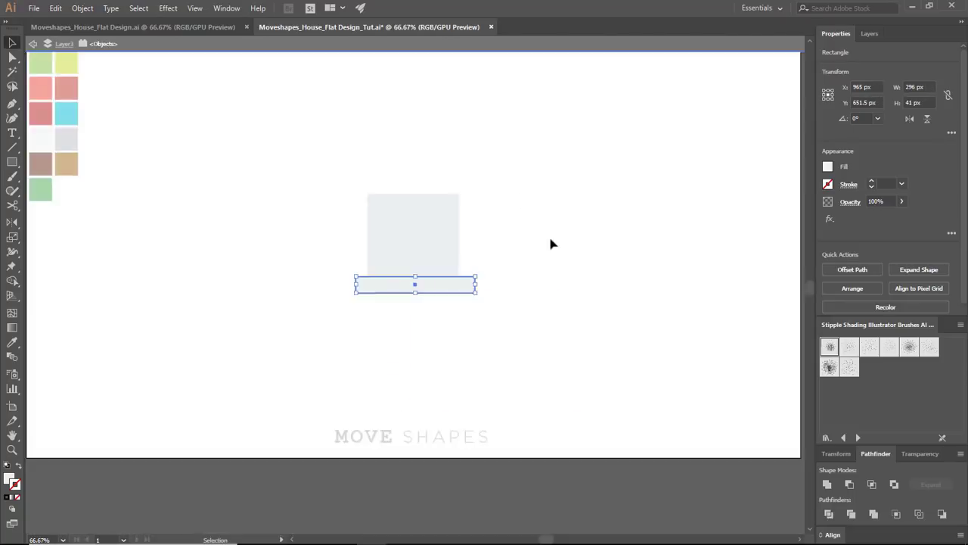
- Fill the base rectangle with the medium red from the colour palette
drag(550, 242, 673, 344)
key(i)
click(188, 193)
- Divide the wall square and the red base strip with Pathfinder and remove the parts outside the wall
key(v)
shift+click(541, 354)
click(830, 514)
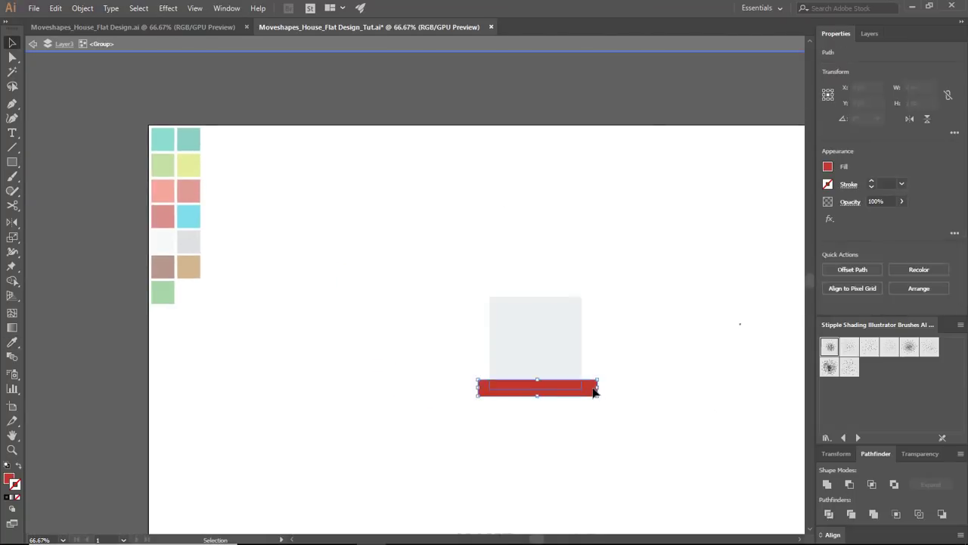
double_click(633, 371)
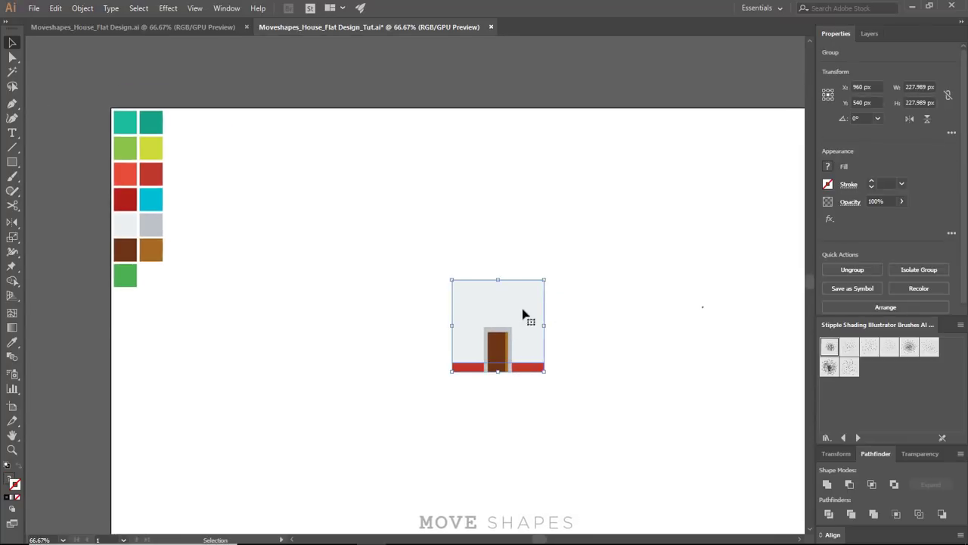
- Copy the wall group to both sides of the original, each copy offset 227.99 px so the edges meet
key(ctrl+plus)
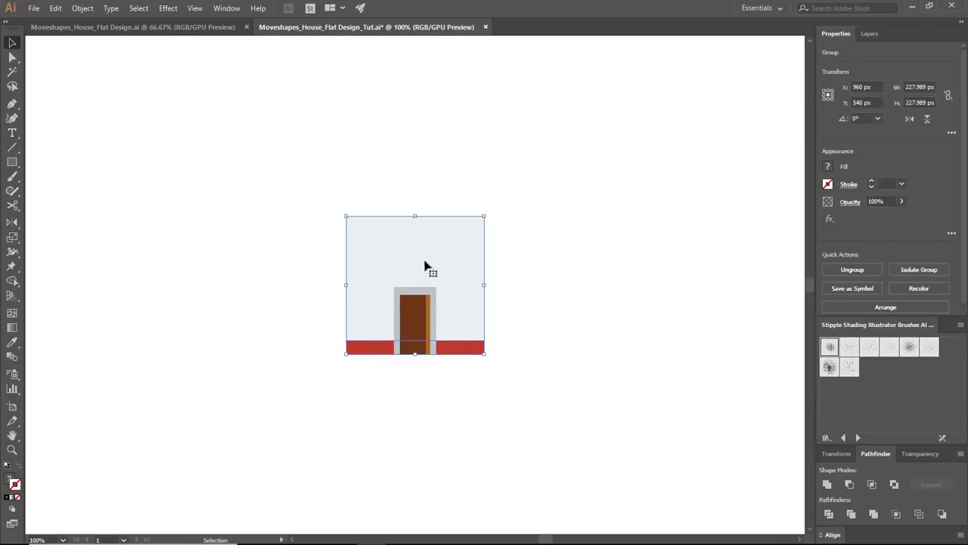
drag(426, 264, 564, 264)
drag(555, 296, 436, 293)
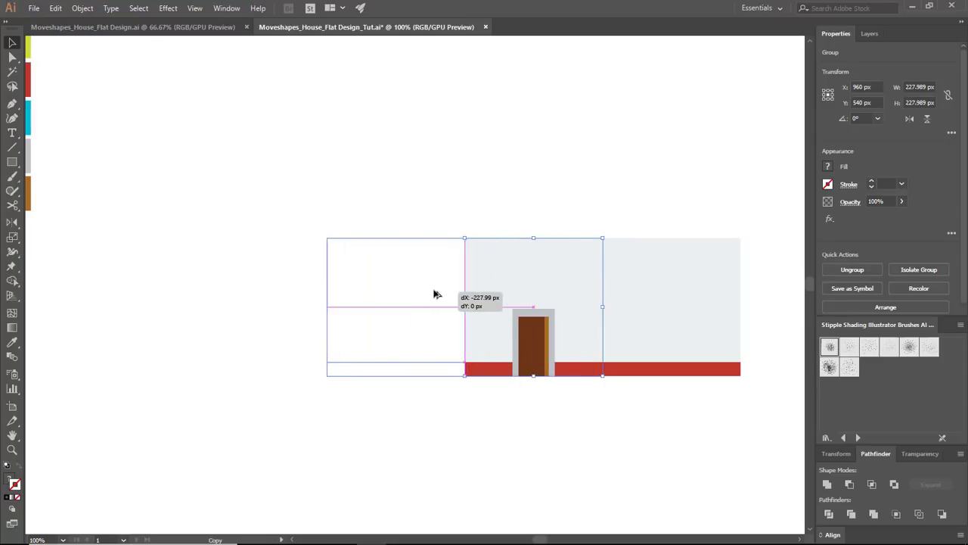
click(509, 158)
- Fill both side walls with the darker grey from the colour palette
click(666, 317)
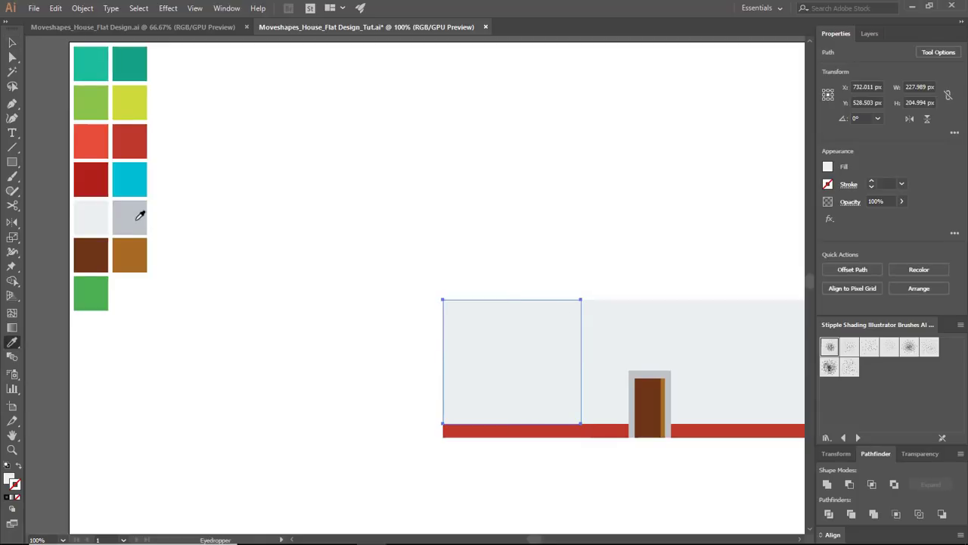
click(138, 219)
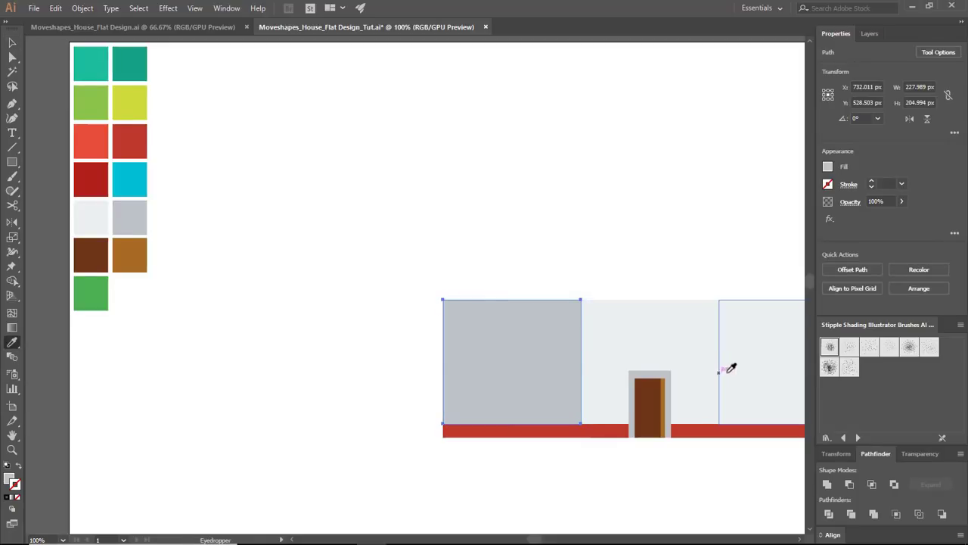
click(138, 217)
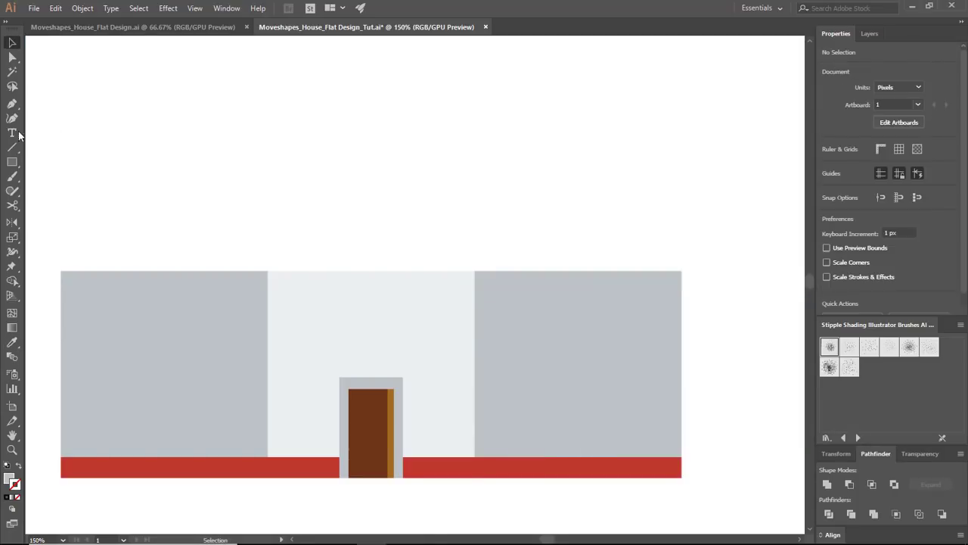
- Draw a square window frame about 59 px wide, fill it with the centre wall's light grey and centre it on the right wall
drag(596, 389, 597, 392)
key(v)
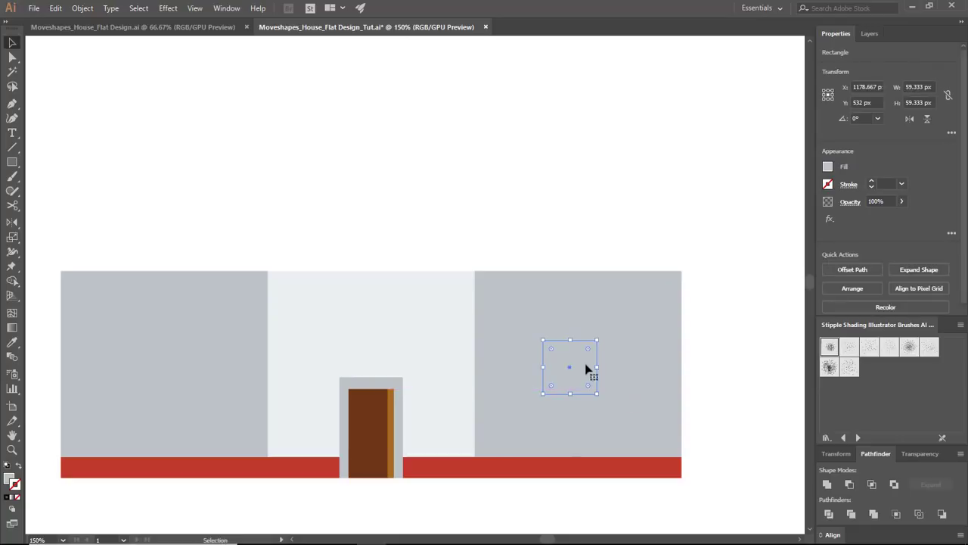
click(442, 341)
key(v)
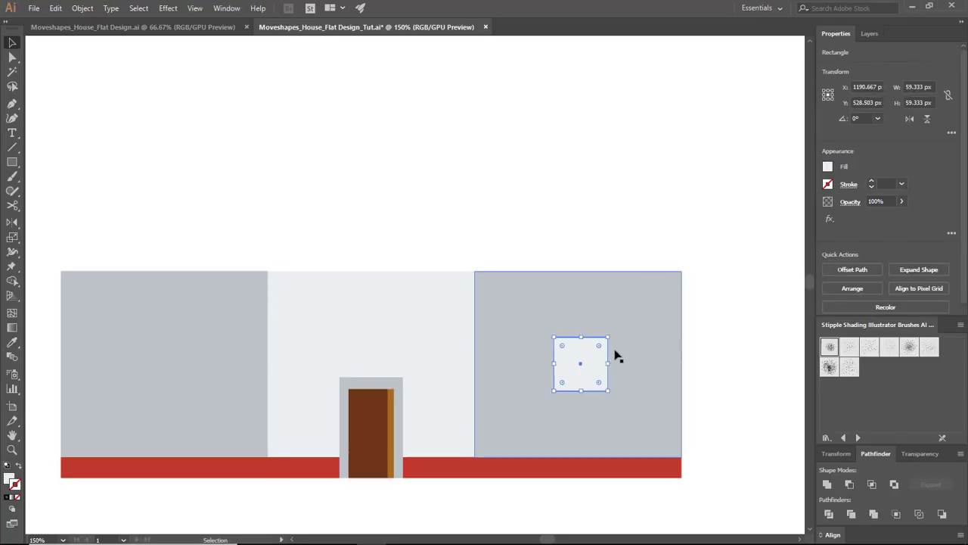
- Add a concentric square about 46.5 px wide inside the window frame and fill it with the palette's cyan
drag(609, 338, 603, 344)
key(ctrl+minus)
drag(405, 201, 719, 321)
key(i)
click(69, 223)
key(v)
click(241, 255)
drag(779, 379, 590, 294)
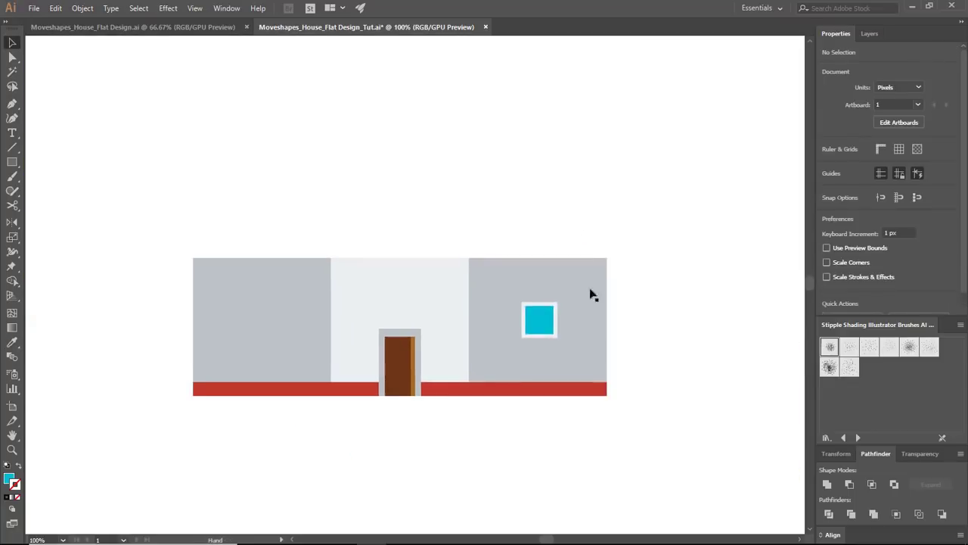
- Make two crossing light grey bars about 5 px thick from copies of the cyan square, splitting the window into four panes
click(545, 318)
key(ctrl+equal)
key(ctrl+equal)
key(ctrl+equal)
key(ctrl+equal)
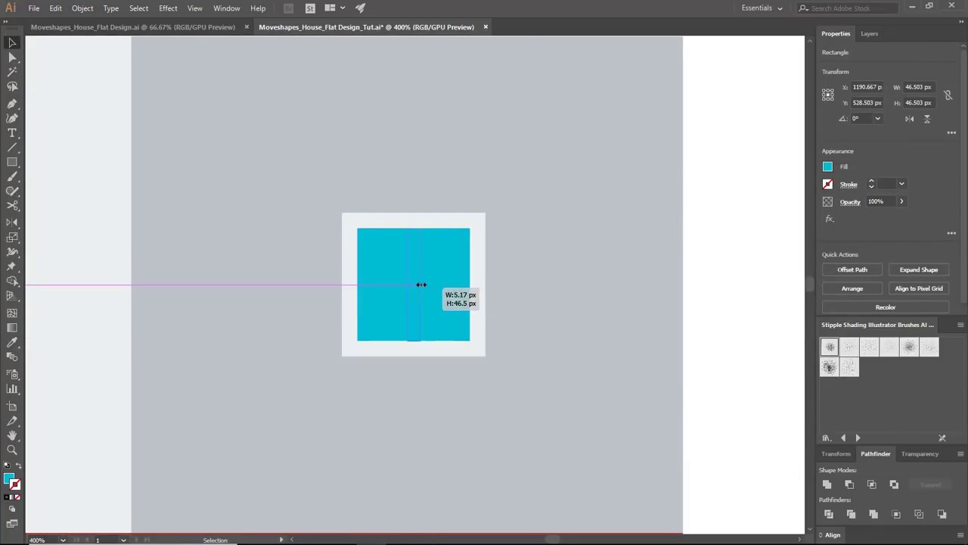
drag(421, 284, 421, 284)
key(i)
click(442, 218)
drag(359, 261, 359, 262)
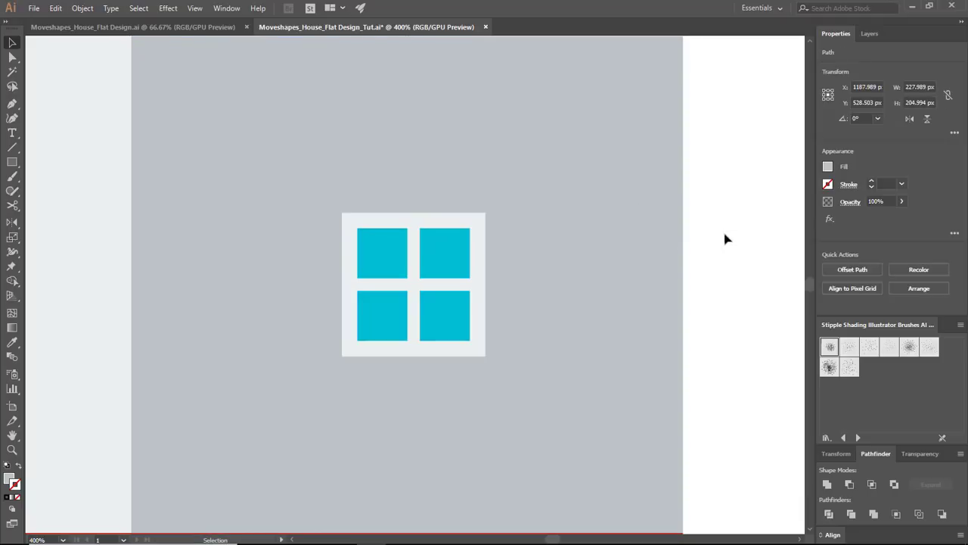
click(731, 263)
- Select all window parts without the wall behind them and group them
key(ctrl+minus)
key(ctrl+minus)
key(ctrl+minus)
drag(592, 338, 588, 340)
shift+click(682, 282)
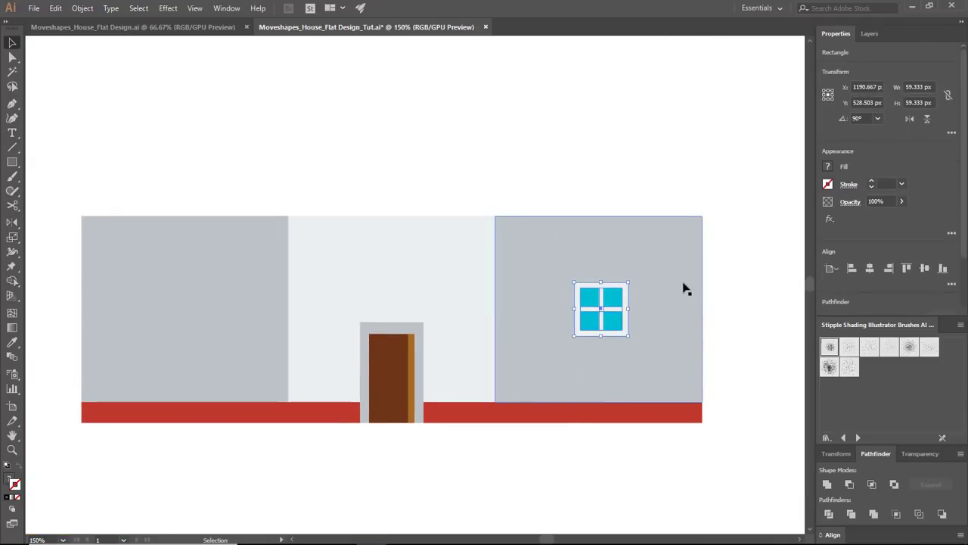
key(ctrl+g)
- Duplicate the window group horizontally onto the left wall, centred like the one on the right wall
key(alt+shift+Left)
key(shift+Left)
key(shift+Left)
key(shift+Left)
key(shift+Left)
key(shift+Left)
key(shift+Left)
key(shift+Left)
key(shift+Left)
key(shift+Left)
key(shift+Left)
key(shift+Left)
key(shift+Left)
key(shift+Left)
key(shift+Left)
key(shift+Left)
key(shift+Left)
key(shift+Left)
key(shift+Left)
key(shift+Left)
key(shift+Left)
key(shift+Left)
key(shift+Left)
key(shift+Left)
key(shift+Left)
key(shift+Left)
key(shift+Left)
key(shift+Left)
key(shift+Left)
key(shift+Left)
key(shift+Left)
key(shift+Right)
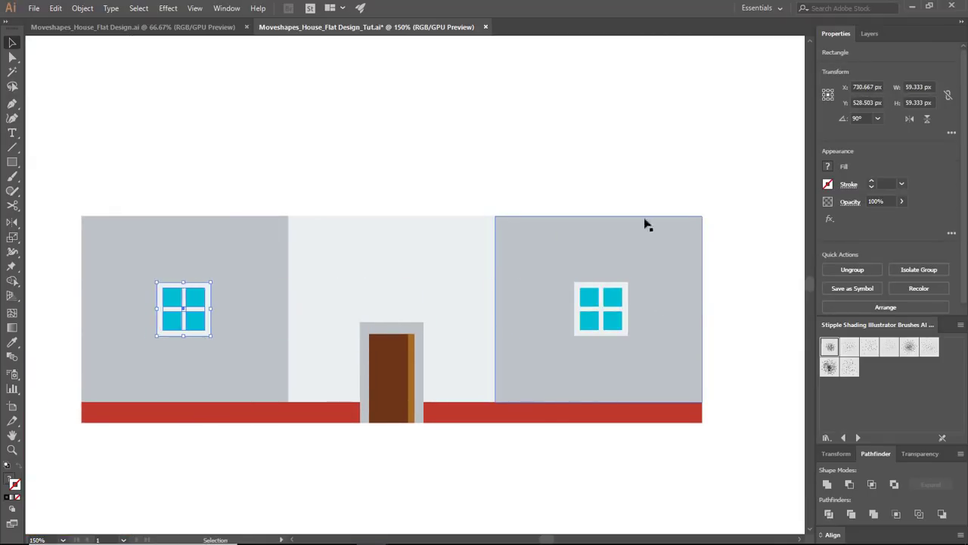
click(484, 183)
- Draw a vertical guide line about 332 px tall and align its centre with the middle of the house
drag(499, 191, 590, 274)
key(ctrl+minus)
key(ctrl+minus)
key(ctrl+minus)
scroll(591, 275, down, 2)
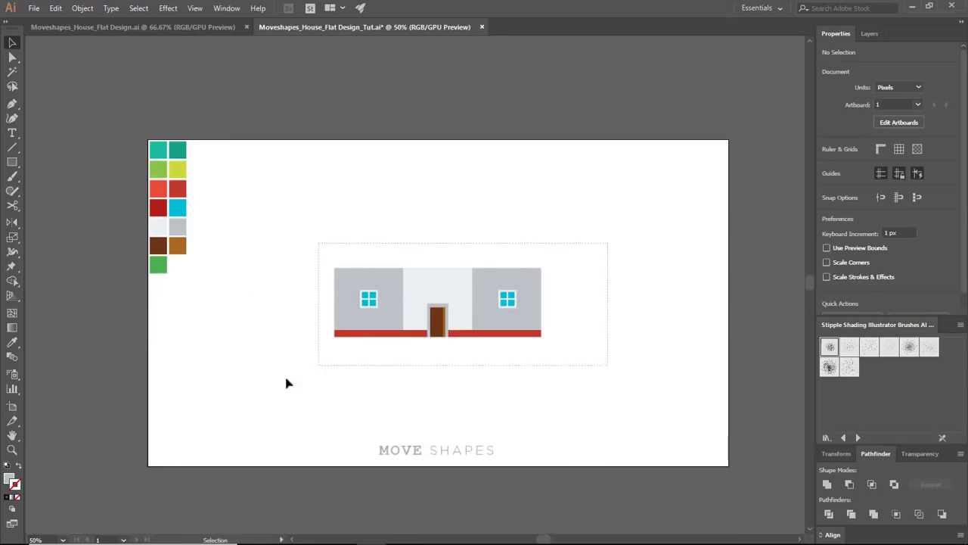
click(461, 266)
key(ctrl+plus)
key(ctrl+plus)
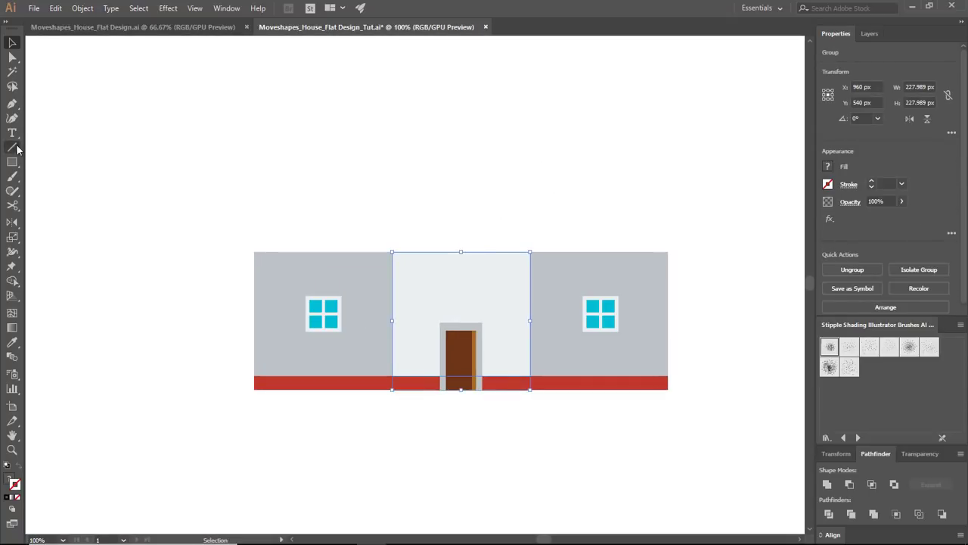
click(12, 147)
key(ctrl+shift+a)
drag(553, 111, 553, 311)
key(v)
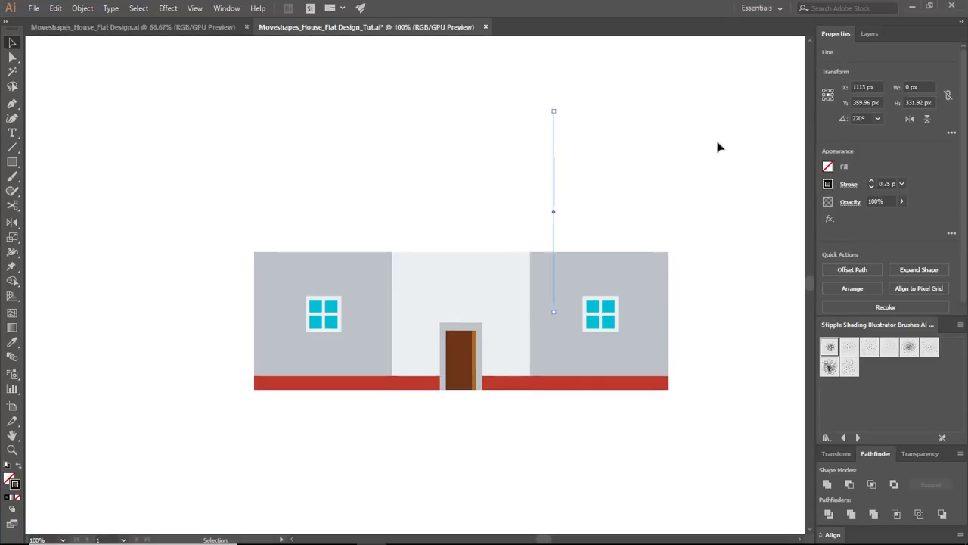
click(832, 533)
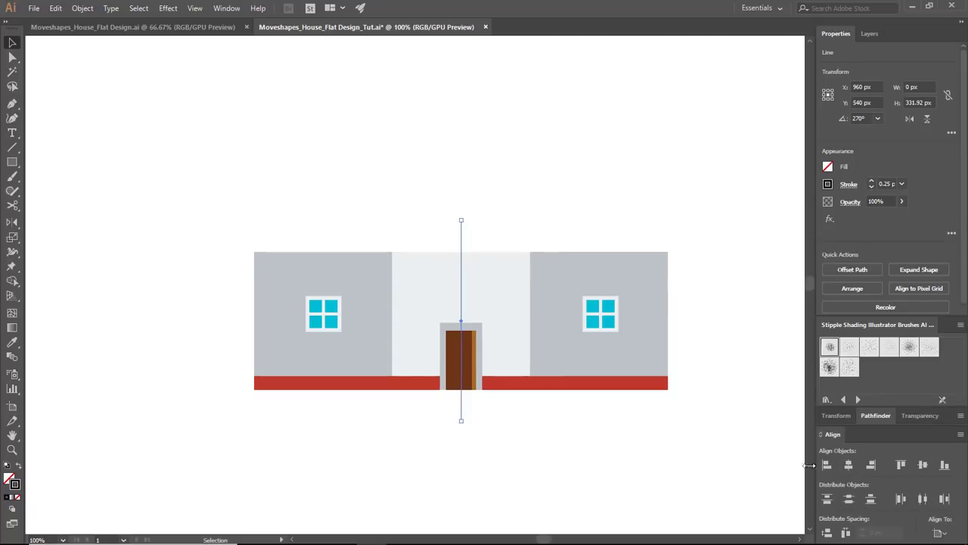
- Put the vertical guide line on its own new layer above Layer3 and lock that layer
key(ctrl+shift+a)
click(870, 33)
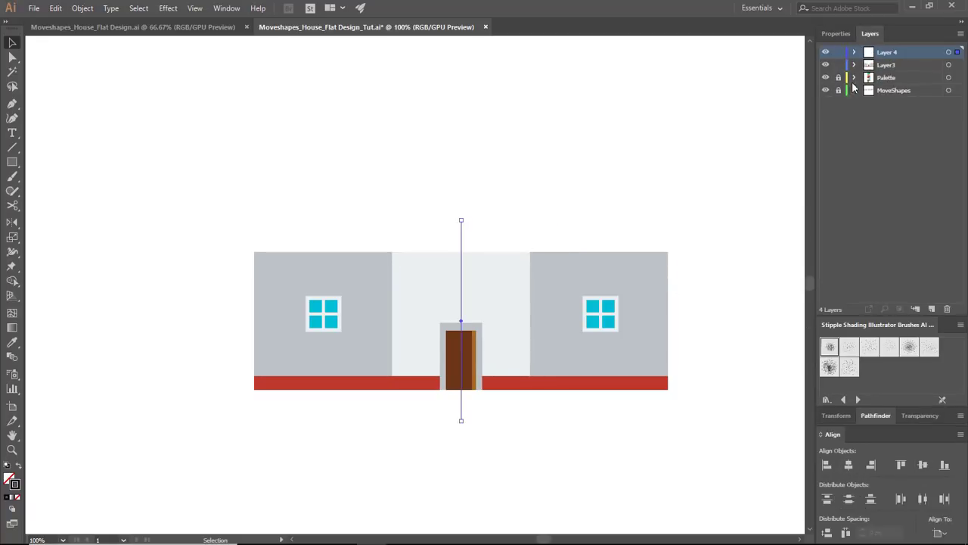
click(838, 51)
- Add an anchor point on the centre wall's top edge where the guide line crosses it
key(ctrl+plus)
key(ctrl+plus)
key(ctrl+plus)
key(ctrl+plus)
key(ctrl+plus)
drag(461, 87, 563, 518)
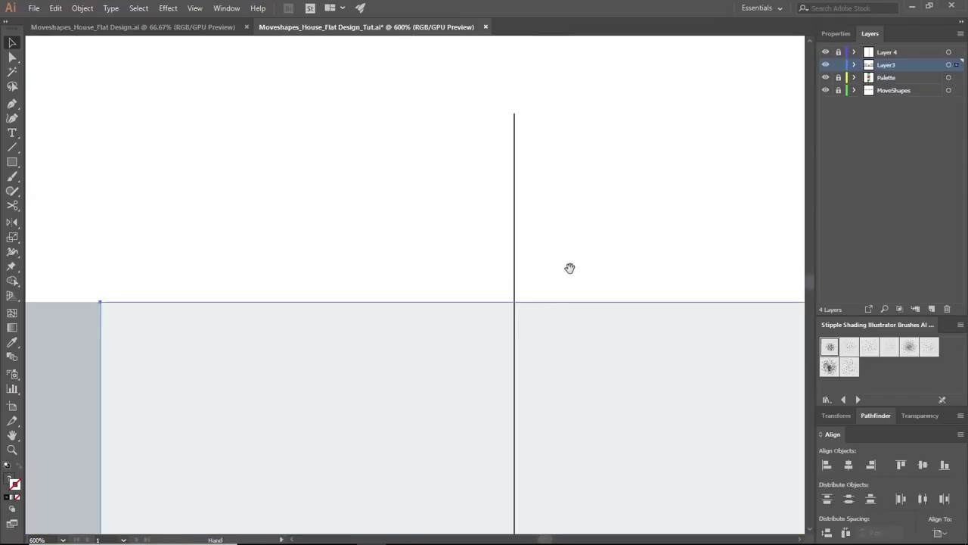
drag(625, 356, 553, 330)
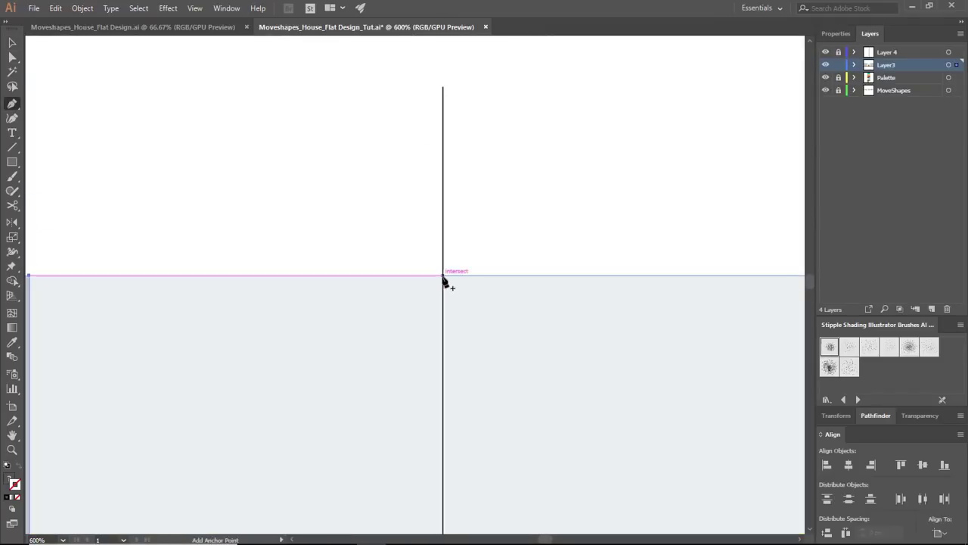
key(v)
- Delete Layer 4 with the vertical guide line
click(904, 53)
click(947, 308)
click(534, 294)
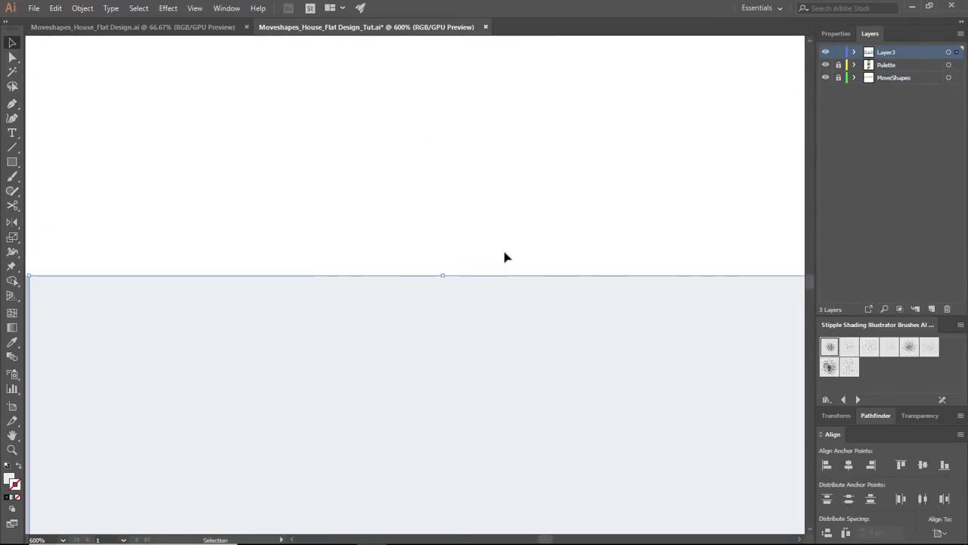
- Raise the centre wall's new top anchor point straight up to form a pointed gable
key(ctrl+minus)
key(ctrl+minus)
key(ctrl+minus)
key(a)
key(shift+Up)
key(shift+Up)
key(shift+Up)
key(shift+Up)
key(shift+Up)
key(shift+Up)
key(shift+Up)
key(shift+Up)
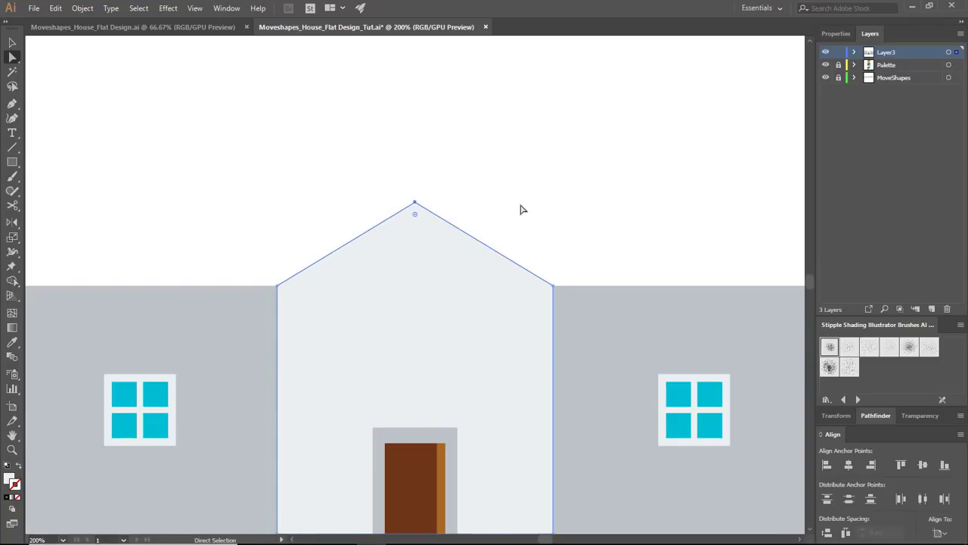
click(591, 190)
key(ctrl+minus)
key(ctrl+minus)
key(ctrl+minus)
key(ctrl+minus)
key(ctrl+plus)
key(ctrl+plus)
key(ctrl+plus)
key(ctrl+plus)
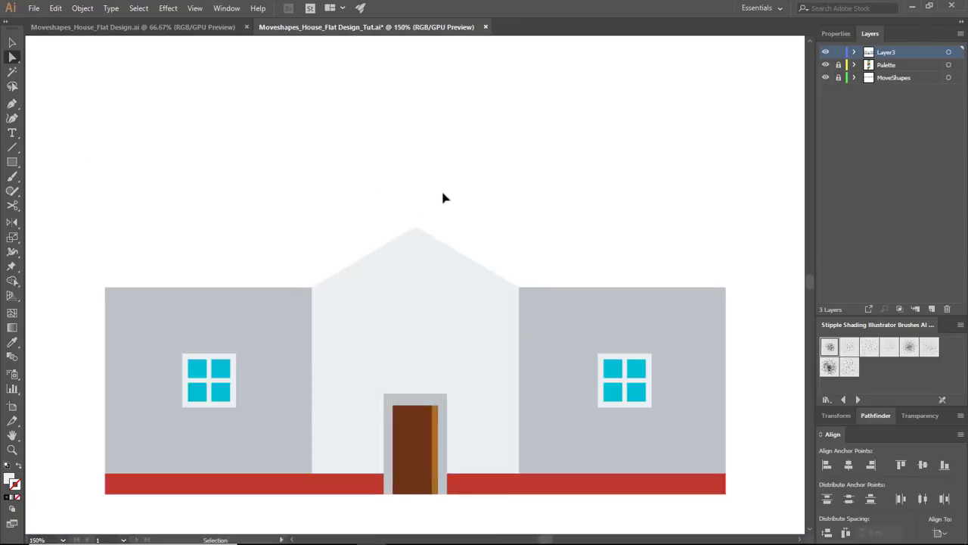
key(ctrl+plus)
key(ctrl+minus)
- Draw a rectangle about 77 × 57.5 px centred in the gable above the door and round its top corners into an arch
key(v)
drag(567, 222, 597, 181)
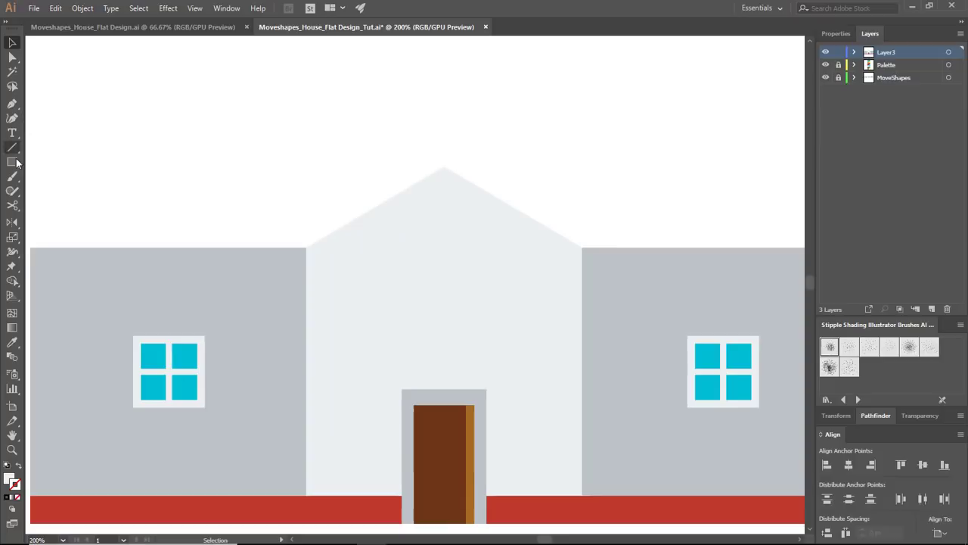
drag(393, 230, 487, 299)
key(v)
drag(465, 264, 514, 338)
key(a)
key(v)
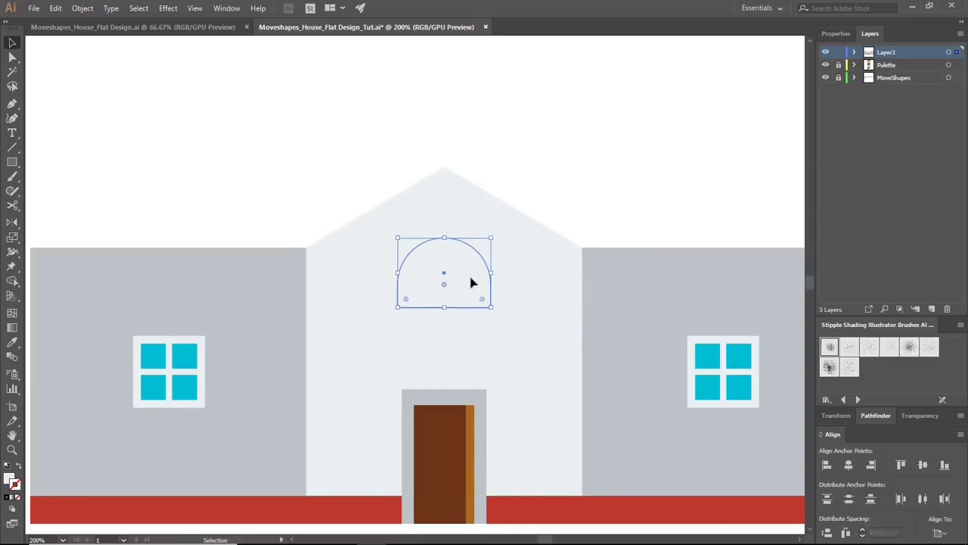
- Fill the arched window with the cyan of the window panes and give it a 6 pt black stroke
key(i)
click(185, 356)
key(v)
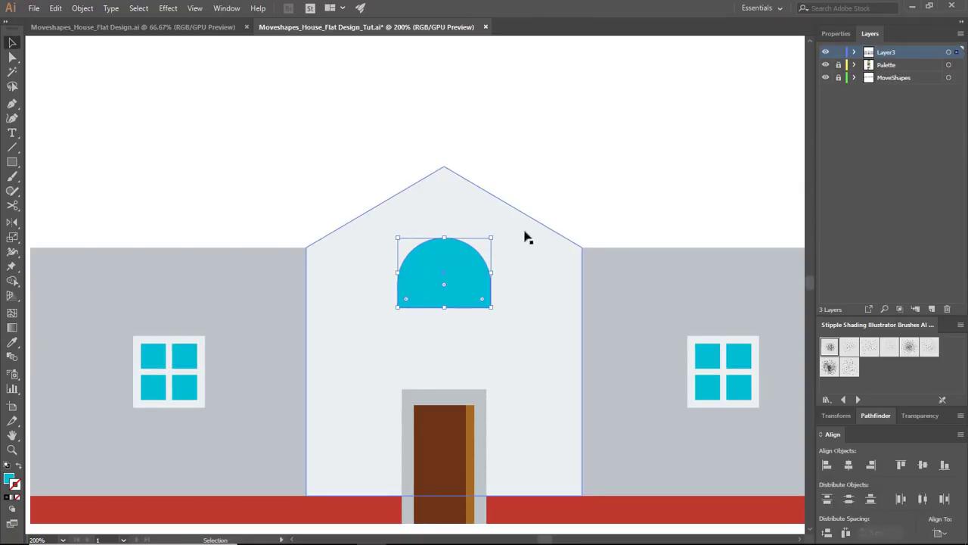
click(835, 34)
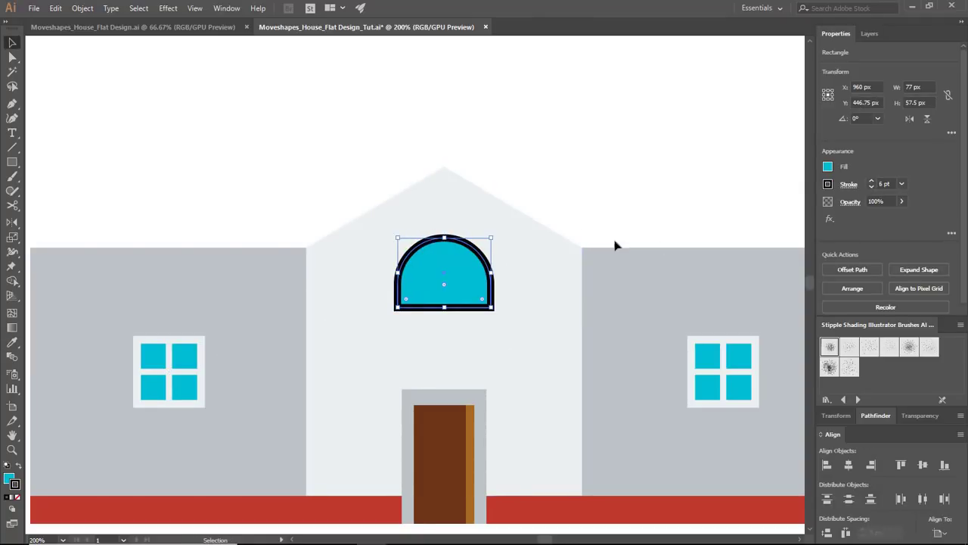
click(607, 177)
- Reduce the arched window's height to about 41.5 px, keeping its centre in place
click(478, 268)
drag(491, 237, 491, 248)
click(605, 182)
click(486, 284)
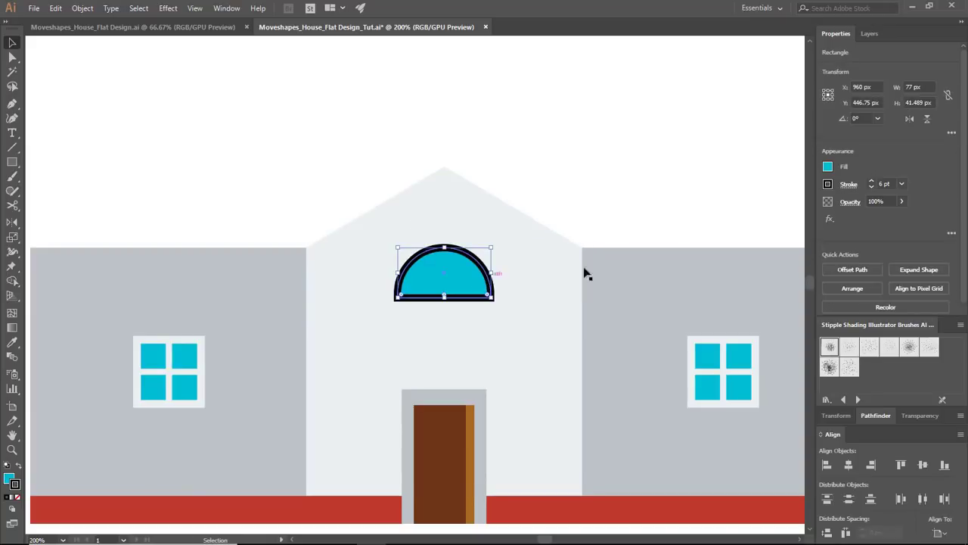
click(604, 195)
- Sample the centre wall's light grey as the current fill colour and open the Color Picker for its hex value ECF0F1
click(202, 345)
click(305, 166)
key(ctrl+minus)
key(ctrl+minus)
drag(349, 195, 527, 255)
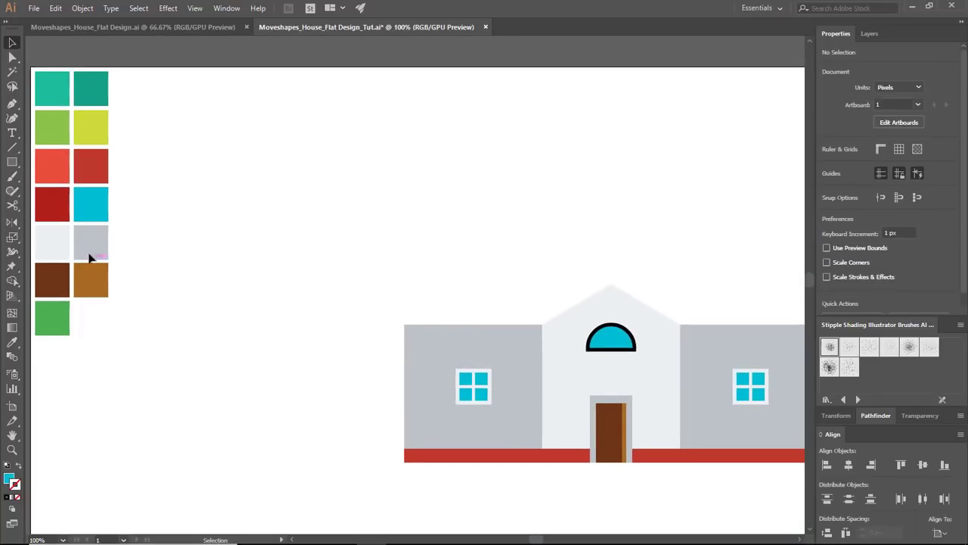
key(i)
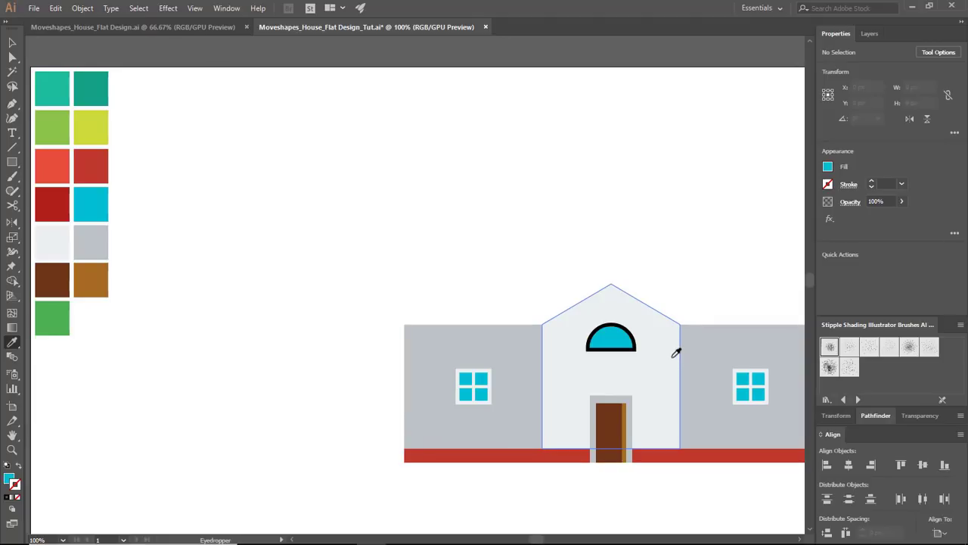
key(v)
double_click(10, 477)
click(342, 331)
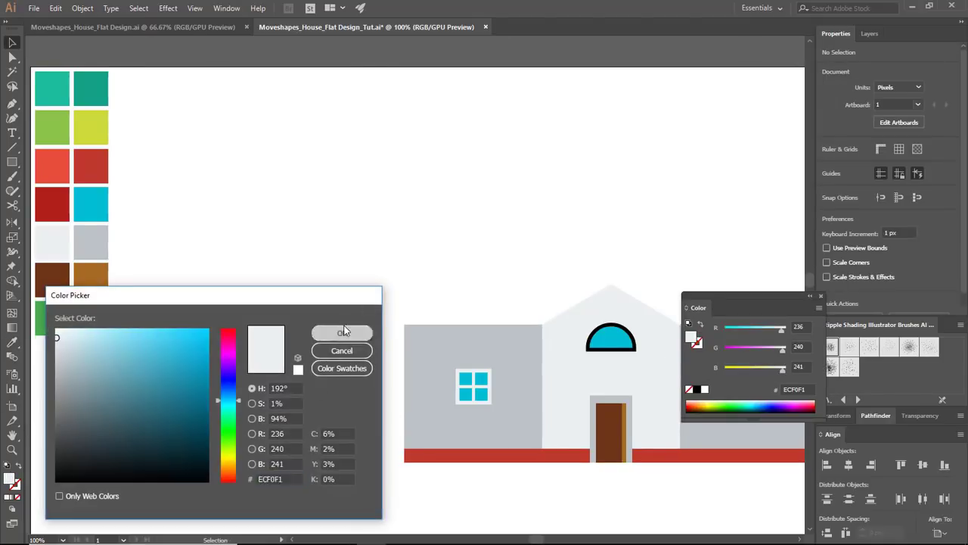
- Set the arched window's stroke colour to hex ECF0F1
click(616, 338)
click(828, 184)
double_click(17, 484)
text(ECF0F1)
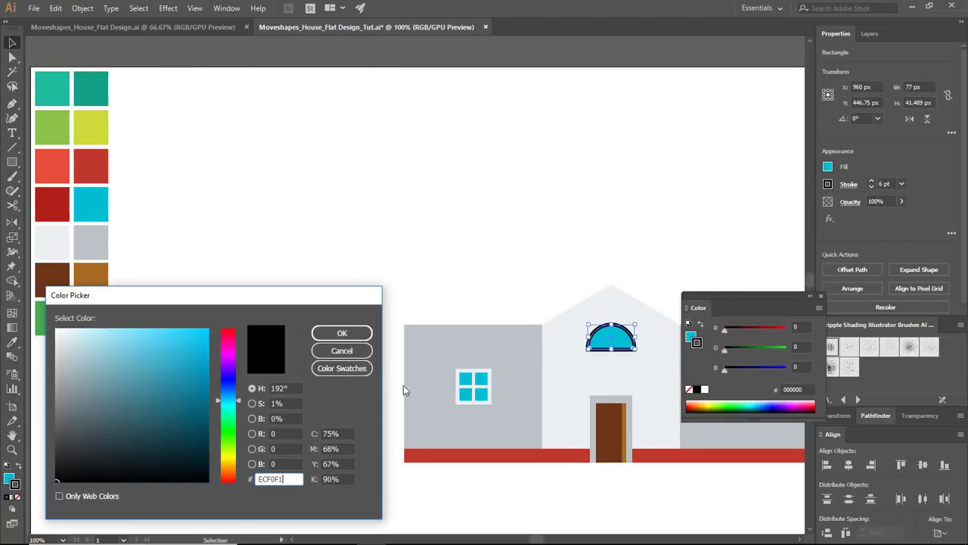
key(Return)
click(639, 227)
drag(638, 227, 594, 170)
click(571, 279)
- Draw a vertical divider line about 36 px long through the centre of the arched window, with a 6 pt ECF0F1 stroke
key(ctrl+plus)
key(ctrl+plus)
key(ctrl+plus)
click(568, 178)
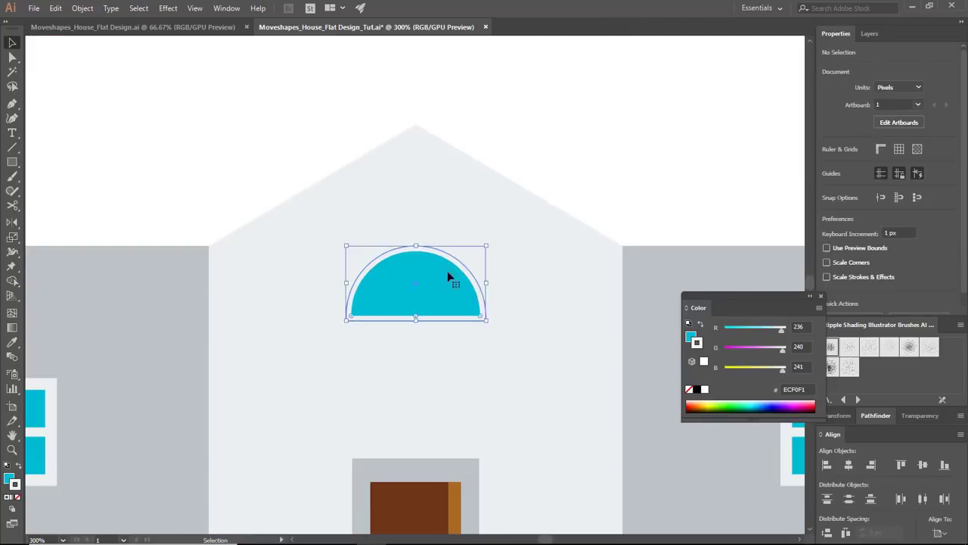
key(backslash)
drag(415, 251, 420, 318)
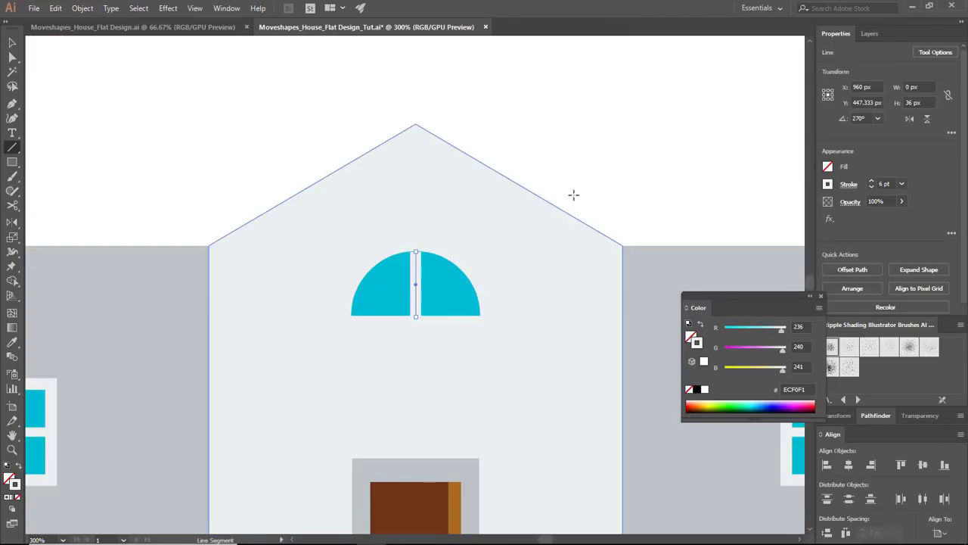
- Lengthen the arched window's divider to about 37.2 px so it spans from the top of the arch to the base
key(v)
click(423, 264)
click(416, 277)
key(ctrl+plus)
key(ctrl+plus)
key(ctrl+plus)
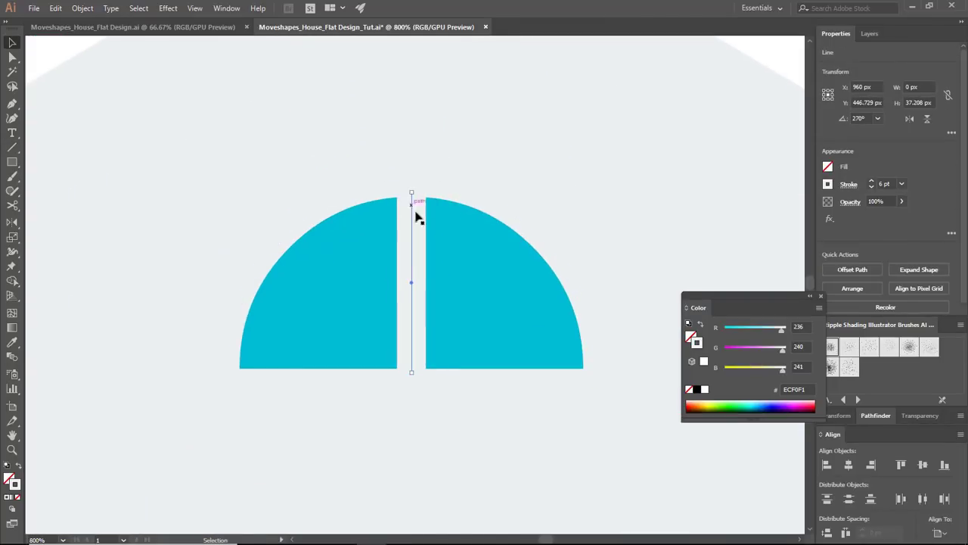
click(443, 170)
key(ctrl+minus)
key(ctrl+minus)
key(ctrl+minus)
key(ctrl+minus)
key(ctrl+minus)
key(ctrl+minus)
click(562, 167)
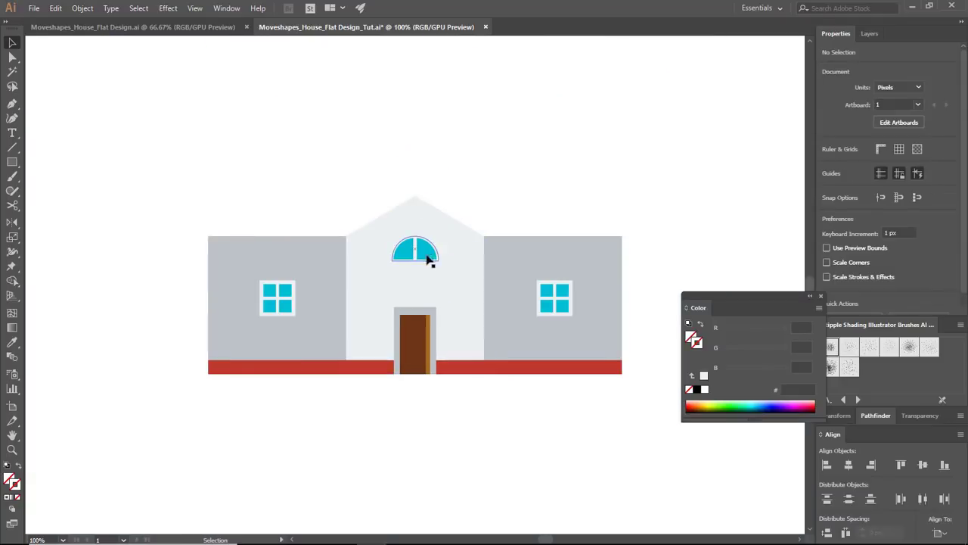
- Nudge the arched window and its divider down together by 4 px
click(426, 260)
shift+click(415, 252)
shift+click(447, 283)
shift+click(448, 283)
key(Down)
key(Down)
key(Down)
key(Down)
click(559, 177)
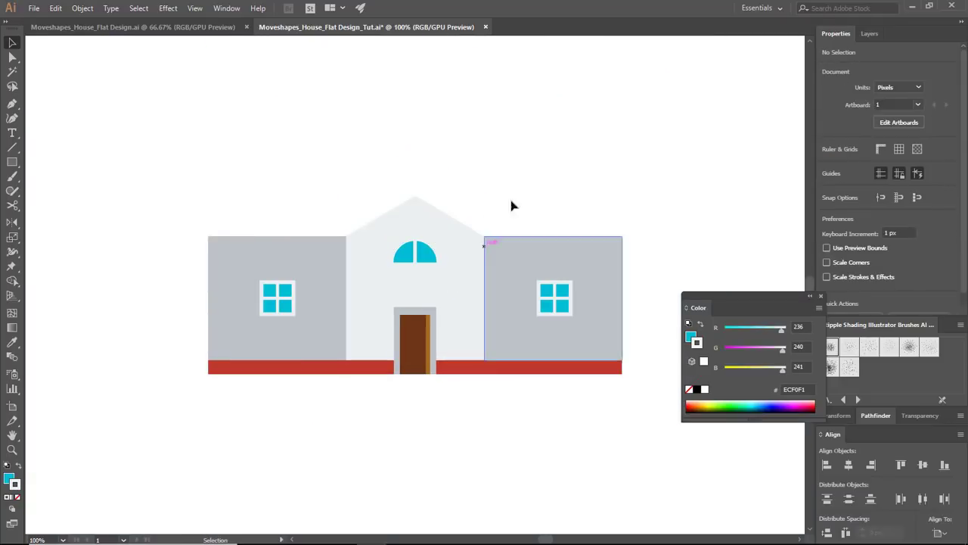
click(454, 288)
click(515, 198)
- Duplicate the house's left grey wall and place the copy above the gable, centred at X 960 px, Y 190 px
key(ctrl+minus)
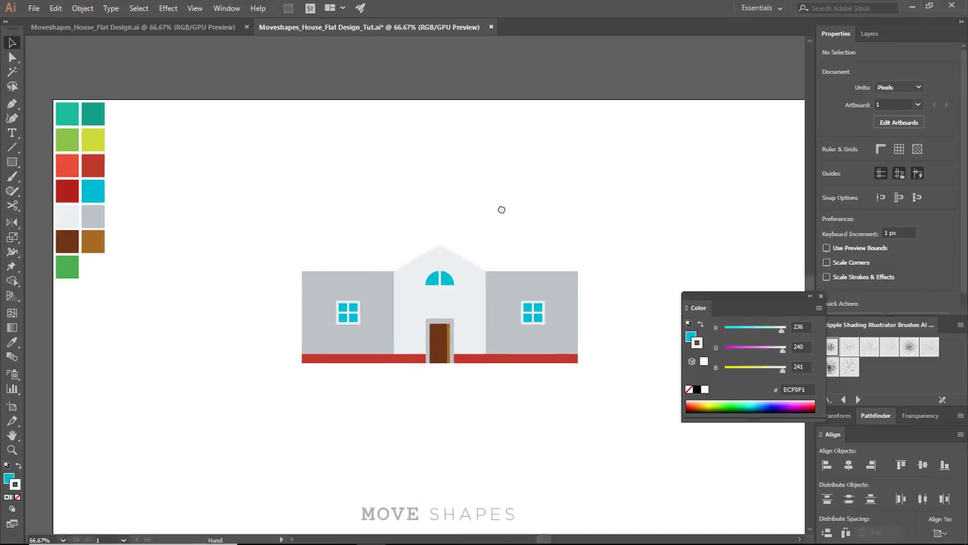
drag(559, 222, 563, 252)
click(376, 328)
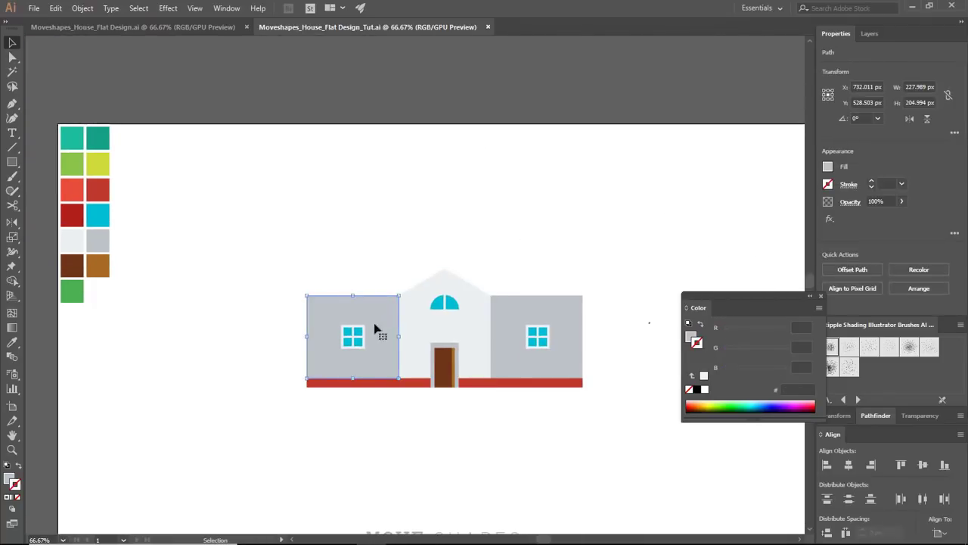
drag(376, 328, 697, 253)
click(527, 205)
key(ctrl+plus)
click(652, 227)
- Fill the copied wall panel above the house with the light red palette swatch
key(i)
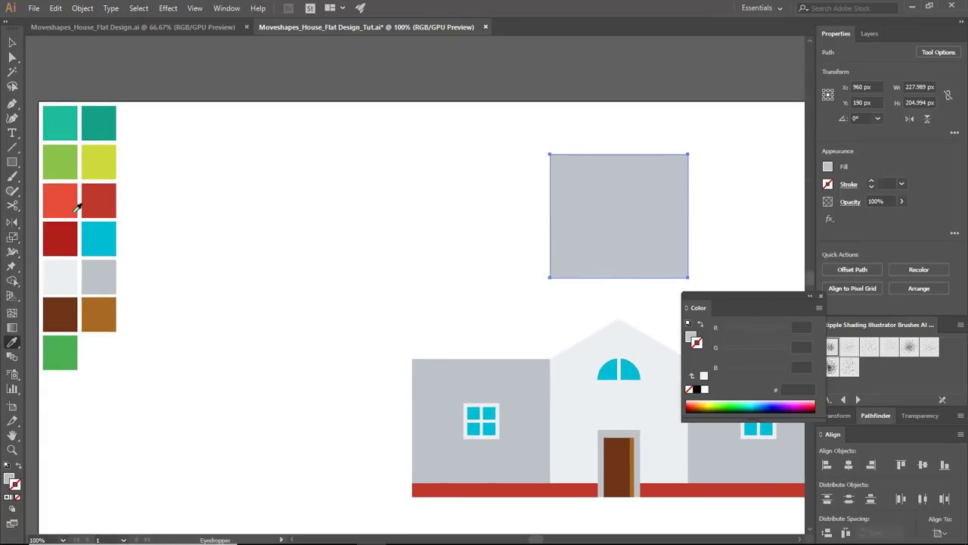
click(71, 198)
key(v)
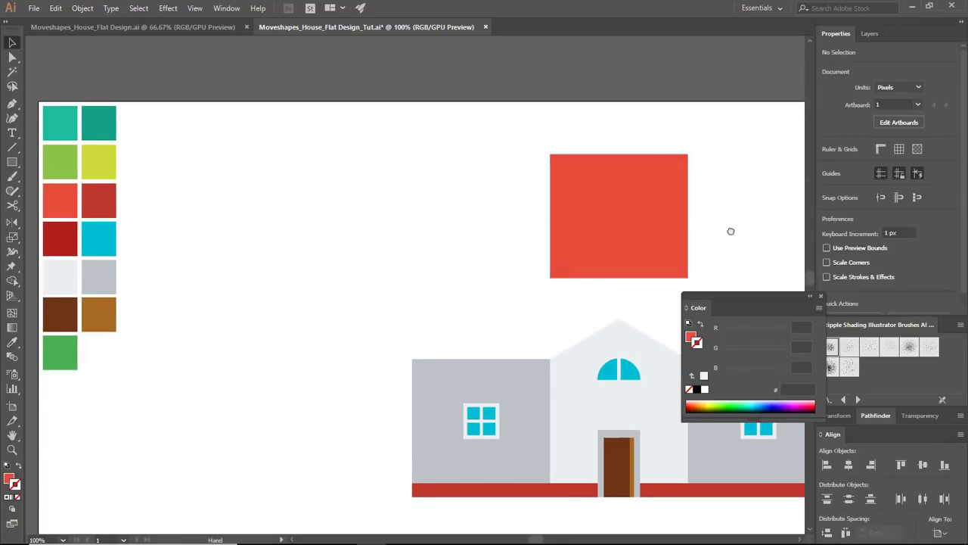
- Resize the red panel to about 247 px wide and 243.3 px high, extending its height both ways and its width to the left
key(ctrl+plus)
click(582, 286)
drag(482, 323, 514, 268)
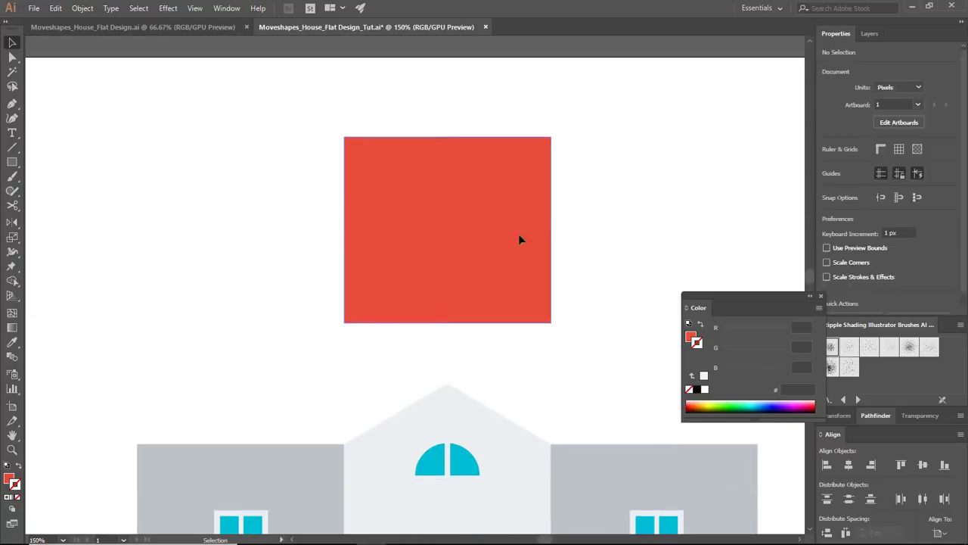
click(520, 236)
drag(447, 323, 447, 342)
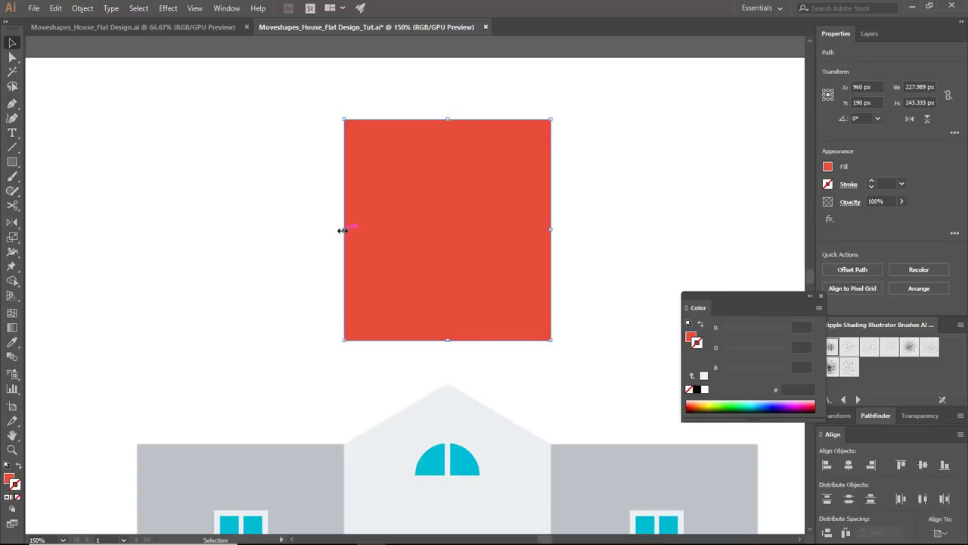
drag(327, 234, 326, 233)
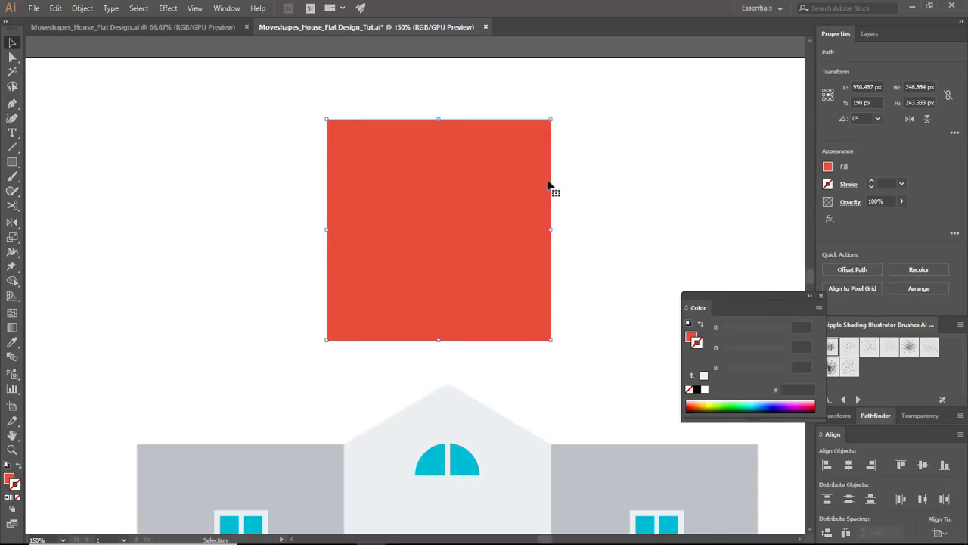
- Add a 16 px high strip along the red panel's top edge and fill it with the darker red swatch beside light red
mouse_move(439, 120)
mouse_down()
mouse_move(443, 97)
mouse_move(440, 105)
mouse_up()
key(ctrl+minus)
drag(451, 249, 444, 327)
key(i)
click(113, 269)
key(v)
- Copy the dark red strip to the red panel's bottom edge and align it flush
click(467, 167)
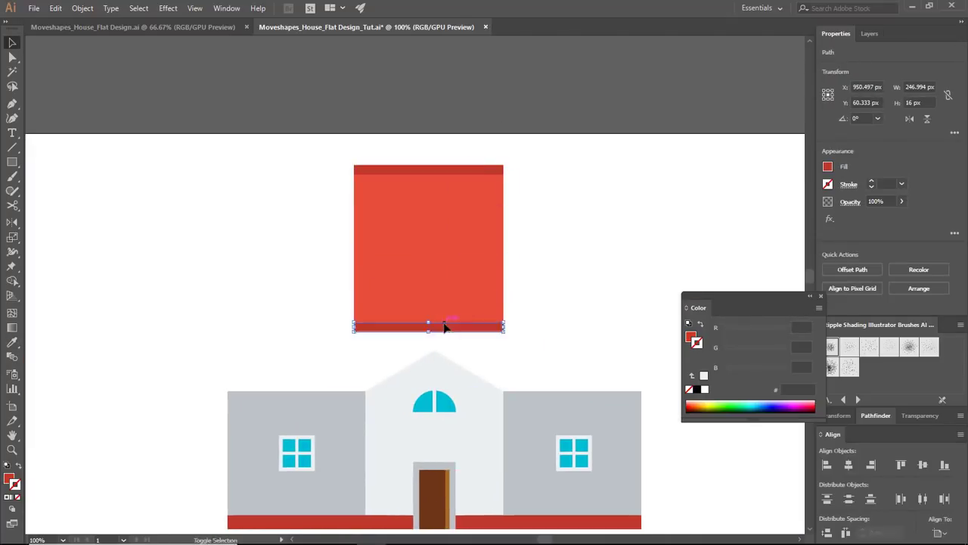
key(ctrl+plus)
key(ctrl+plus)
key(ctrl+plus)
key(ctrl+plus)
drag(540, 278, 541, 278)
click(735, 219)
key(ctrl+minus)
key(ctrl+minus)
key(ctrl+minus)
scroll(506, 245, up, 2)
click(496, 253)
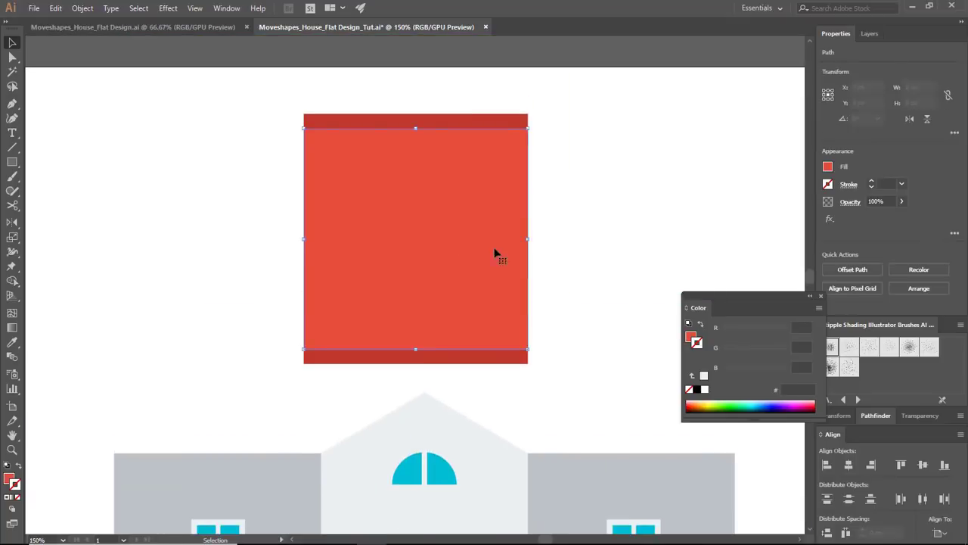
drag(298, 274, 298, 274)
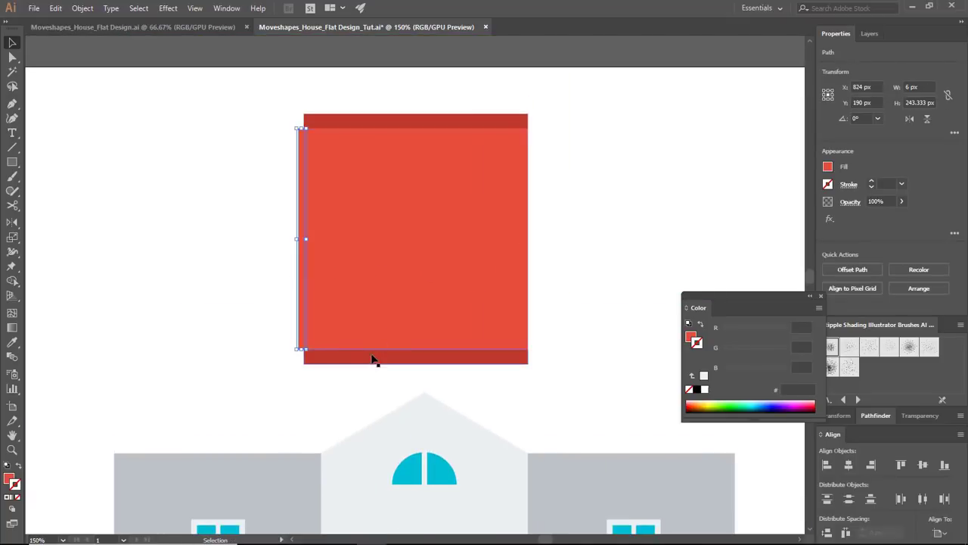
key(Delete)
- Copy the bottom dark red strip, rotate the copy 90°, and place it flush against the red panel's left edge
click(435, 356)
drag(533, 344, 405, 242)
drag(414, 310, 296, 198)
key(ctrl+shift+a)
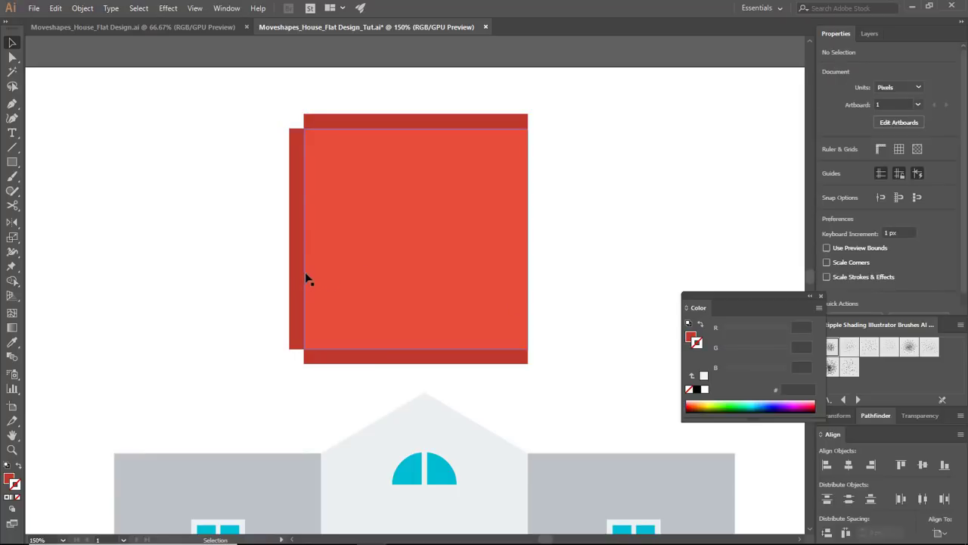
drag(391, 333, 568, 264)
key(ctrl+plus)
key(ctrl+plus)
key(ctrl+plus)
key(ctrl+plus)
key(ctrl+minus)
key(ctrl+minus)
key(ctrl+minus)
key(ctrl+minus)
click(472, 174)
- Copy the left dark red strip to the red panel's right side and nudge the copy 7 px left towards the edge
drag(654, 148, 470, 228)
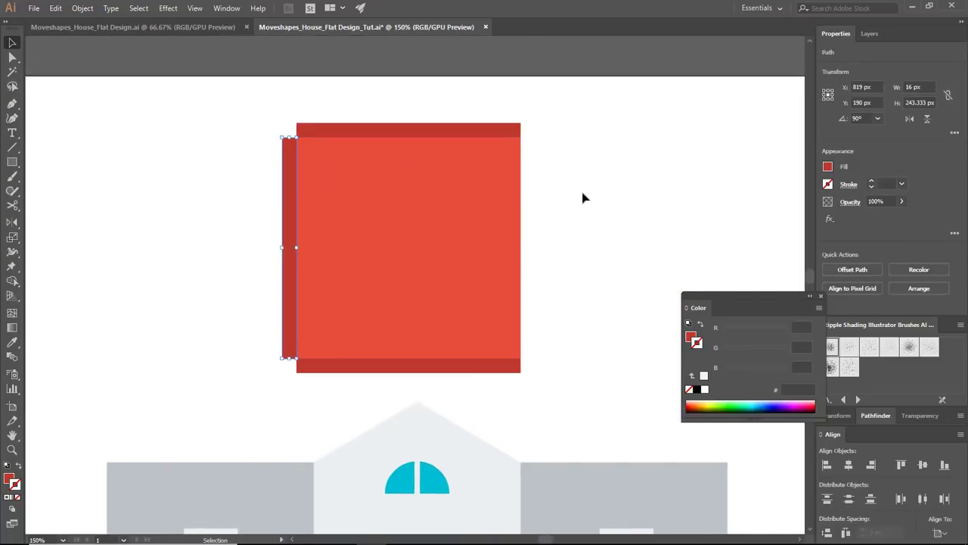
drag(289, 198, 534, 198)
key(ctrl+plus)
key(ctrl+plus)
key(Left)
key(Left)
key(Left)
key(Left)
key(Left)
key(Left)
key(Left)
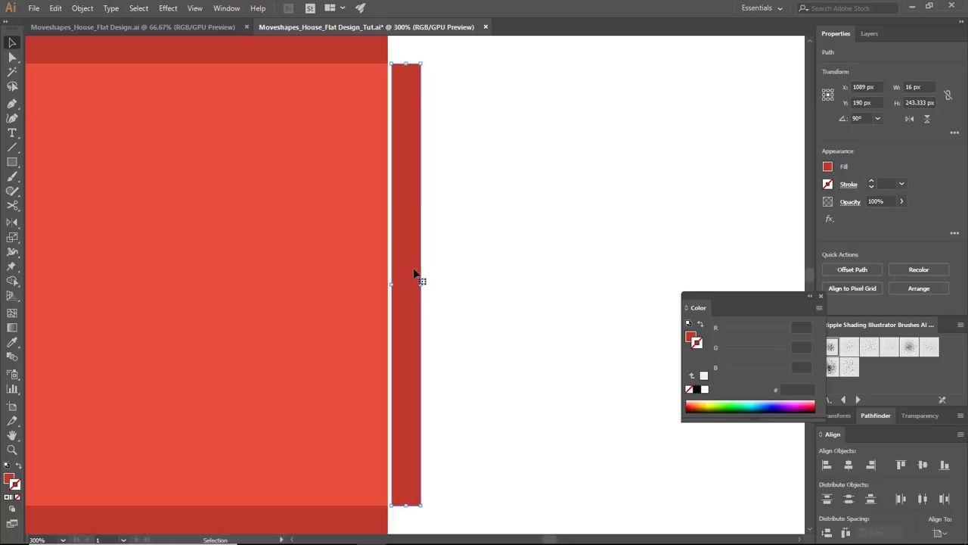
key(ctrl+shift+a)
- Fine-adjust the right dark red strip so its inner edge meets the red panel exactly
key(ctrl+minus)
key(ctrl+minus)
key(ctrl+minus)
key(ctrl+minus)
key(ctrl+plus)
key(ctrl+plus)
key(ctrl+plus)
key(ctrl+plus)
key(ctrl+plus)
key(ctrl+plus)
key(ctrl+plus)
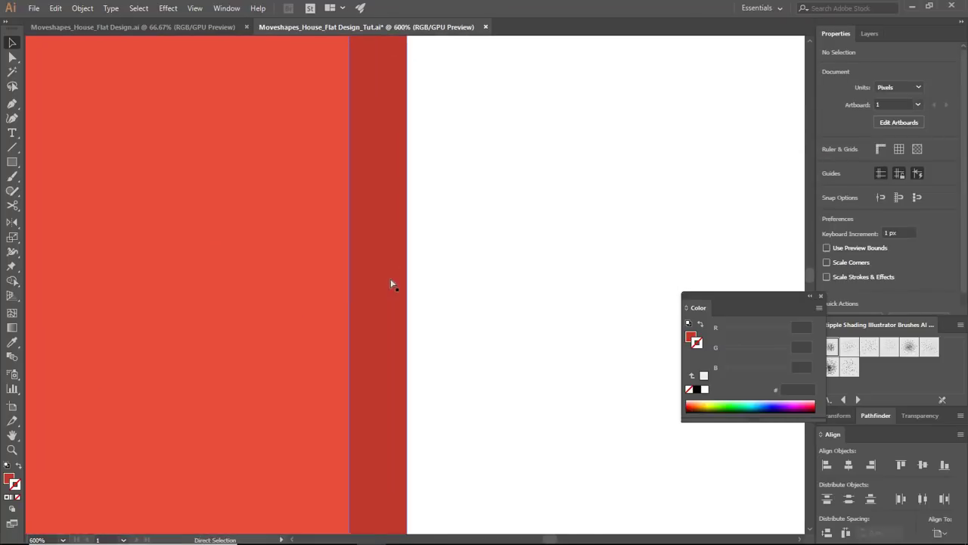
click(366, 272)
drag(361, 276, 362, 276)
key(ctrl+shift+a)
key(ctrl+minus)
key(ctrl+minus)
key(ctrl+minus)
key(ctrl+minus)
key(ctrl+minus)
key(ctrl+minus)
key(ctrl+minus)
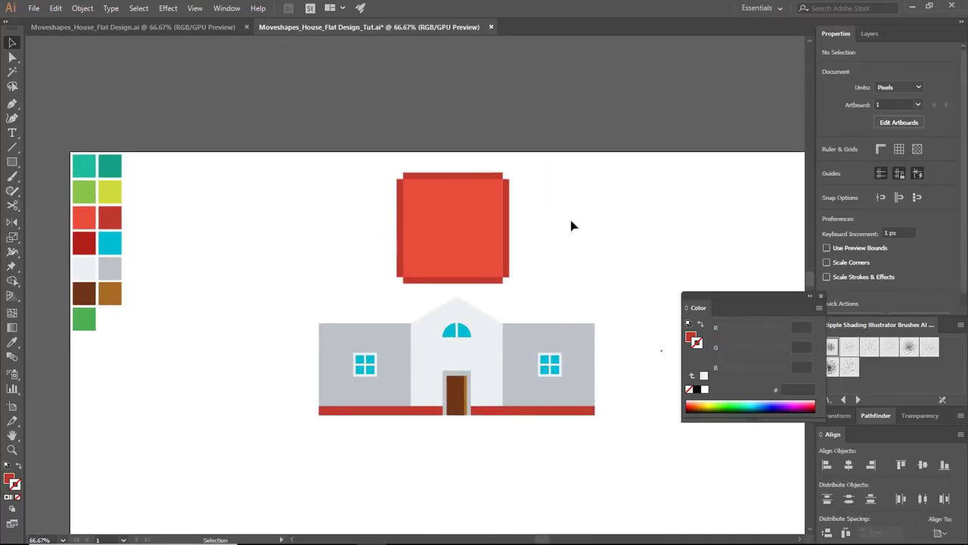
- Draw a square about 303 px wide between the palette and the red panel and fill it with the light green swatch
drag(571, 226, 651, 239)
click(12, 162)
drag(355, 233, 419, 252)
click(205, 175)
key(v)
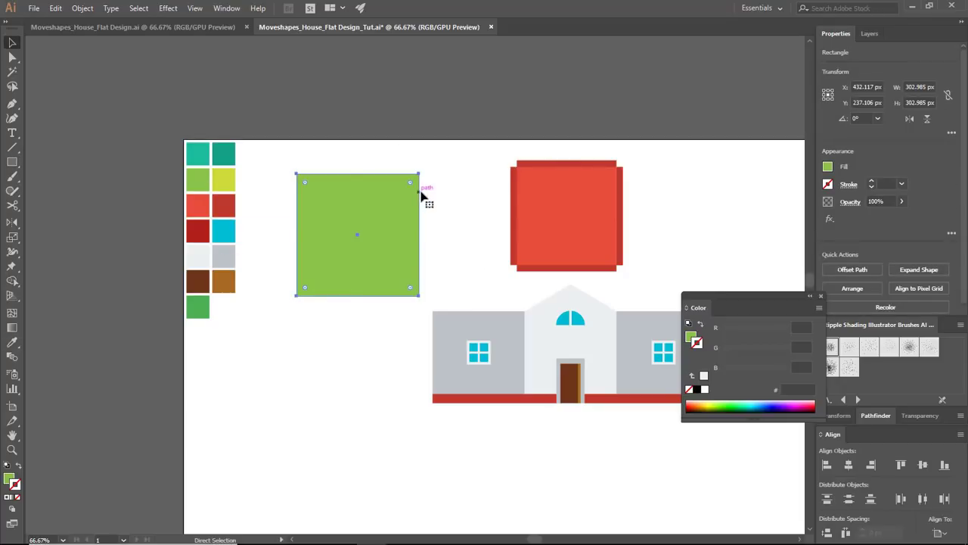
- Add strips about 33 px high along the green square's top and bottom edges, filled with the yellow-green swatch
mouse_move(366, 295)
mouse_down()
mouse_move(366, 158)
mouse_move(361, 256)
mouse_move(376, 308)
mouse_up()
key(i)
click(223, 179)
key(v)
click(441, 206)
click(399, 167)
click(470, 274)
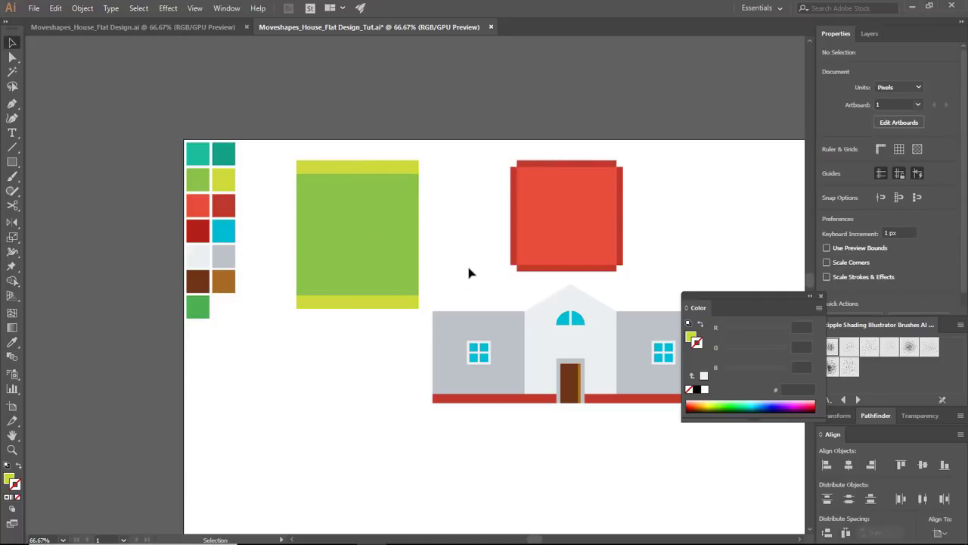
- Copy the bottom yellow-green strip, rotate it 90°, place it along the green square's left edge and fill it with the darker leaf-green swatch
click(382, 231)
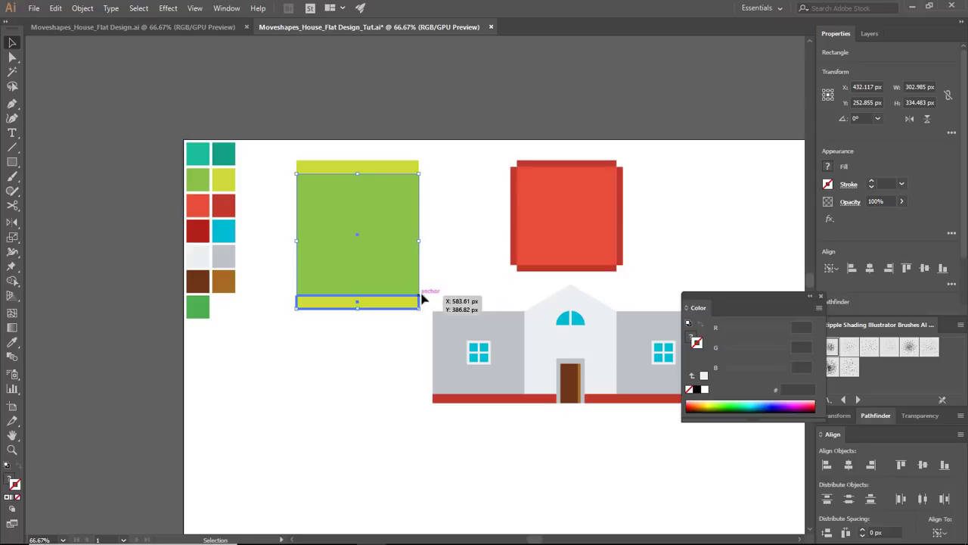
drag(424, 294, 359, 270)
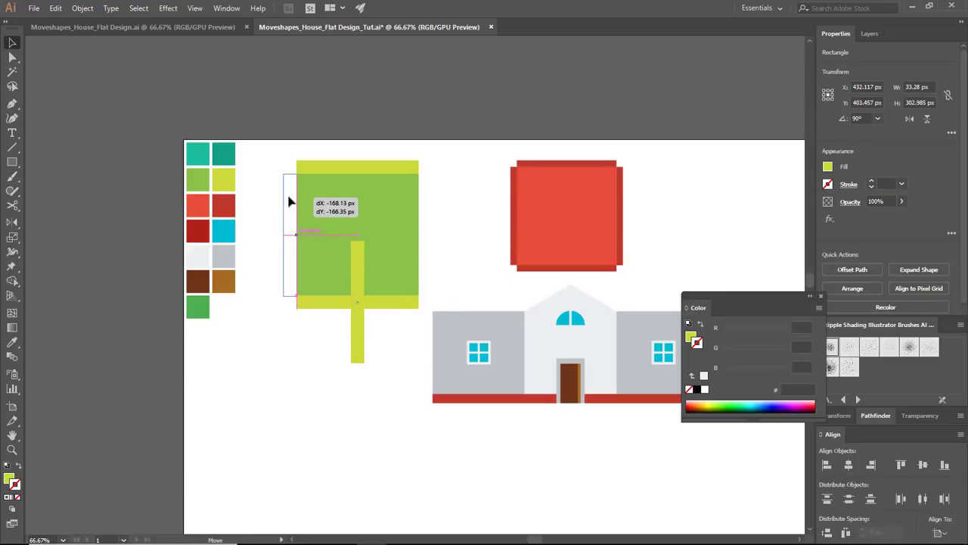
drag(290, 201, 289, 202)
click(200, 304)
key(v)
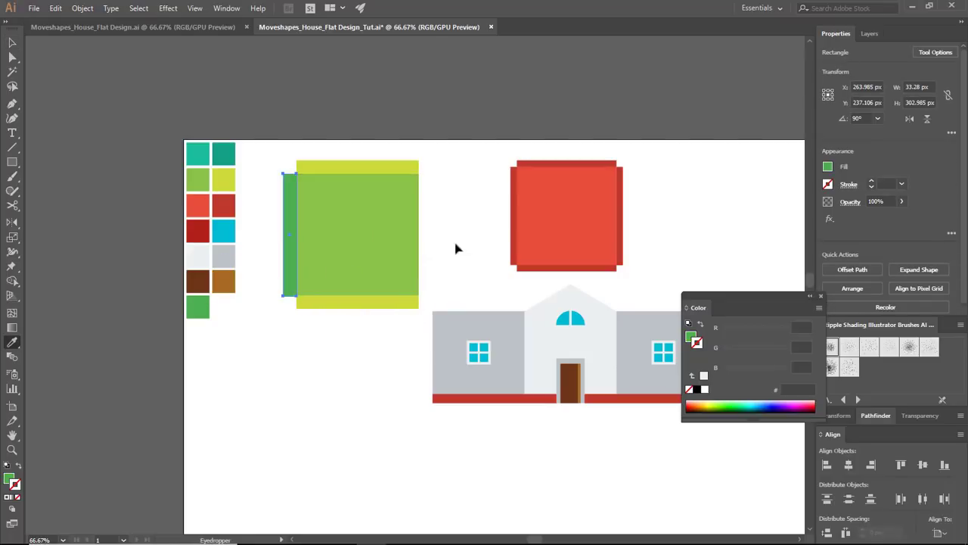
click(456, 246)
- Move the bottom yellow-green strip slightly so it sits flush with the green square's bottom edge
click(294, 250)
key(ctrl+equal)
key(ctrl+equal)
key(ctrl+equal)
click(353, 364)
scroll(458, 350, down, 3)
click(457, 360)
key(ctrl+equal)
key(ctrl+equal)
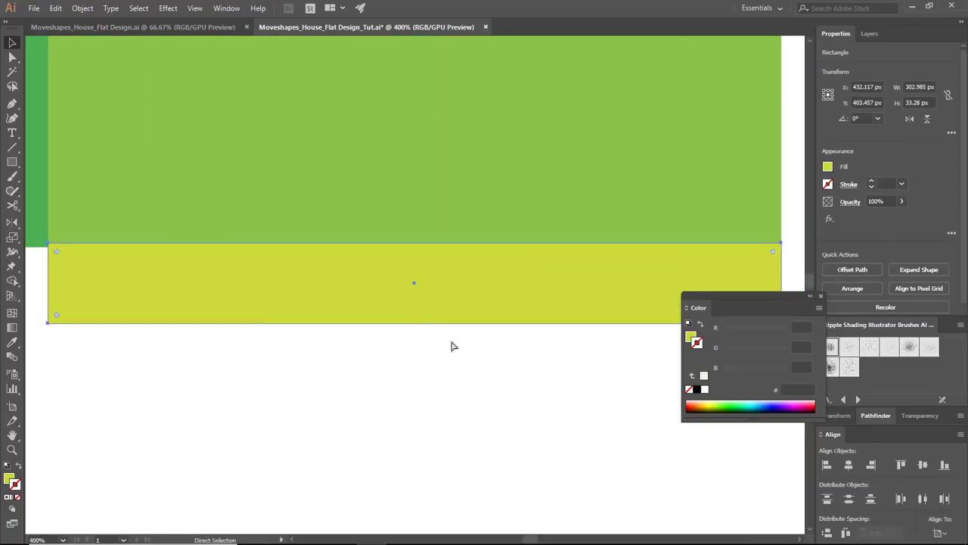
drag(283, 274, 286, 278)
click(290, 391)
key(ctrl+minus)
key(ctrl+minus)
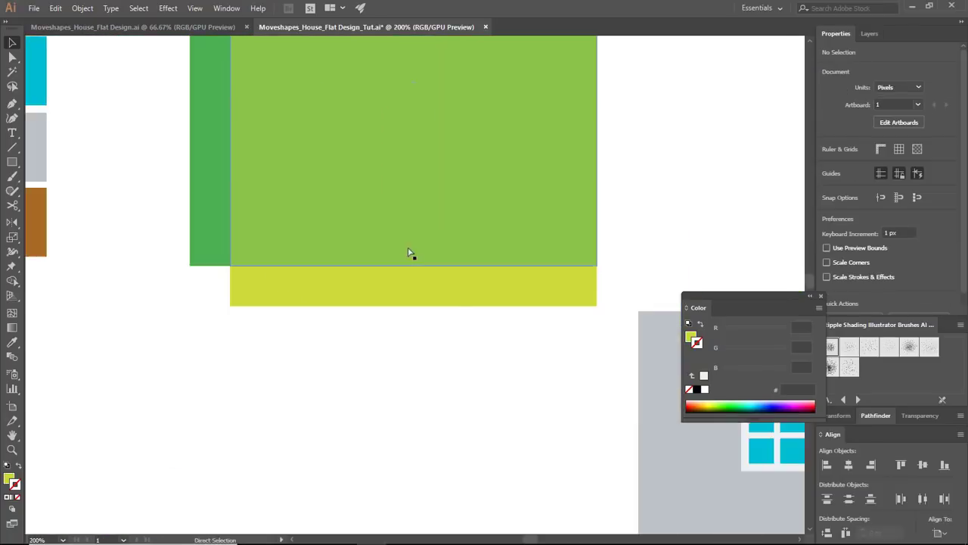
- Duplicate the darker green left strip onto the green square's right edge
scroll(409, 250, up, 3)
click(219, 244)
drag(221, 204, 619, 201)
click(666, 177)
scroll(605, 159, up, 3)
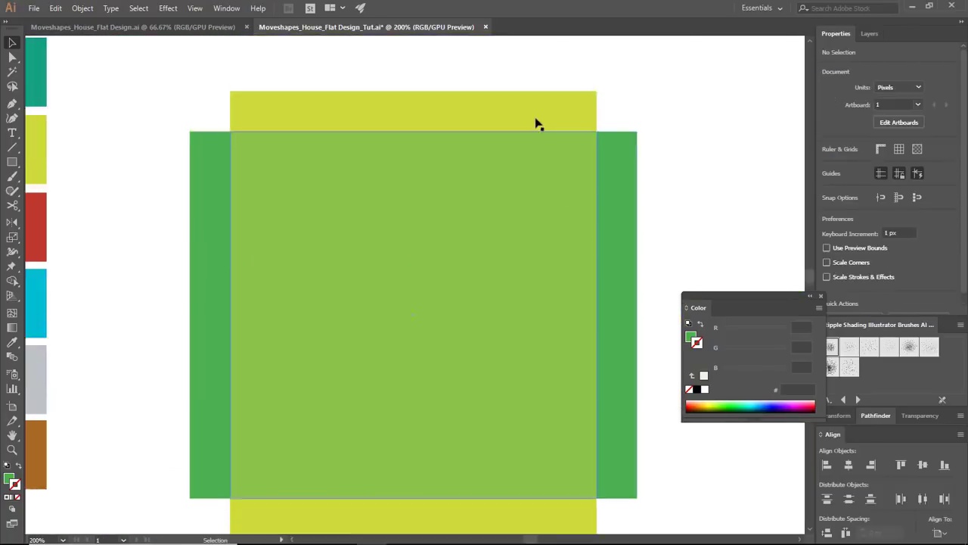
drag(532, 121, 543, 106)
key(ctrl+z)
click(671, 126)
- Draw a chimney rectangle about 39 px wide and 70 px high beside the red square, filled with the gable's light grey
key(ctrl+minus)
key(ctrl+minus)
key(ctrl+minus)
drag(560, 372, 421, 347)
drag(320, 133, 211, 150)
click(12, 163)
key(ctrl+plus)
key(ctrl+plus)
drag(571, 289, 428, 285)
drag(507, 238, 542, 300)
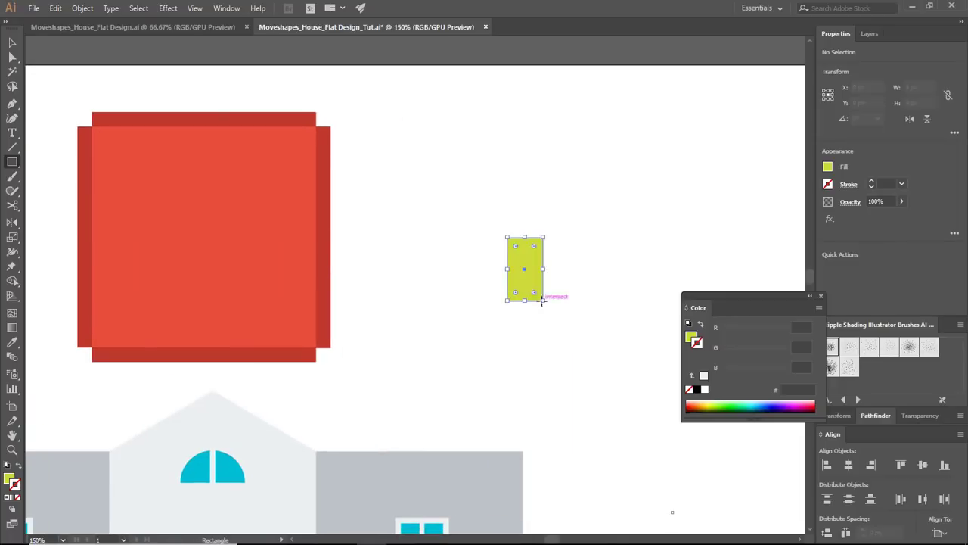
key(v)
key(i)
click(298, 471)
key(v)
click(620, 268)
- Draw a cap rectangle about 71 by 22 px across the chimney's top and fill it with the dark red of the roof strips
key(m)
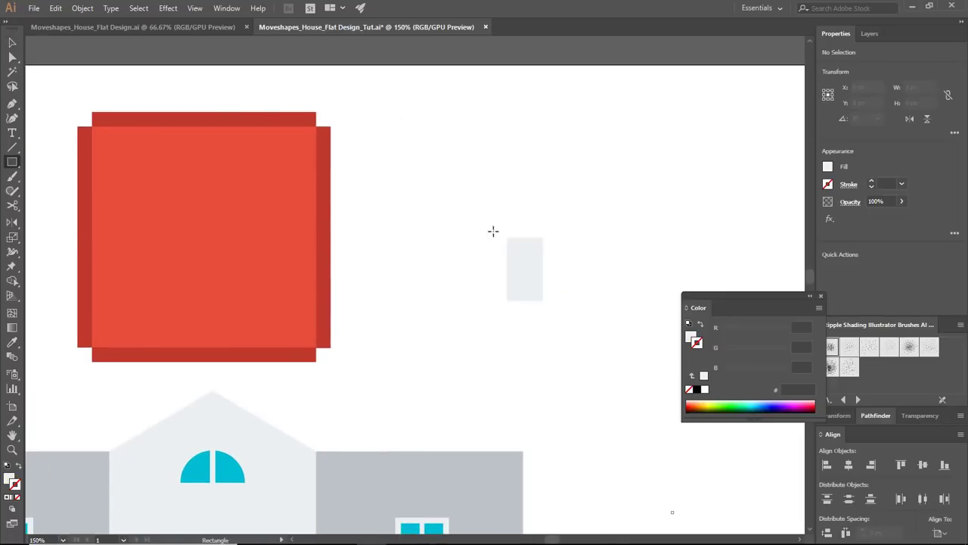
drag(557, 250, 557, 249)
key(v)
drag(579, 206, 528, 264)
click(547, 241)
key(i)
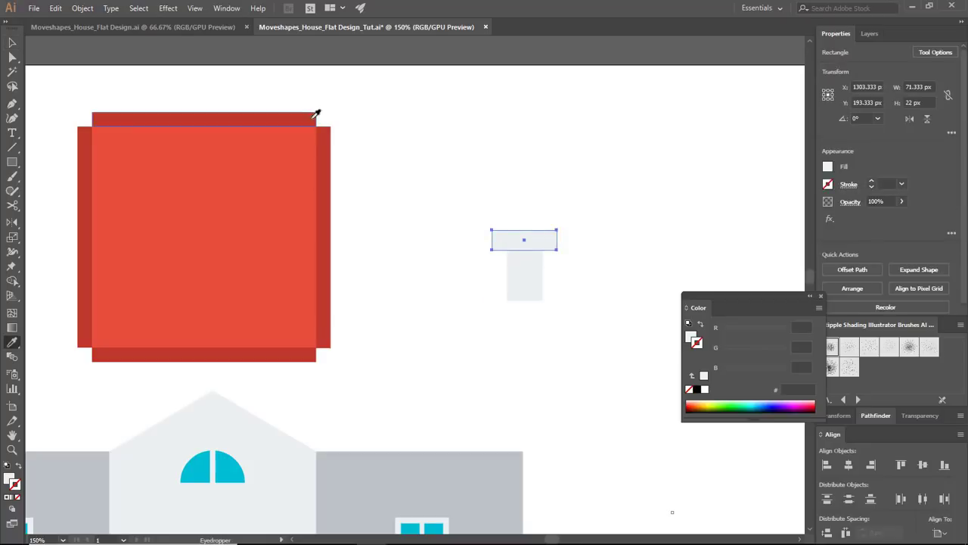
click(313, 116)
key(v)
- Divide the two overlapping chimney rectangles with Pathfinder and delete the red pieces that overhang the light grey body
drag(473, 208, 595, 339)
click(900, 416)
click(840, 415)
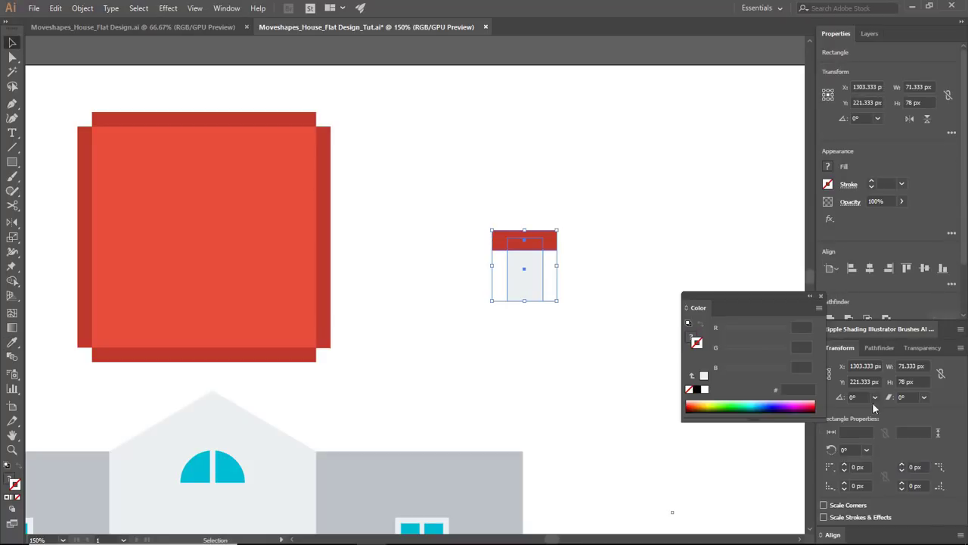
click(875, 346)
click(829, 515)
double_click(551, 243)
click(551, 242)
key(Delete)
double_click(597, 242)
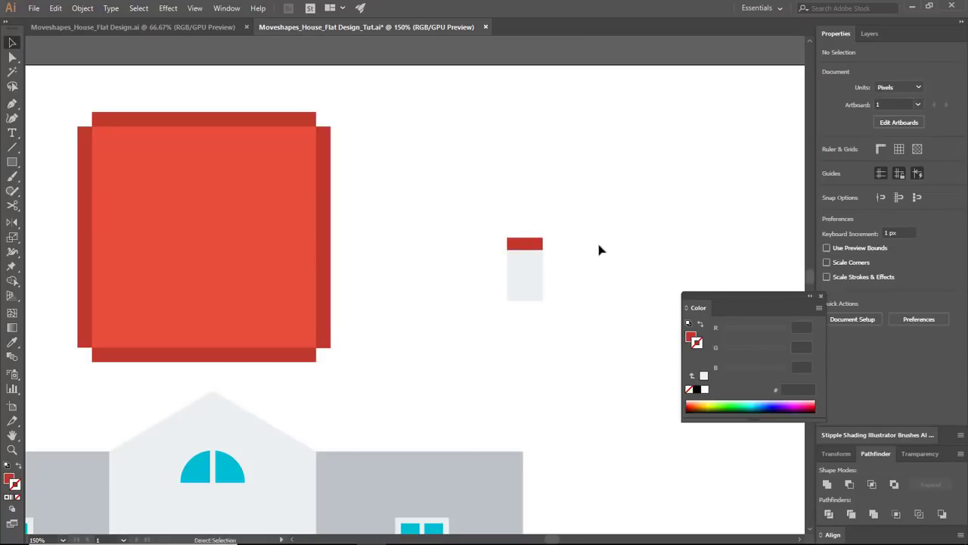
- Widen the grouped chimney side to 45 px, keeping its height
key(ctrl+minus)
key(ctrl+minus)
key(ctrl+minus)
space+drag(450, 175, 546, 138)
click(550, 243)
click(627, 254)
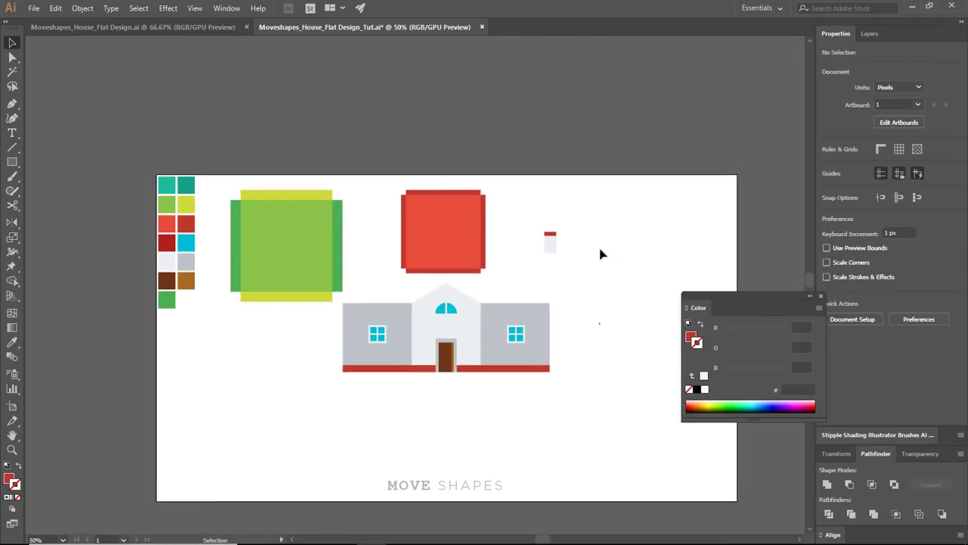
click(551, 243)
key(ctrl+plus)
key(ctrl+plus)
key(ctrl+plus)
key(ctrl+plus)
key(ctrl+plus)
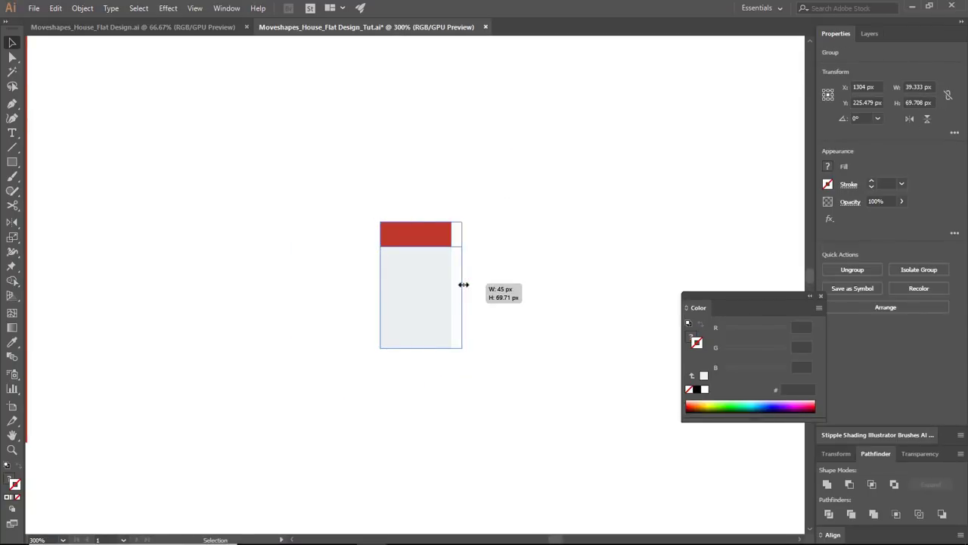
drag(464, 284, 464, 284)
click(484, 293)
- Duplicate the chimney side and place the copy flush against the original's right edge
key(ctrl+minus)
key(ctrl+minus)
key(ctrl+minus)
key(ctrl+minus)
drag(413, 250, 434, 242)
click(438, 277)
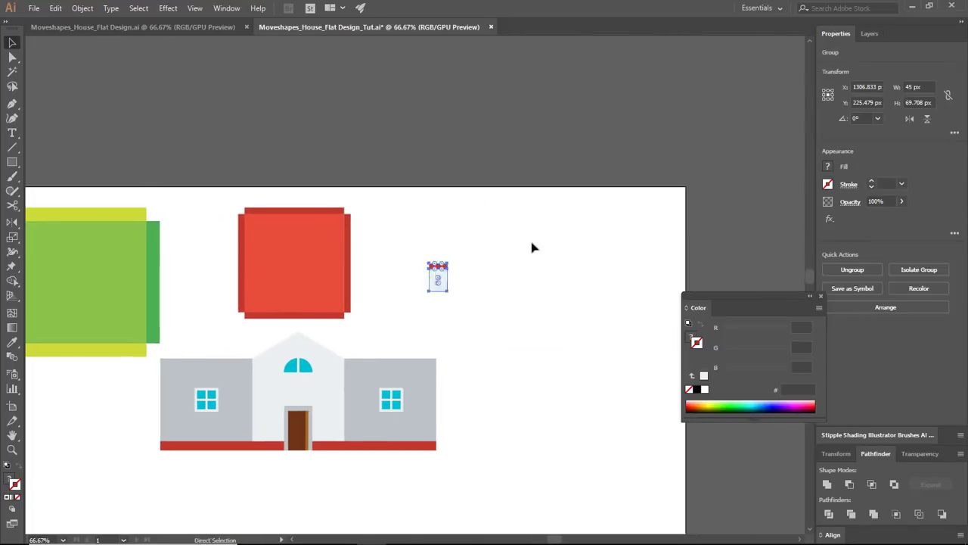
key(ctrl+plus)
key(ctrl+plus)
key(ctrl+plus)
key(ctrl+plus)
key(ctrl+plus)
drag(423, 278, 529, 275)
click(625, 246)
click(621, 286)
drag(506, 234, 784, 233)
key(ctrl+minus)
key(ctrl+minus)
key(ctrl+minus)
drag(635, 276, 655, 274)
key(ctrl+z)
- Ungroup the right chimney side and fill its lower part with the darker grey of the house walls
right_click(619, 272)
click(653, 373)
click(616, 283)
key(i)
click(543, 470)
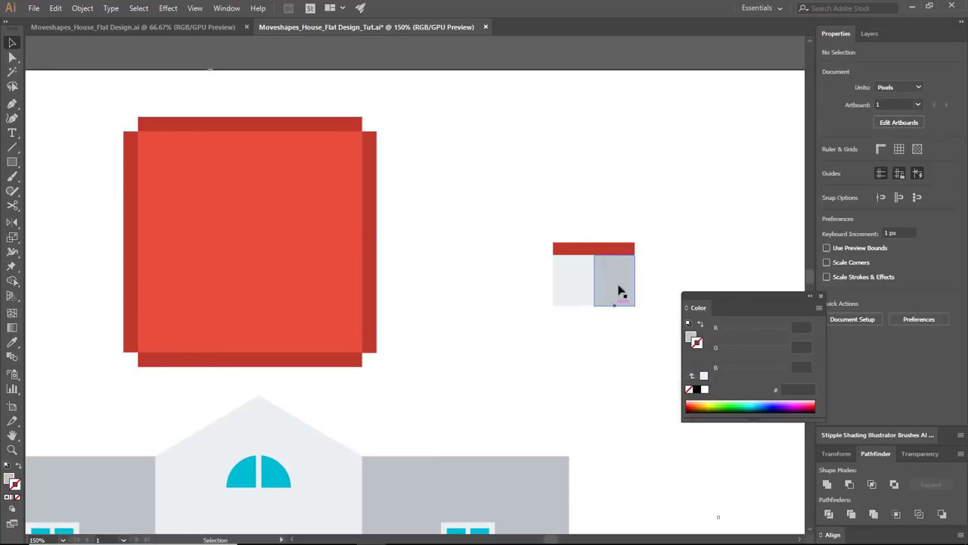
- Fill the roof panel's upper and lower edge strips with the bright red swatch
click(616, 248)
click(450, 336)
click(312, 361)
click(458, 305)
key(ctrl+minus)
drag(447, 221, 749, 208)
click(592, 320)
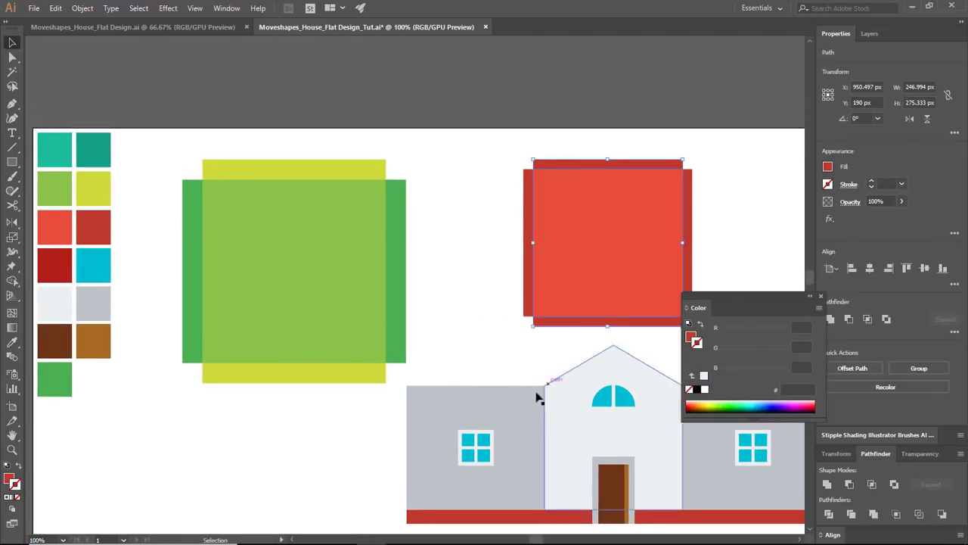
click(68, 263)
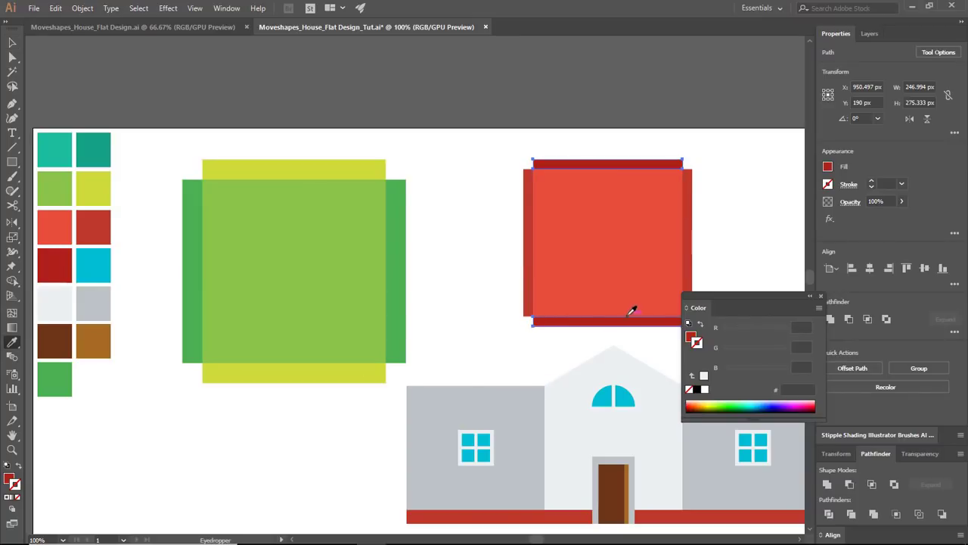
click(65, 230)
key(v)
- Fill the roof square with the medium red swatch and its left and right edge strips with the darkest red swatch
click(593, 260)
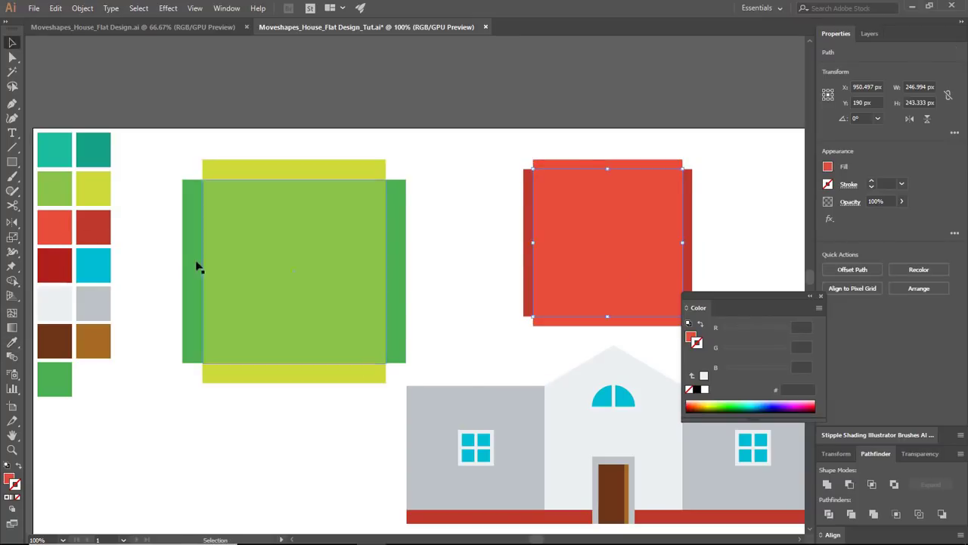
key(i)
click(93, 230)
shift+click(528, 250)
key(i)
click(65, 263)
key(v)
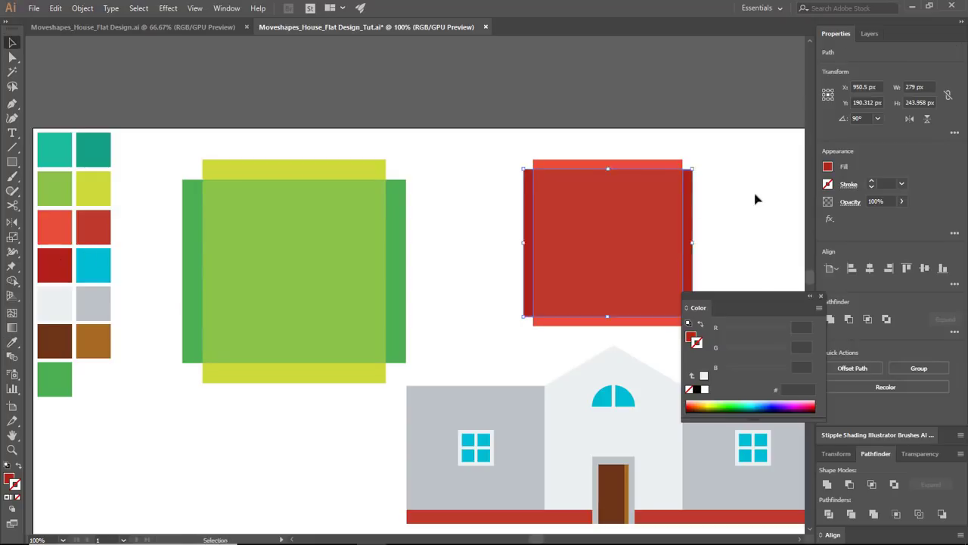
click(756, 199)
- Fill the cap of the right chimney side with the darkest red and the left one with the bright red
drag(757, 199, 533, 172)
key(i)
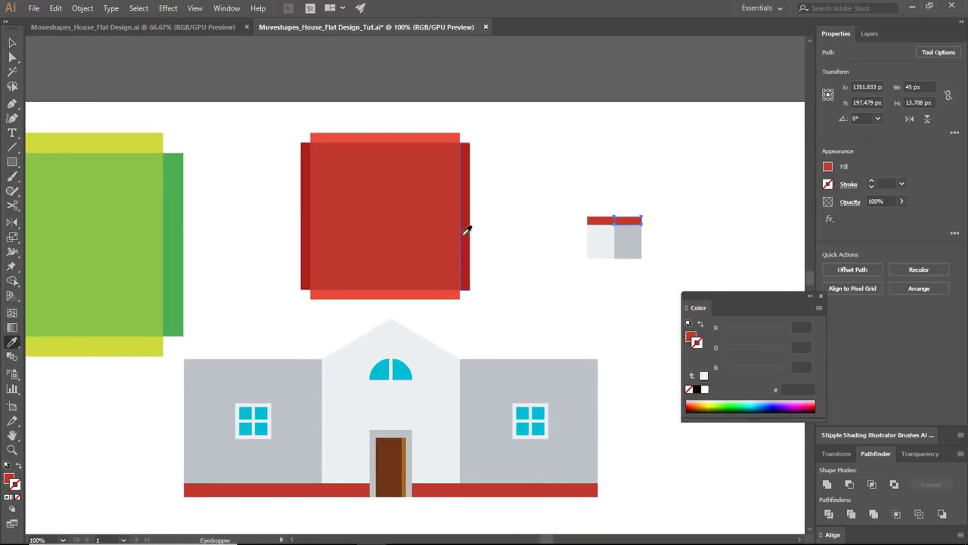
click(465, 234)
key(v)
double_click(593, 223)
key(i)
click(446, 294)
key(v)
double_click(594, 193)
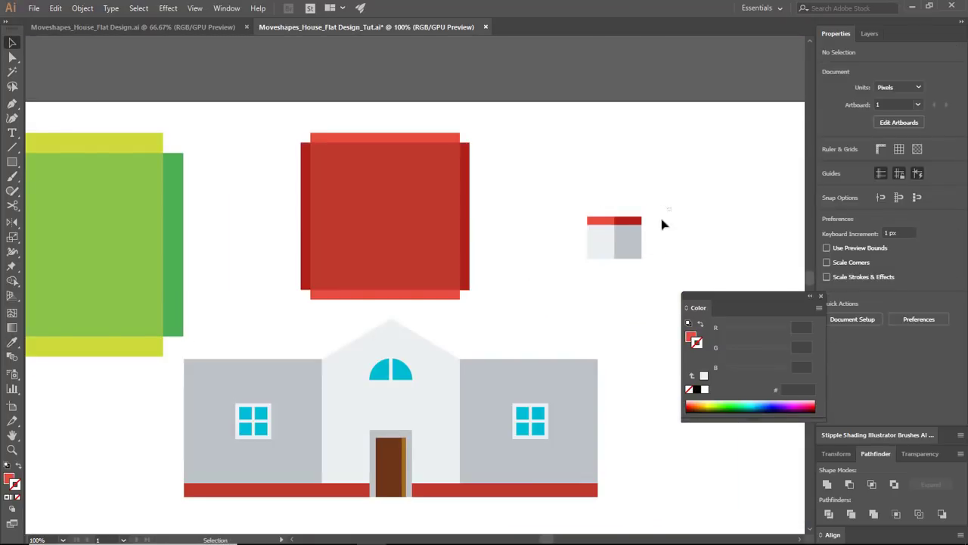
- Duplicate the darker chimney side and place the copy flush against the light side's left edge
click(639, 253)
drag(626, 241, 571, 241)
click(626, 293)
drag(556, 200, 610, 135)
drag(389, 238, 508, 276)
drag(722, 207, 639, 216)
- Close the colour controls, show the layer list and move all house parts right and down towards the artboard's middle
key(ctrl+minus)
key(ctrl+minus)
key(ctrl+minus)
click(820, 295)
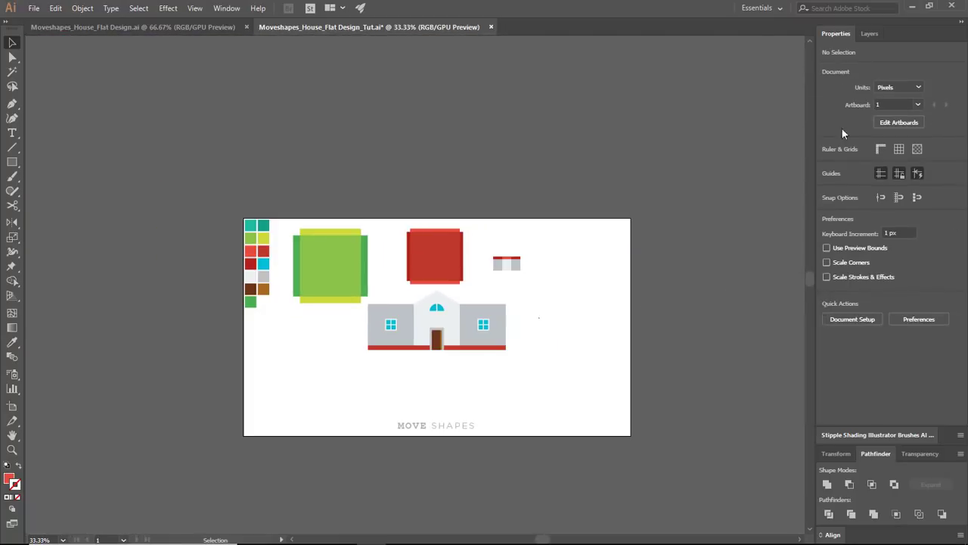
click(869, 34)
drag(443, 255, 471, 291)
drag(531, 284, 532, 285)
click(596, 316)
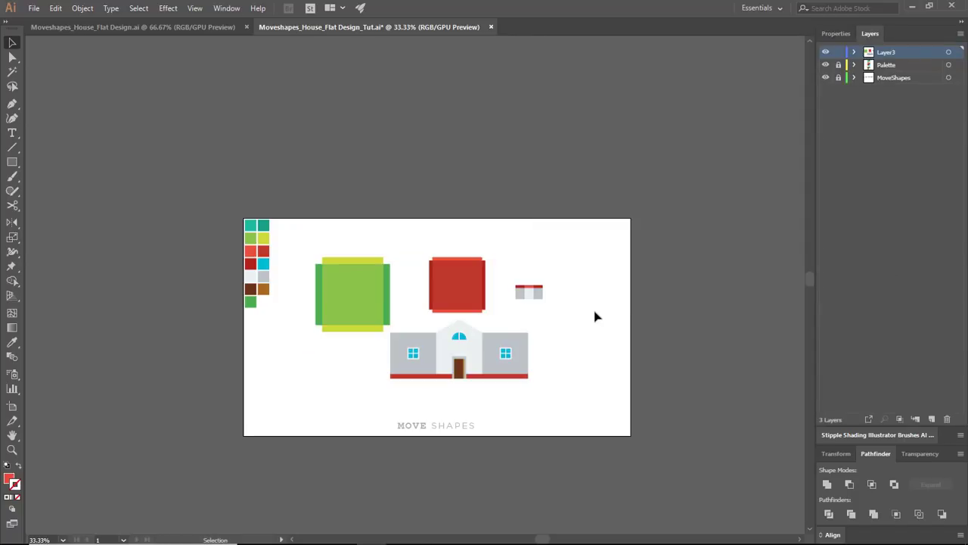
- Move the right wall with its window and base strip onto a new layer, pasted in place
key(ctrl+minus)
key(ctrl+minus)
key(ctrl+equal)
key(ctrl+equal)
key(ctrl+equal)
key(ctrl+equal)
key(ctrl+equal)
drag(733, 404, 680, 311)
drag(619, 498, 620, 498)
key(Delete)
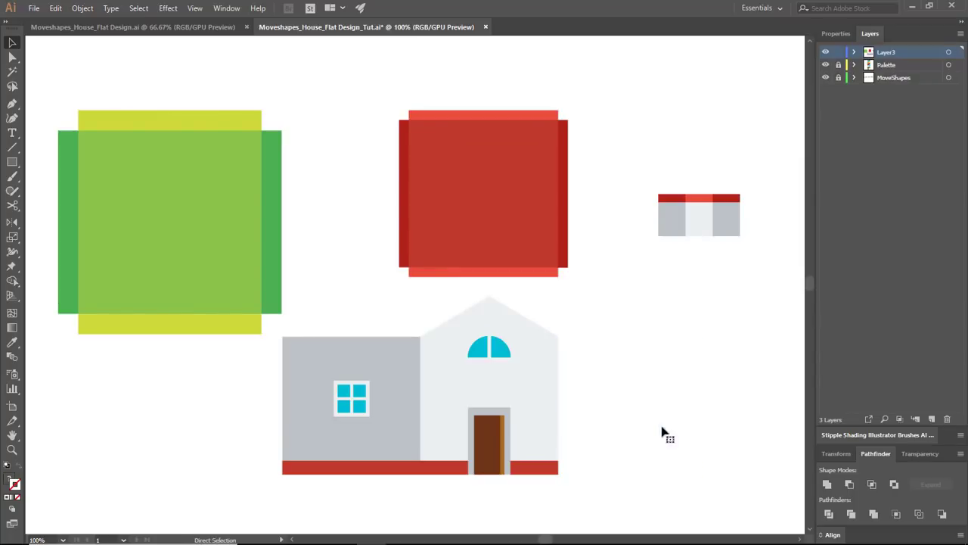
click(931, 419)
key(ctrl+f)
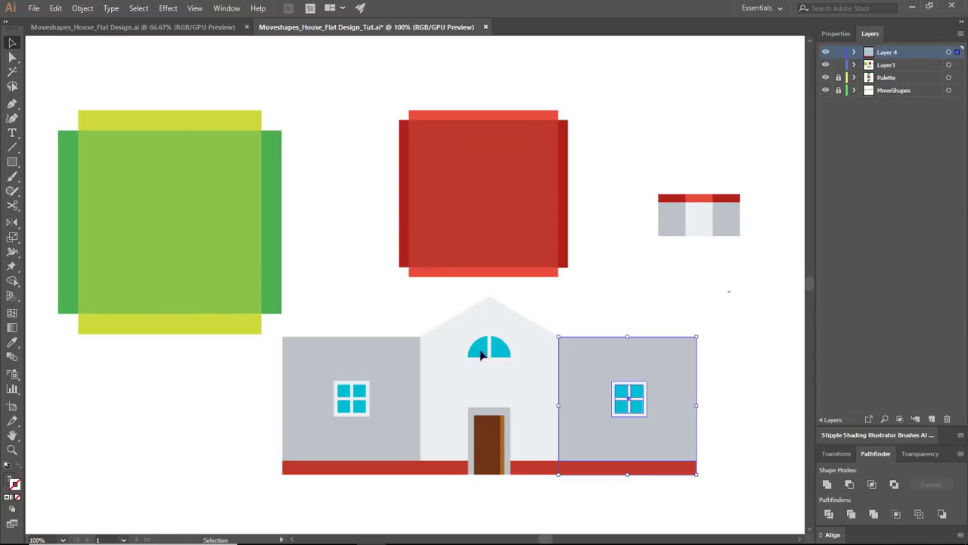
- Move the central gable wall with its arched window, door and base strip onto its own new layer
drag(446, 305, 538, 493)
key(ctrl+x)
click(931, 420)
key(ctrl+f)
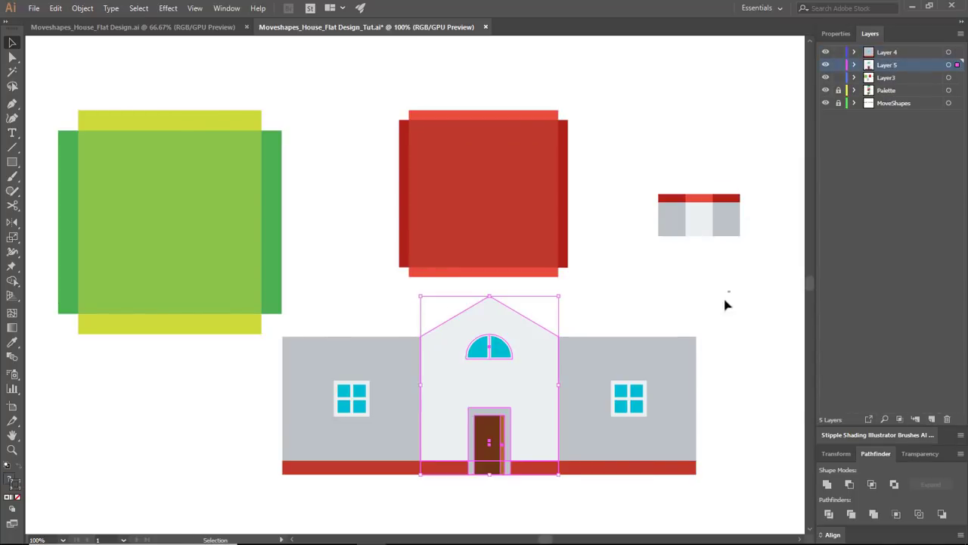
- Move the left wall with its window and base strip onto a separate new layer in the same position
drag(281, 325, 385, 492)
key(ctrl+x)
click(931, 420)
key(ctrl+f)
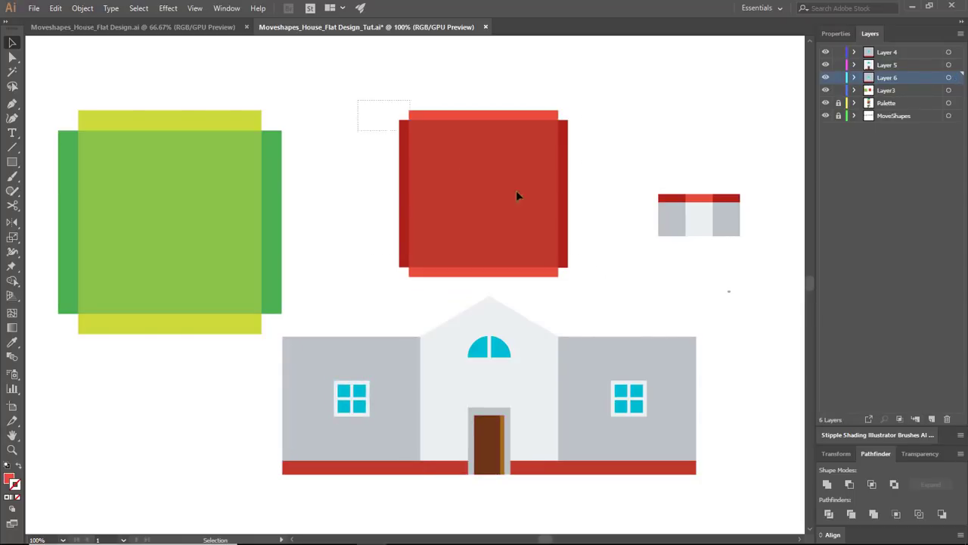
- Move the red roof panel with its edge strips onto a new layer in the same position
drag(516, 190, 610, 283)
key(ctrl+x)
click(931, 420)
key(ctrl+f)
click(749, 338)
- Move the green ground panel with its edge strips onto a new layer in the same position
drag(326, 288, 432, 310)
drag(129, 134, 378, 344)
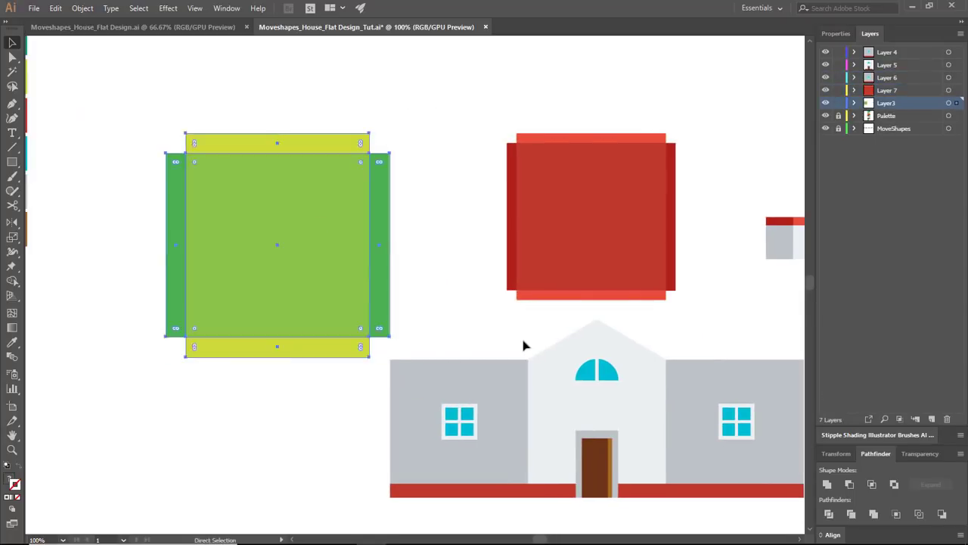
key(ctrl+x)
click(931, 420)
key(ctrl+f)
click(728, 335)
- Leave the chimney on its existing layer and save the document
scroll(687, 316, right, 5)
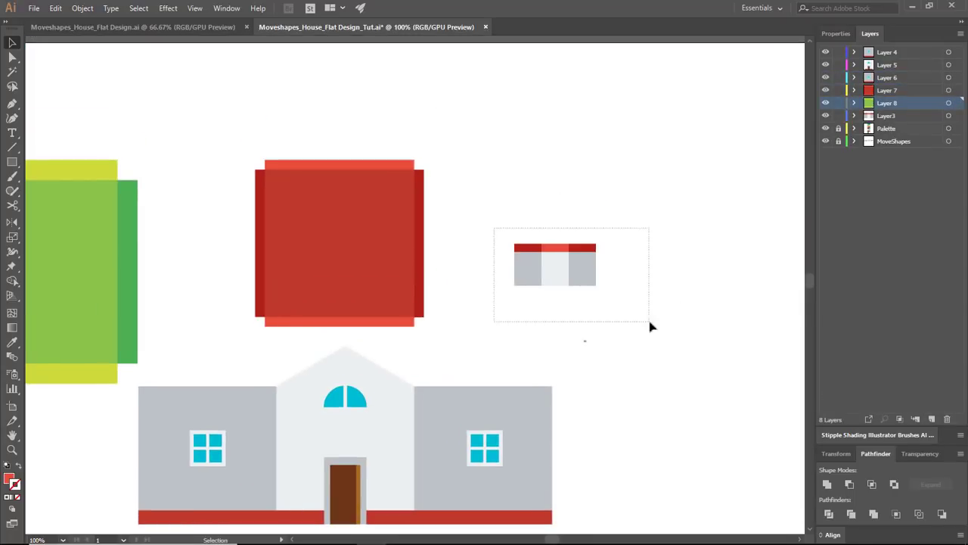
drag(649, 322, 650, 322)
click(716, 305)
drag(517, 360, 684, 325)
key(ctrl+minus)
key(ctrl+minus)
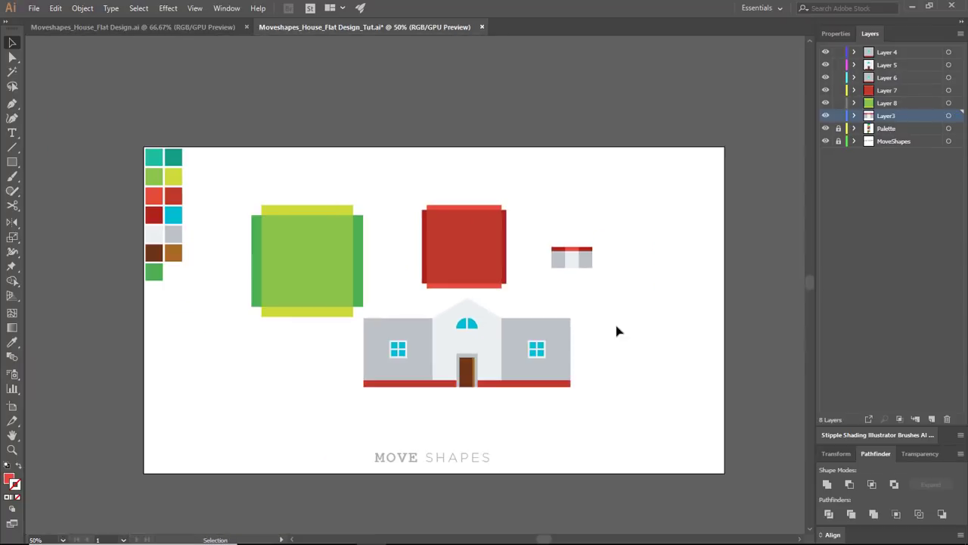
key(ctrl+1)
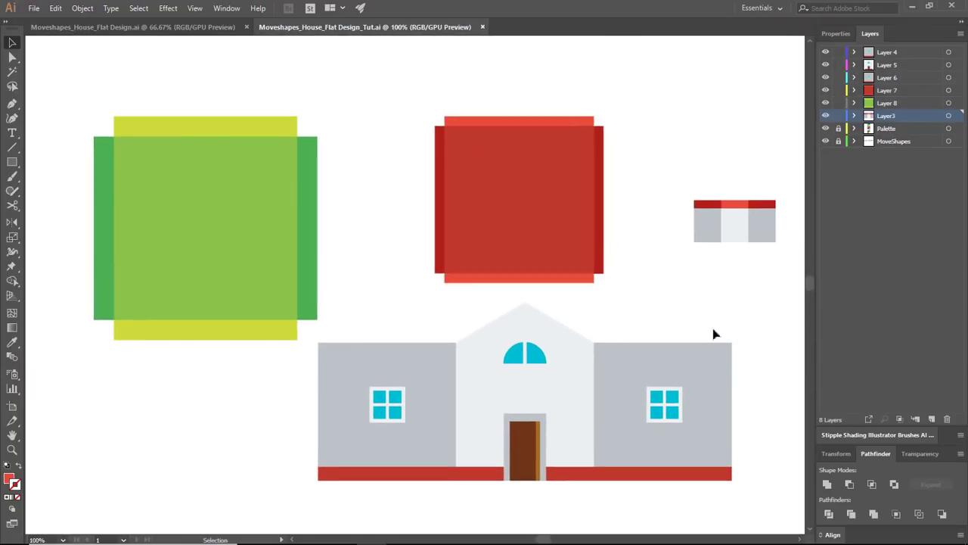
- Fill the base strips of the left and right walls with the darkest red
drag(651, 314, 646, 279)
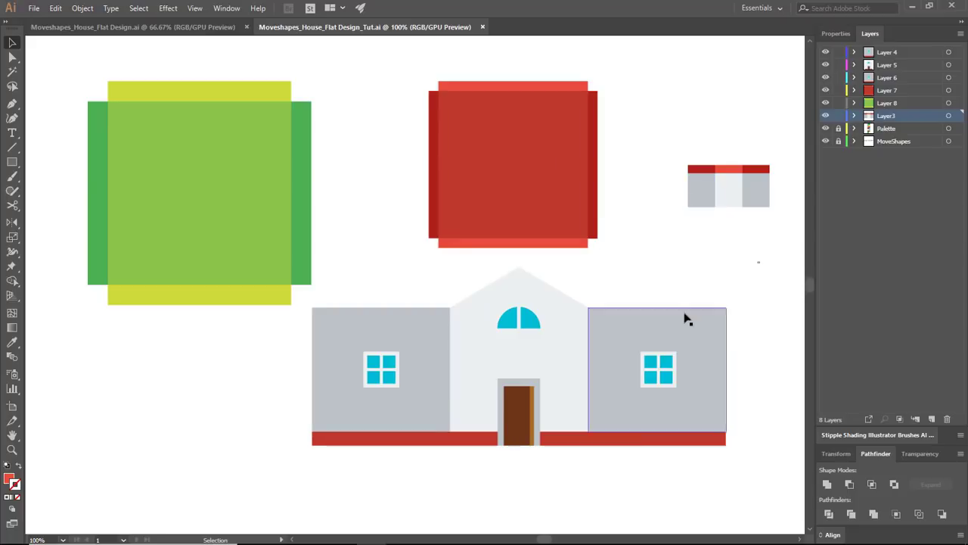
click(647, 441)
click(409, 442)
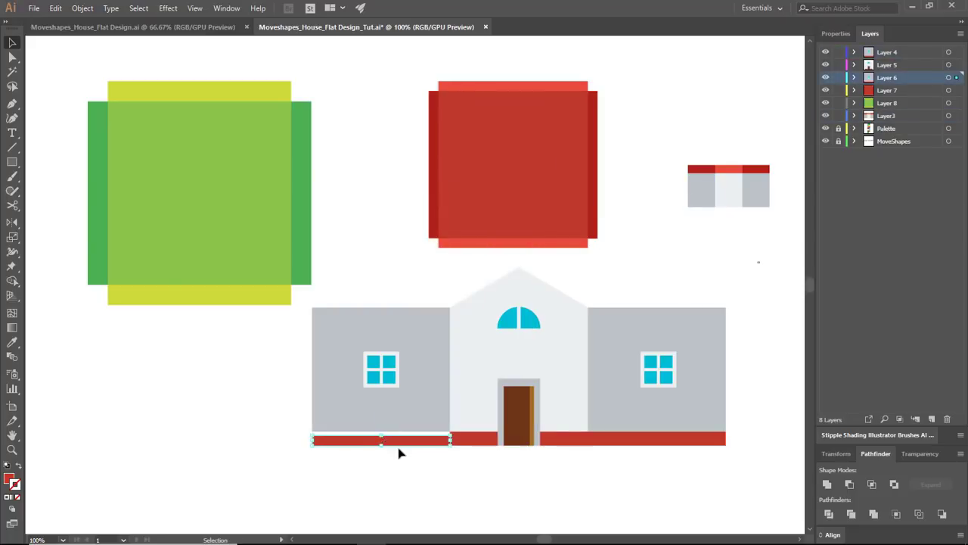
click(660, 277)
scroll(706, 247, up, 1)
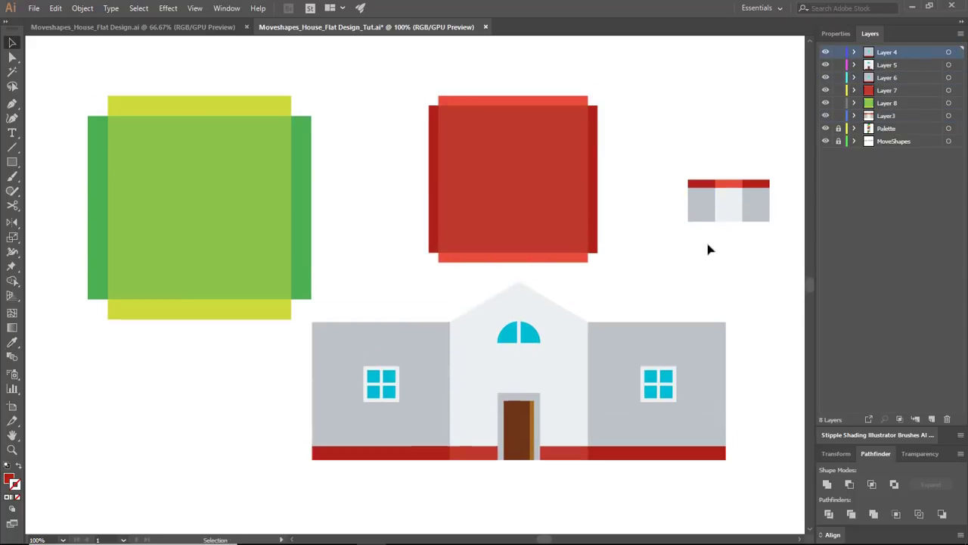
scroll(706, 227, down, 2)
drag(498, 257, 597, 273)
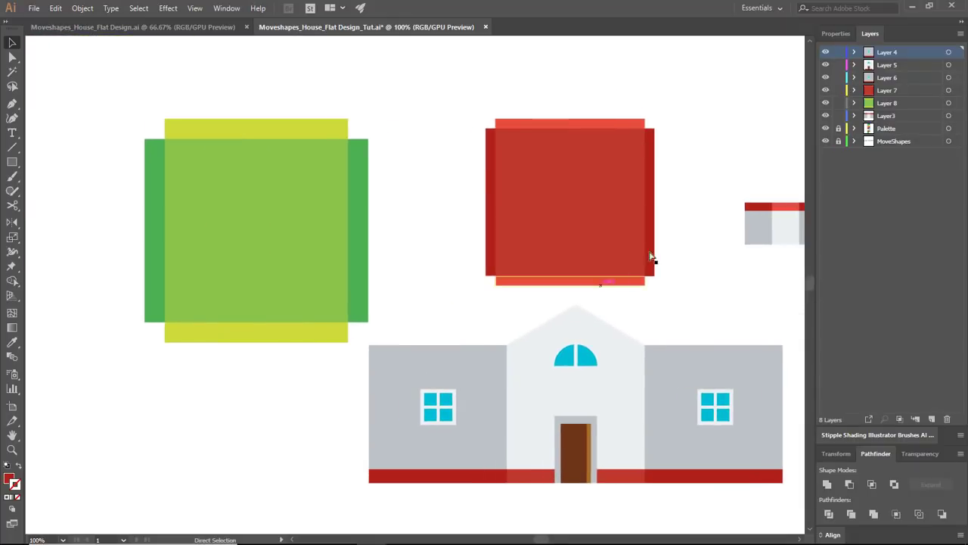
- Save the document and check the separate pieces of the red roof panel
key(ctrl+s)
key(ctrl+minus)
key(ctrl+minus)
scroll(611, 335, up, 1)
scroll(611, 335, down, 1)
key(ctrl+equal)
drag(675, 297, 639, 323)
click(525, 260)
key(ctrl+equal)
key(ctrl+equal)
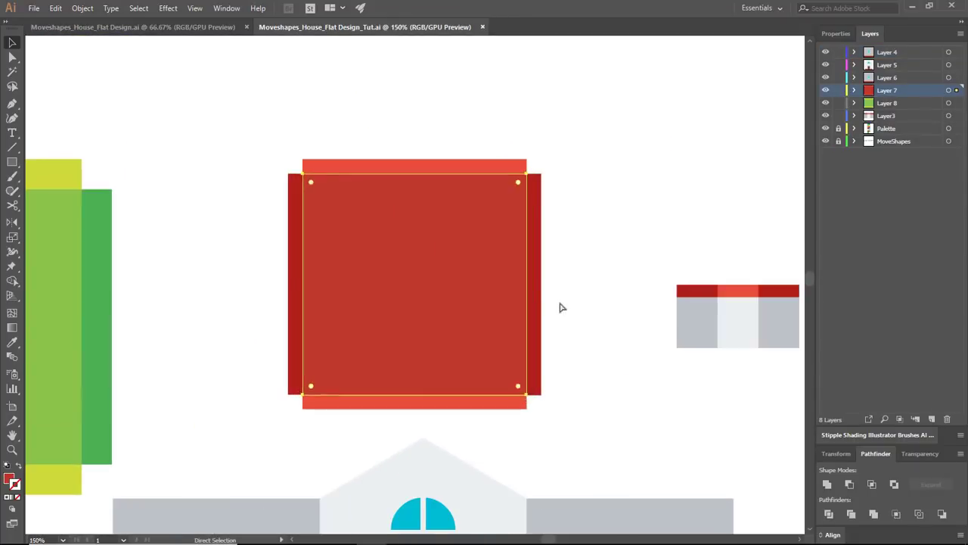
click(560, 306)
drag(561, 311, 633, 294)
click(590, 144)
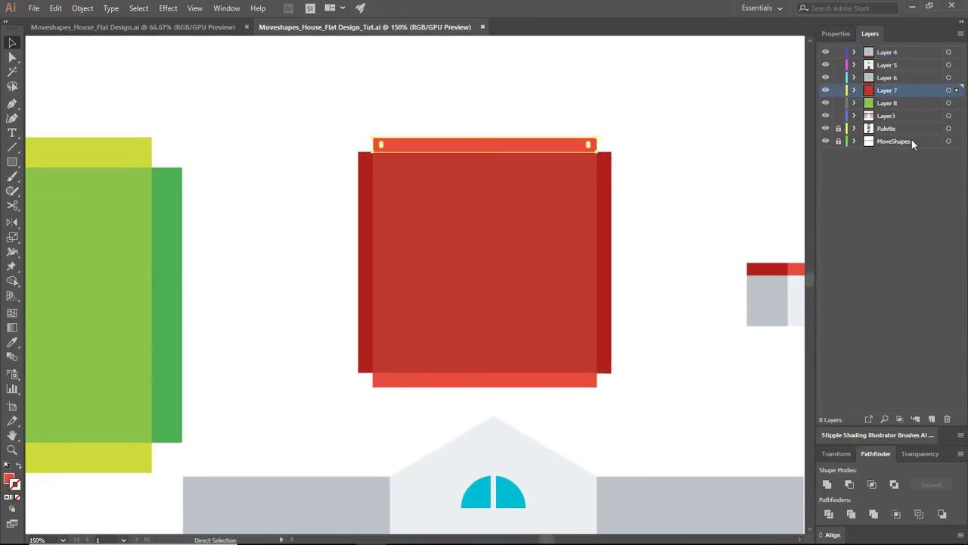
- Identify the right wall's layer by toggling its visibility and rename it House_Wall_Right
click(868, 53)
key(ctrl+minus)
key(ctrl+minus)
scroll(645, 253, down, 2)
click(825, 53)
click(825, 53)
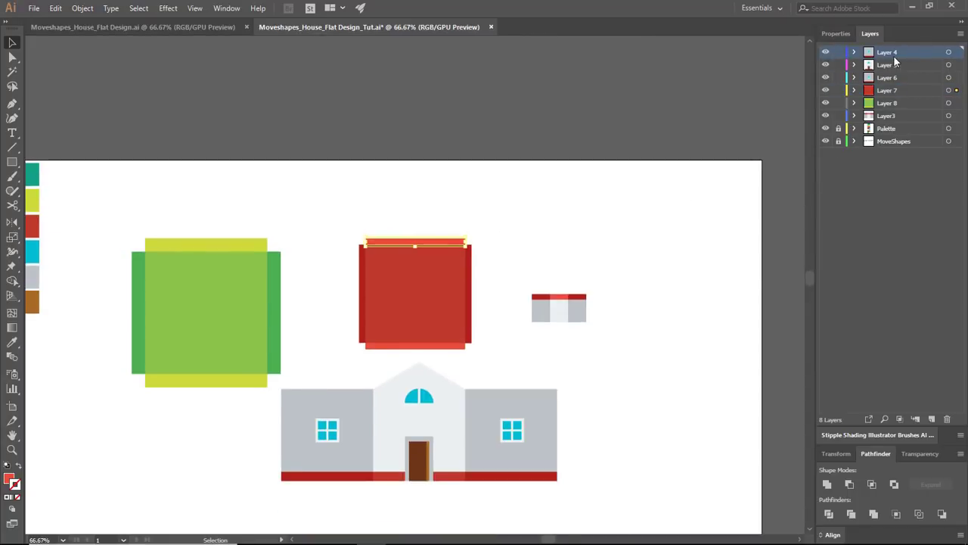
double_click(894, 56)
text(W)
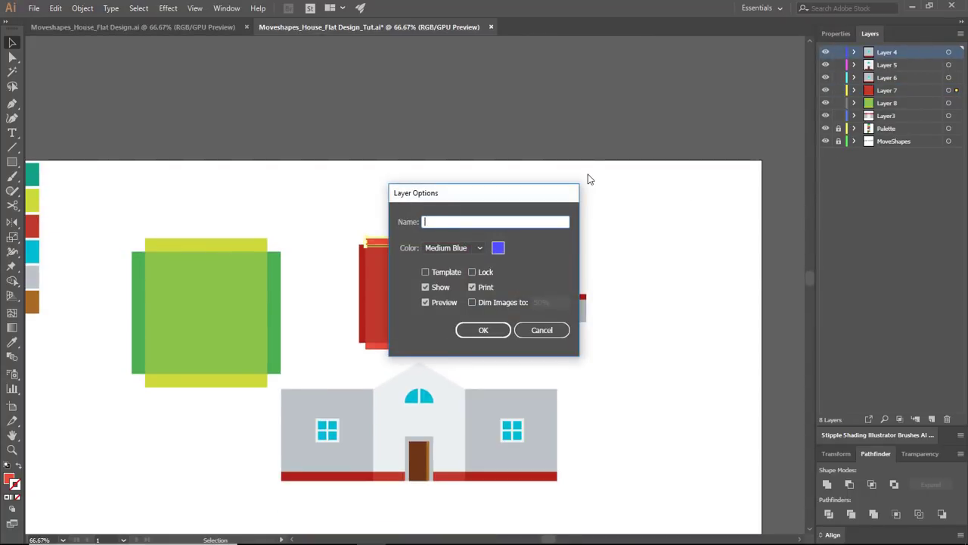
text(House_Wall_Right)
key(Return)
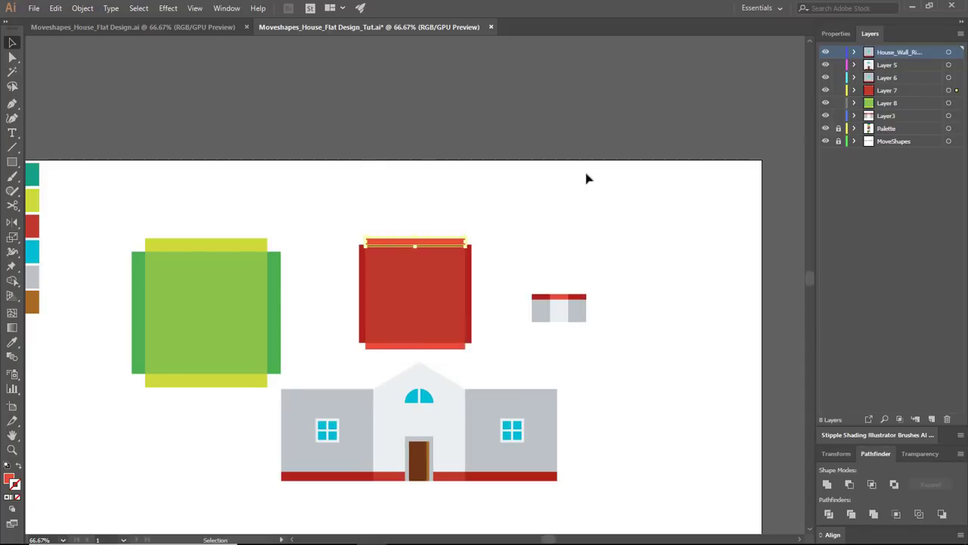
- Rename the layer holding the gabled front wall as House_Wall_Front
click(418, 401)
double_click(891, 67)
key(ctrl+v)
key(BackSpace)
key(BackSpace)
key(BackSpace)
key(BackSpace)
key(BackSpace)
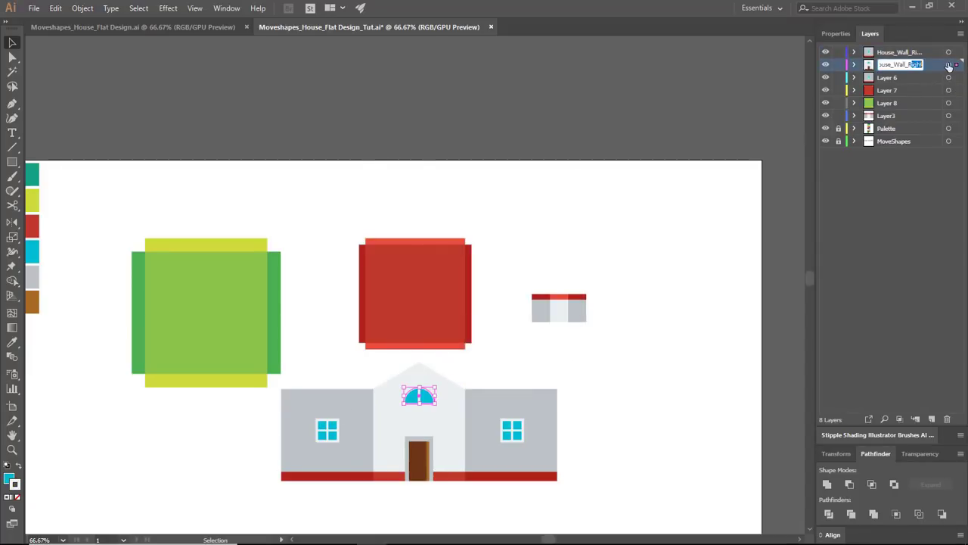
text(Front)
key(Return)
- Rename the layer holding the left wall as House_Wall_Left
click(312, 402)
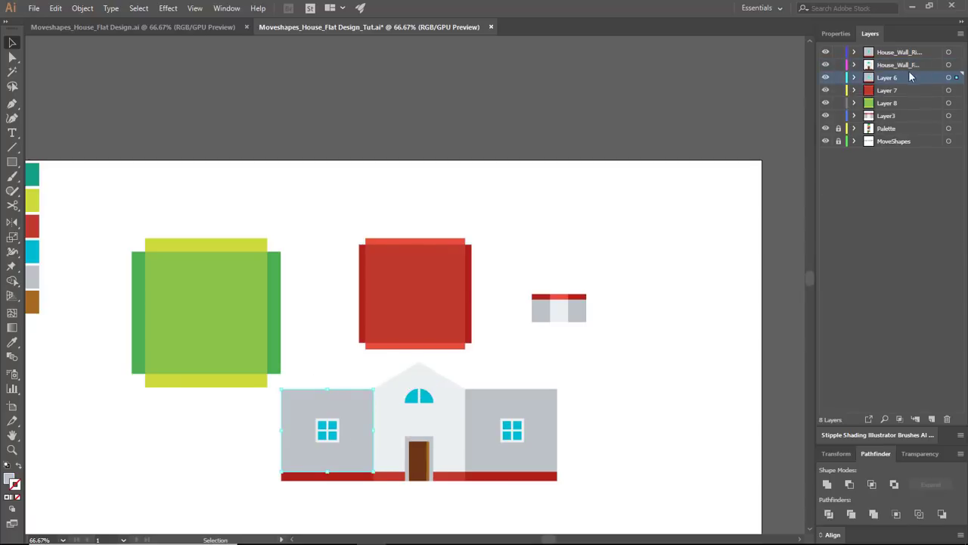
double_click(923, 84)
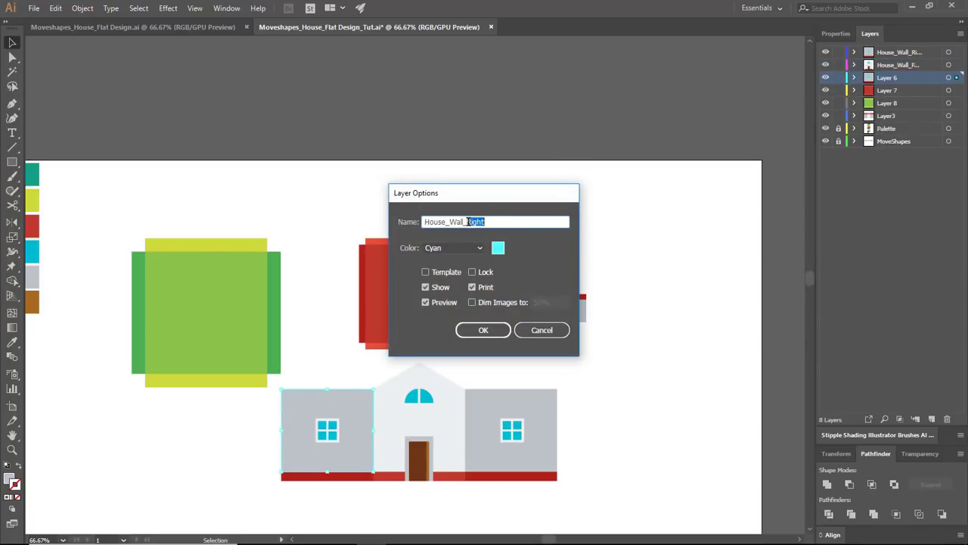
text(House_Wall_Left)
key(Return)
click(560, 230)
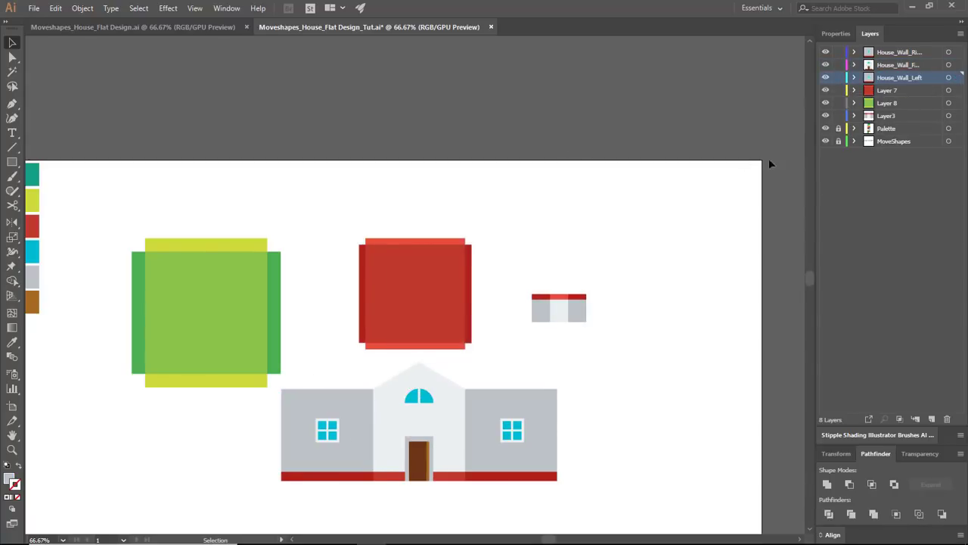
- Name the red panel's layer Roof and move its centre square onto a new layer in the same position
click(401, 284)
key(ctrl+1)
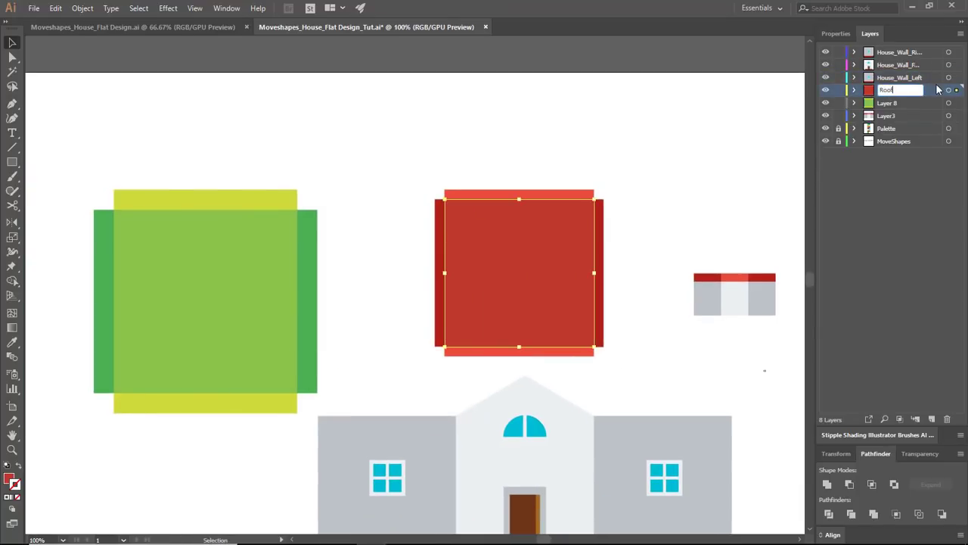
click(628, 262)
click(593, 270)
key(ctrl+x)
click(932, 418)
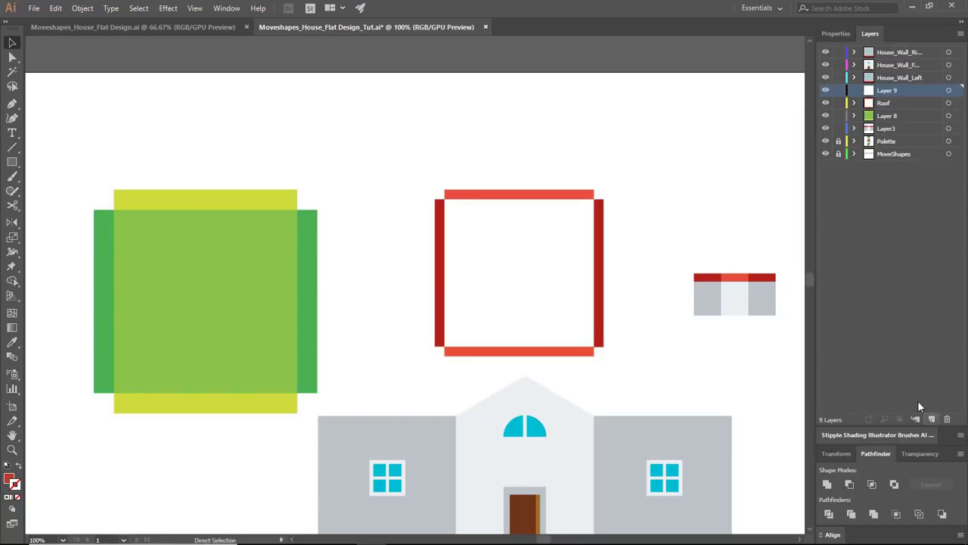
key(ctrl+f)
- Move the roof panel's top and bottom strips onto separate new layers in the same positions
click(608, 193)
click(589, 194)
key(ctrl+x)
click(932, 419)
key(ctrl+f)
click(586, 352)
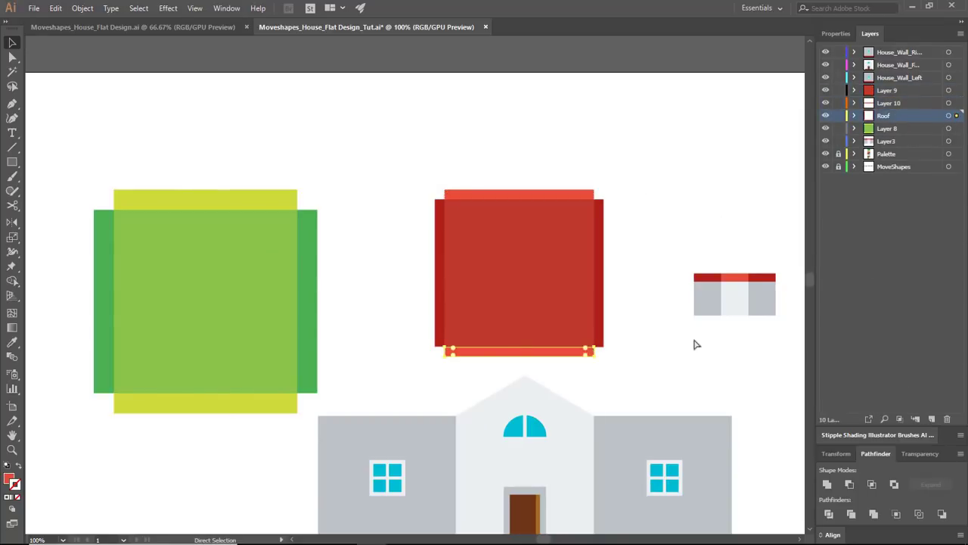
key(ctrl+x)
click(932, 418)
key(ctrl+f)
- Move the roof panel's right and left strips onto separate new layers in the same positions
click(598, 288)
key(ctrl+x)
click(932, 418)
key(ctrl+f)
click(439, 272)
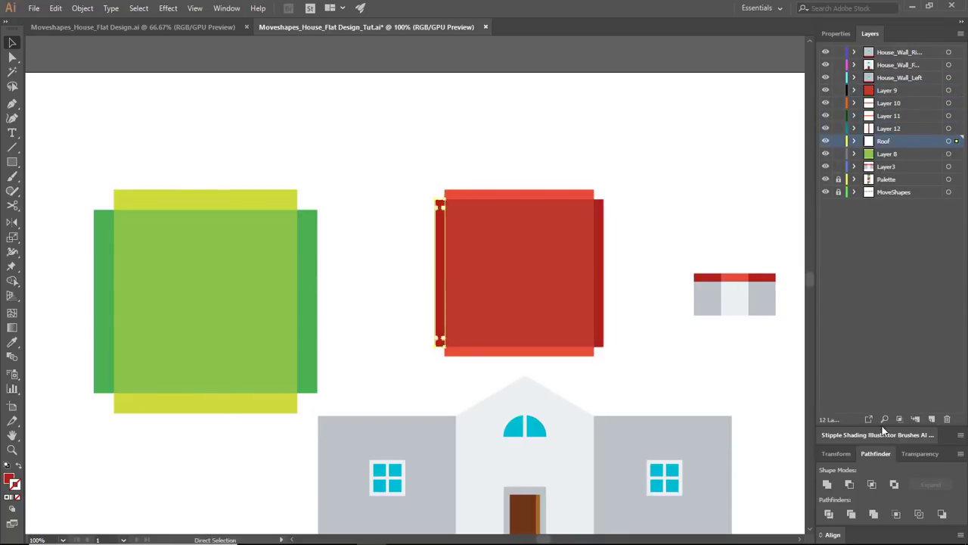
key(ctrl+x)
click(932, 419)
key(ctrl+f)
- Rename the new layer holding the red centre square as Roof
drag(636, 180, 765, 165)
double_click(894, 90)
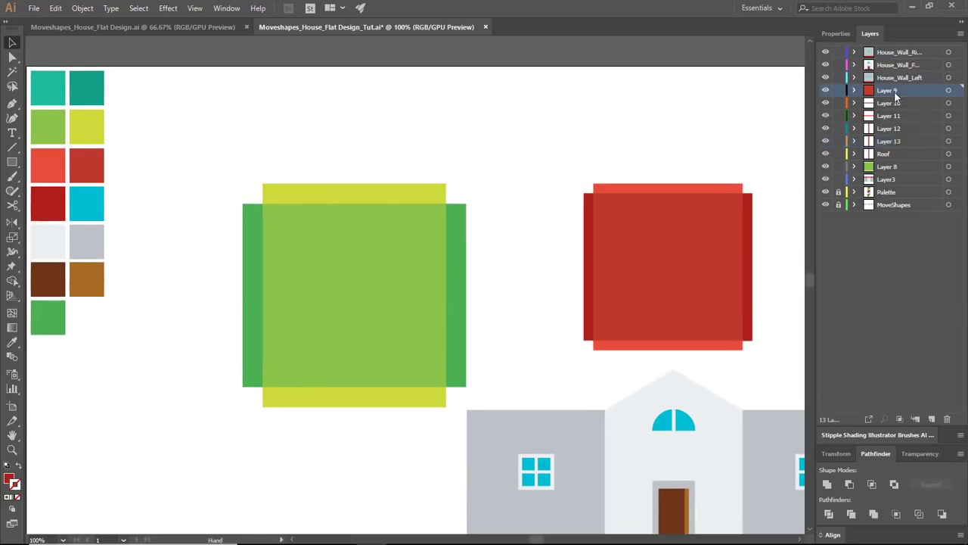
text(Roof)
key(Return)
- Name the green panel's layer Ground and move its centre square onto a new layer in the same position
click(891, 168)
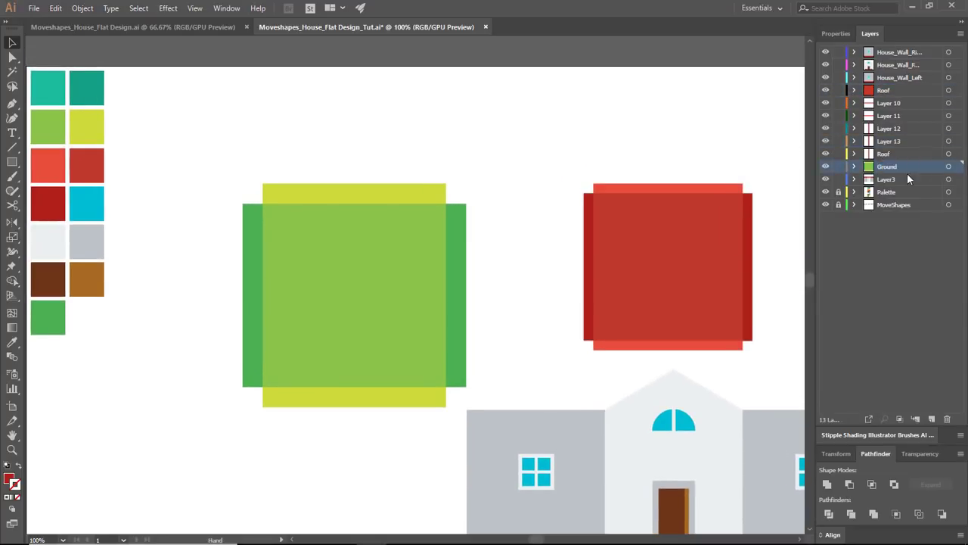
click(413, 194)
click(419, 261)
key(ctrl+x)
click(932, 419)
key(ctrl+f)
- Move the ground panel's top and bottom yellow strips onto separate new layers in the same positions
click(417, 194)
key(ctrl+x)
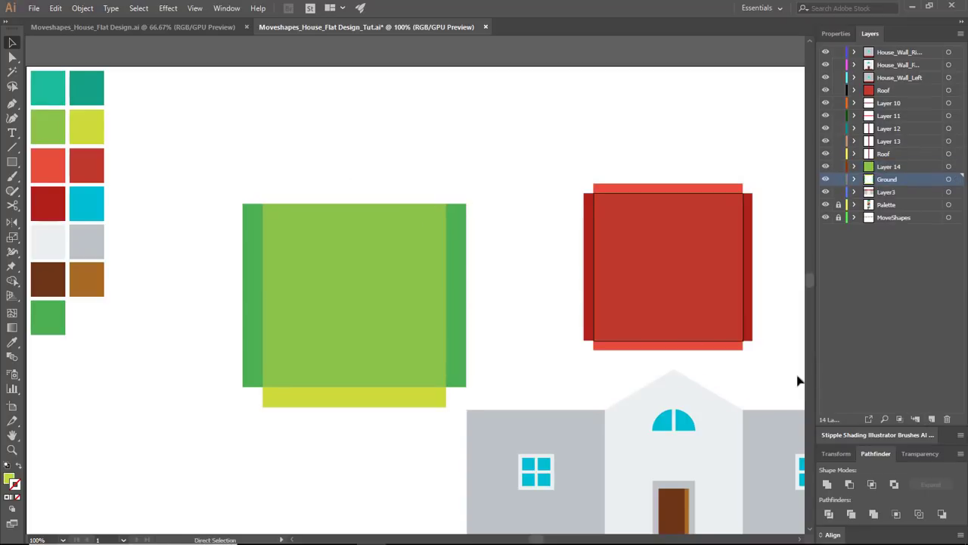
click(932, 419)
key(ctrl+f)
click(433, 397)
key(ctrl+x)
click(931, 419)
key(ctrl+f)
- Move the ground panel's right and left green strips onto separate new layers in the same positions
click(458, 312)
key(ctrl+x)
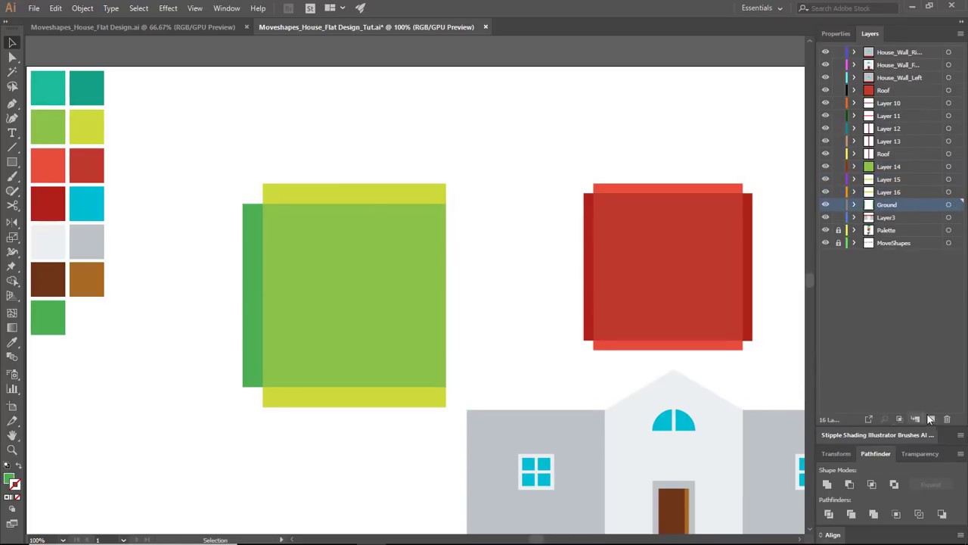
click(932, 419)
key(ctrl+f)
click(253, 288)
key(ctrl+x)
click(932, 419)
key(ctrl+f)
- Rename the new layer holding the green centre square as Ground
drag(618, 216, 533, 208)
double_click(889, 166)
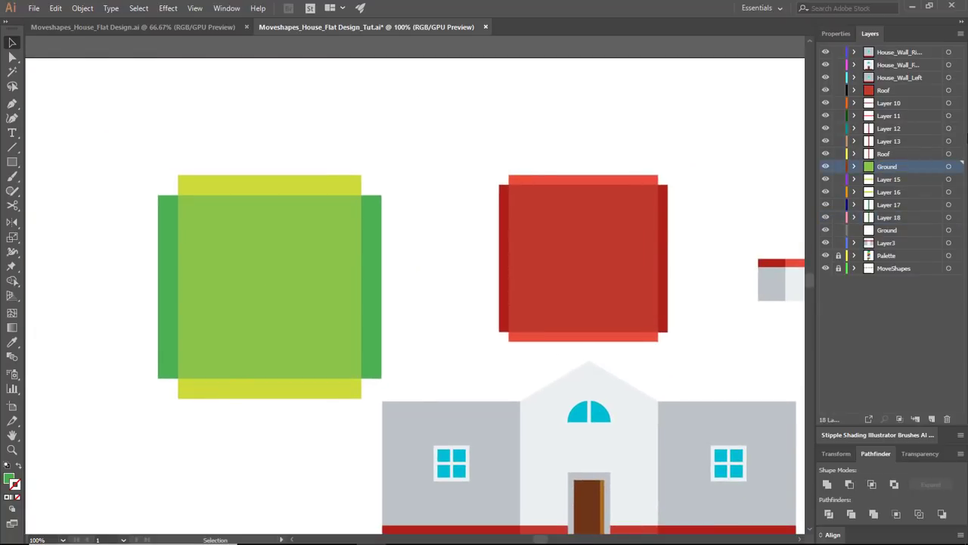
key(ctrl+minus)
key(ctrl+minus)
drag(571, 257, 538, 260)
key(ctrl+equal)
key(ctrl+equal)
key(ctrl+equal)
- Delete the empty Ground layer and move the chimney's middle face with its cap onto a new layer named Chimney_Front
drag(748, 265, 418, 240)
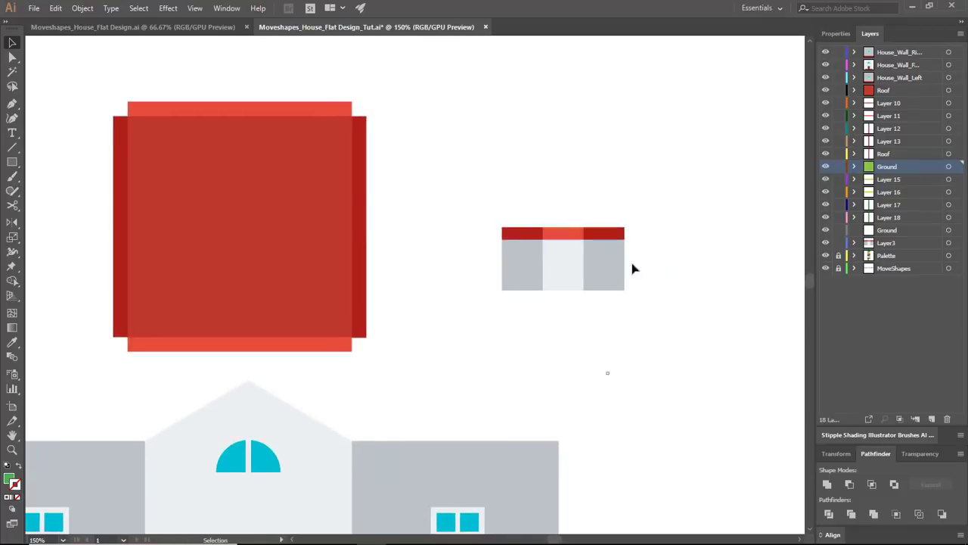
click(617, 273)
key(ctrl+equal)
click(563, 300)
click(348, 245)
shift+click(367, 293)
key(ctrl+x)
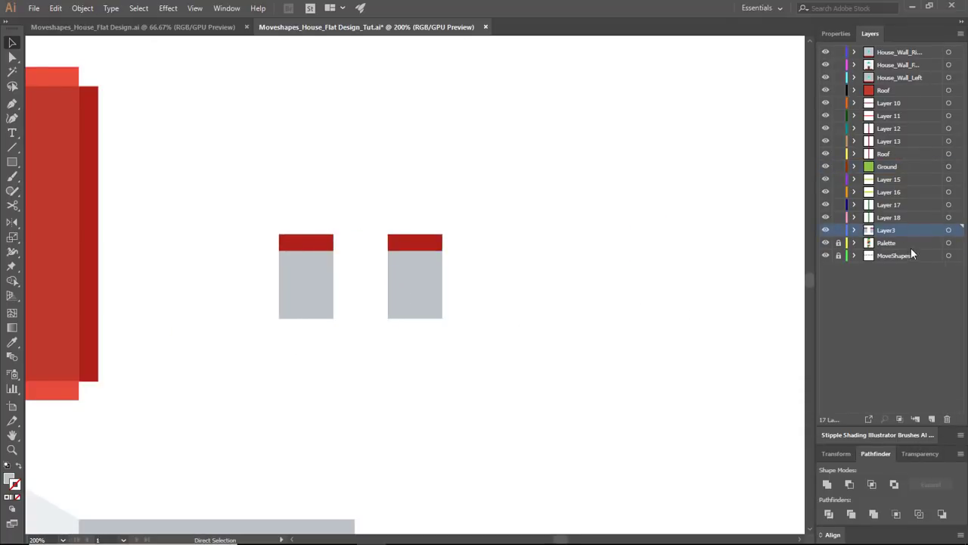
click(932, 419)
key(ctrl+f)
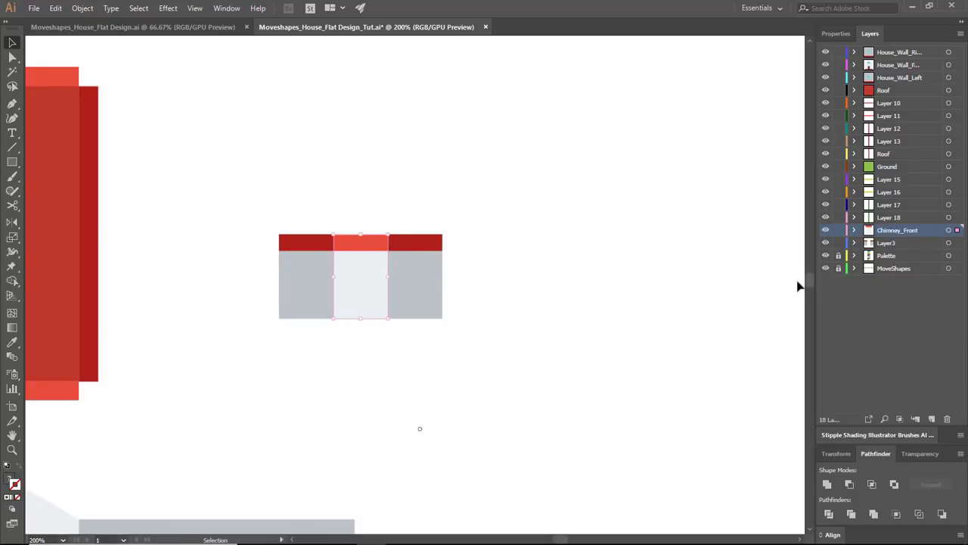
- Move the chimney's left face with its cap onto a new layer named Chimney_L in the same position
click(307, 285)
key(ctrl+x)
click(931, 418)
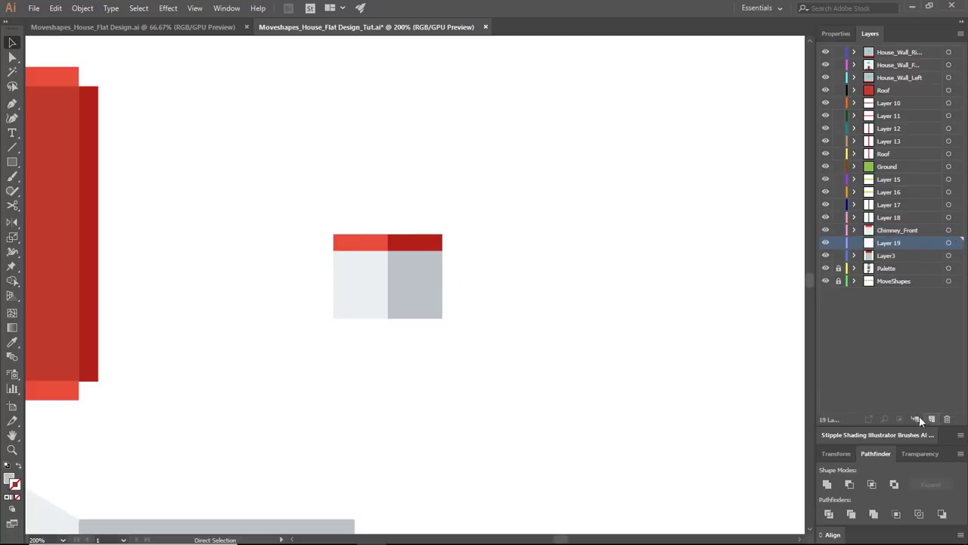
key(ctrl+f)
text(Chim)
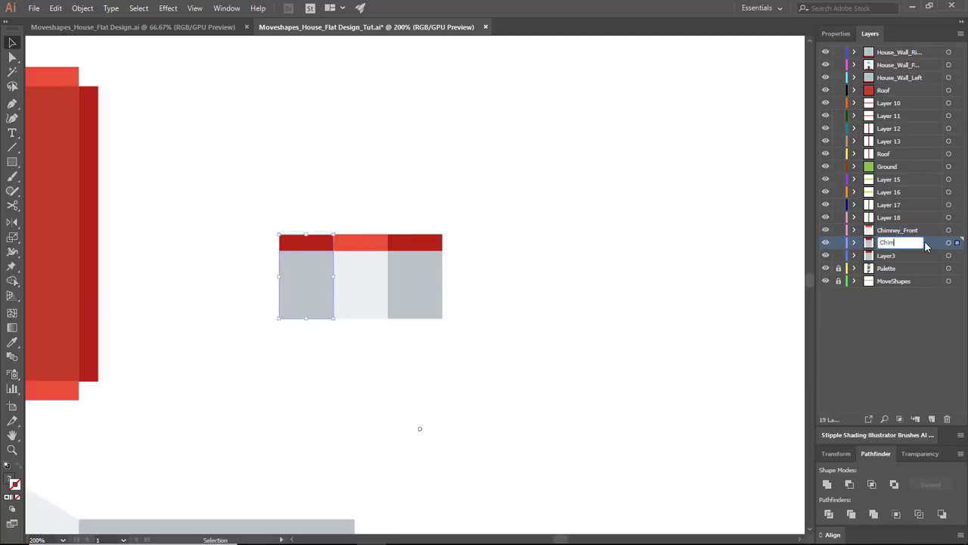
text(ney_L)
key(Return)
- Rename the layer holding the chimney's right face as Chimney_R
double_click(896, 244)
key(ctrl+c)
double_click(888, 255)
key(ctrl+v)
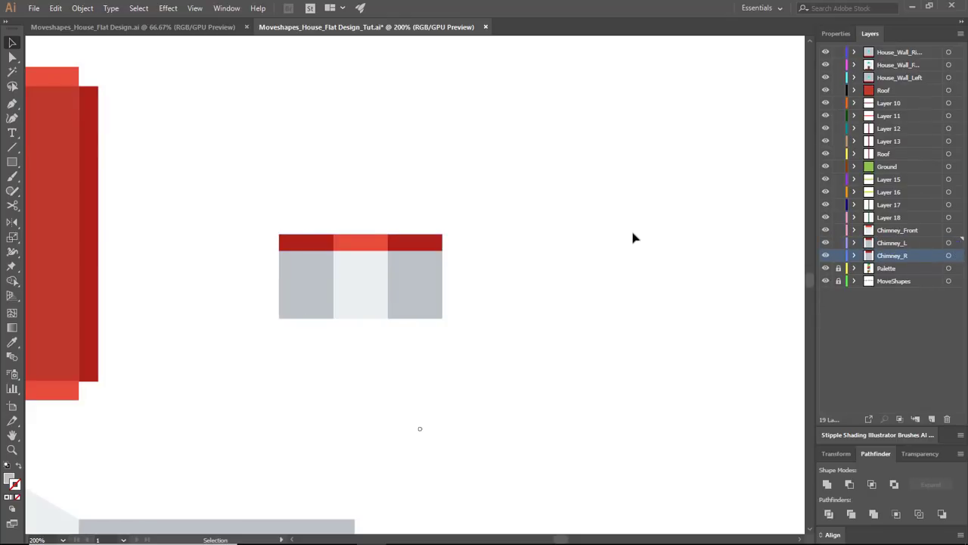
- Bring the whole illustration into view and save the document
key(ctrl+minus)
key(ctrl+minus)
drag(419, 225, 772, 197)
key(ctrl+minus)
drag(685, 201, 659, 158)
click(32, 9)
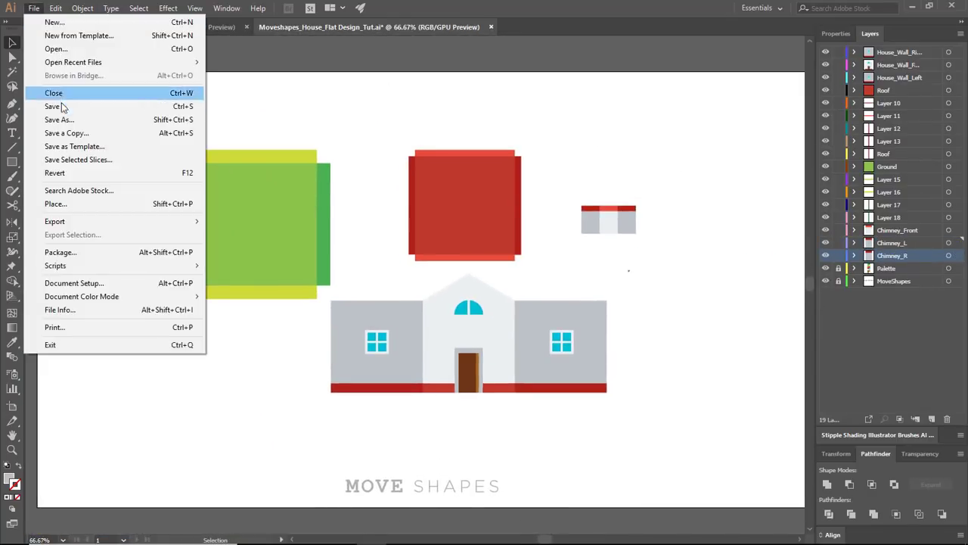
click(60, 107)
- Switch to the Moveshapes_House_Flat Design.ai document and examine the stipple shading on the roof, ground and walls
click(133, 27)
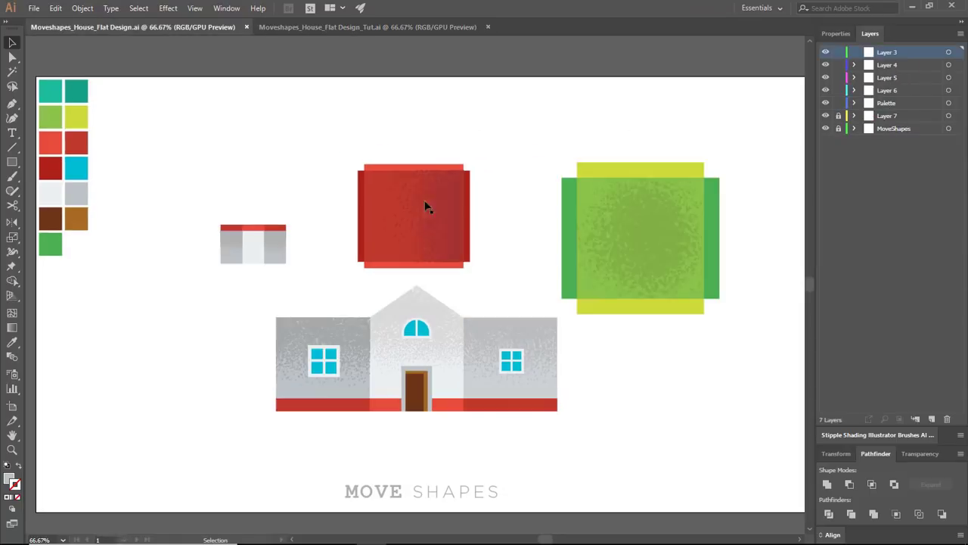
click(447, 232)
key(ctrl+plus)
drag(748, 355, 567, 251)
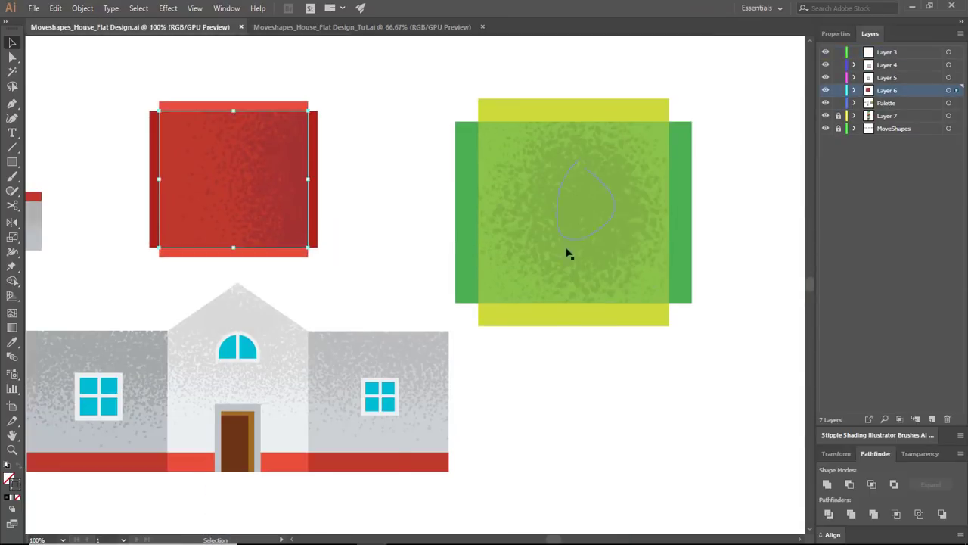
drag(143, 370, 340, 337)
drag(619, 148, 576, 253)
click(469, 116)
- Return to the Moveshapes_House_Flat Design_Tut.ai document and check the front and right wall groups
click(361, 28)
drag(517, 126, 542, 144)
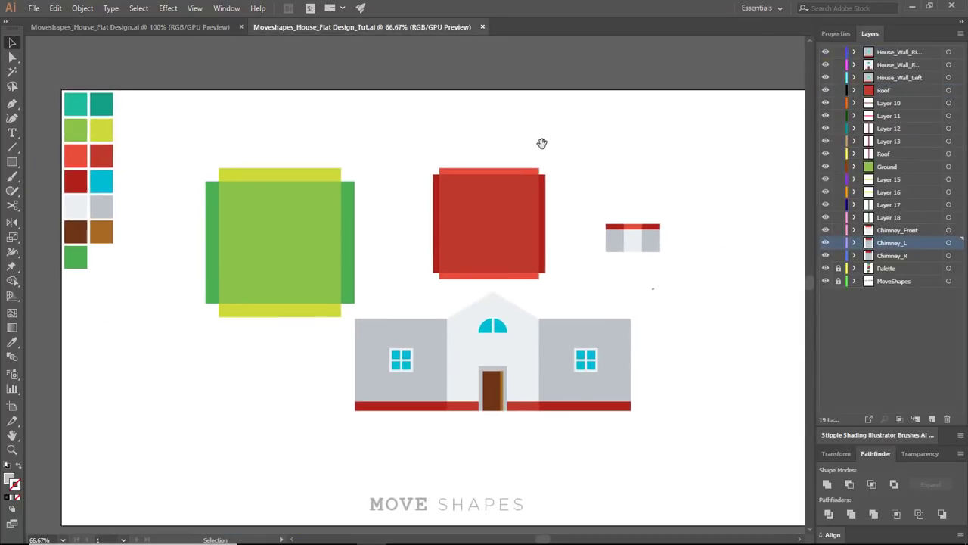
drag(668, 167, 657, 173)
click(520, 354)
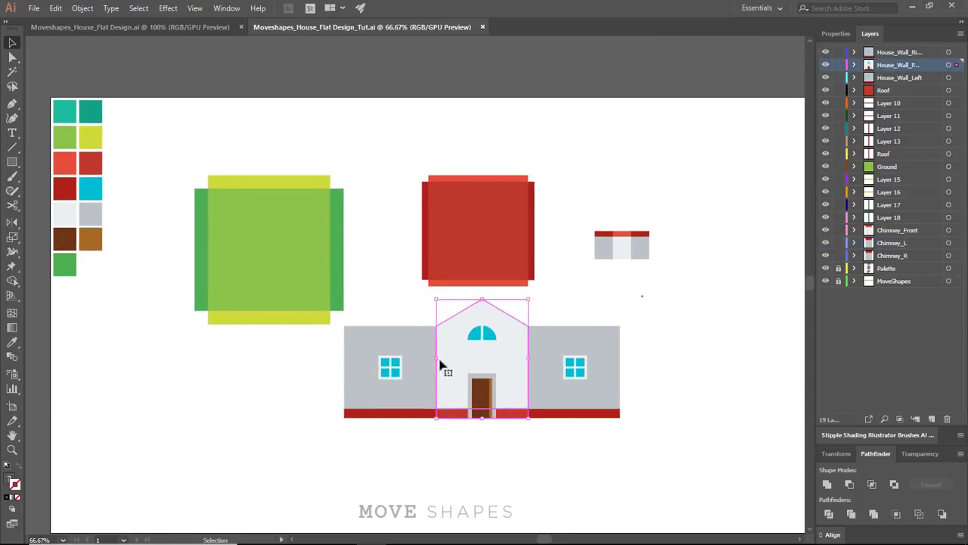
click(568, 367)
drag(519, 273, 537, 271)
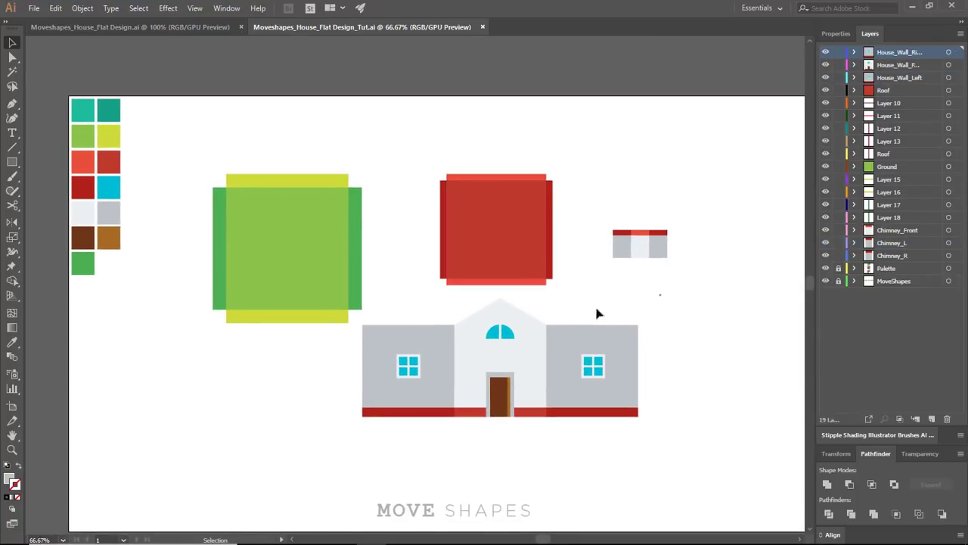
- Isolate the roof's red centre square for editing
key(ctrl+plus)
key(ctrl+plus)
key(ctrl+plus)
drag(795, 107, 583, 261)
double_click(541, 250)
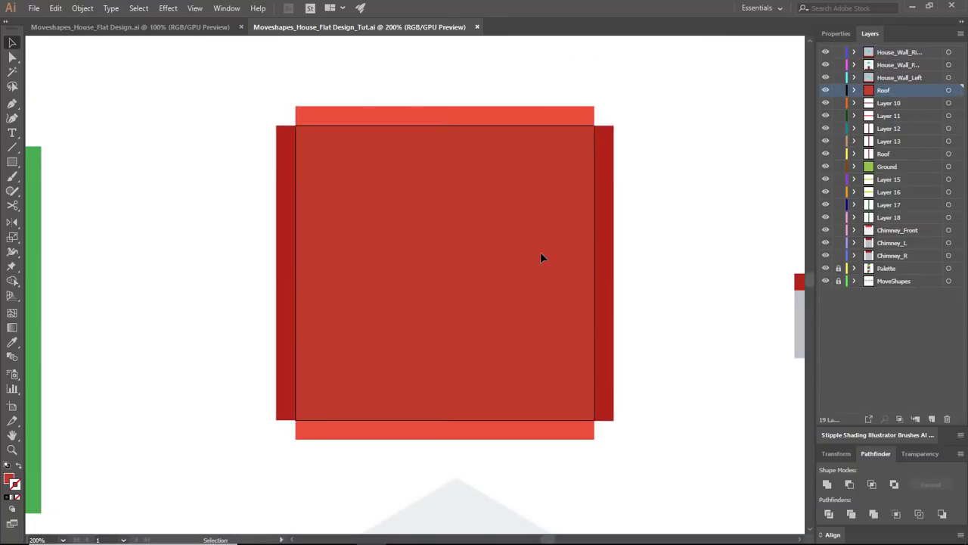
click(556, 248)
click(643, 240)
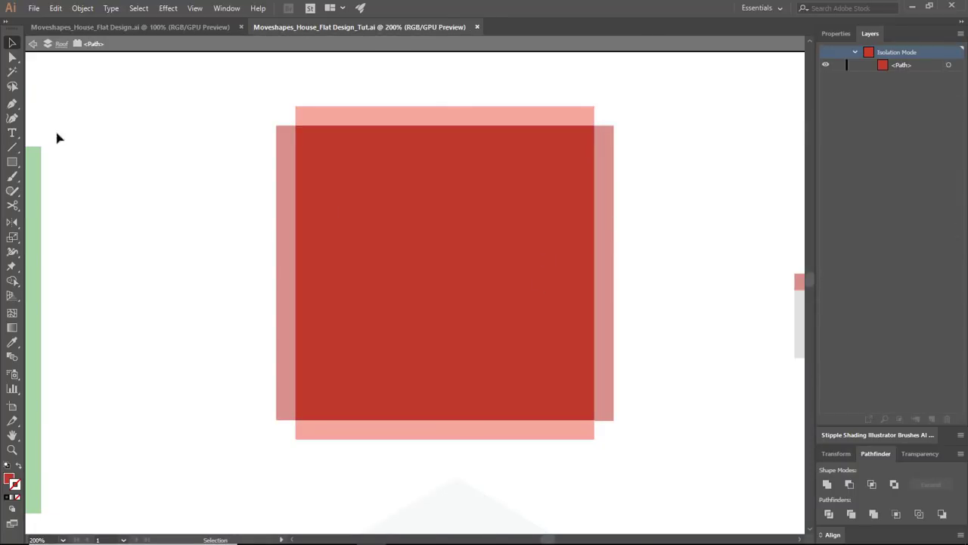
- Paint a vertical Scatter Brush 8 stipple stroke along the roof square's right edge and set its stroke weight to 4 pt
click(14, 178)
click(893, 434)
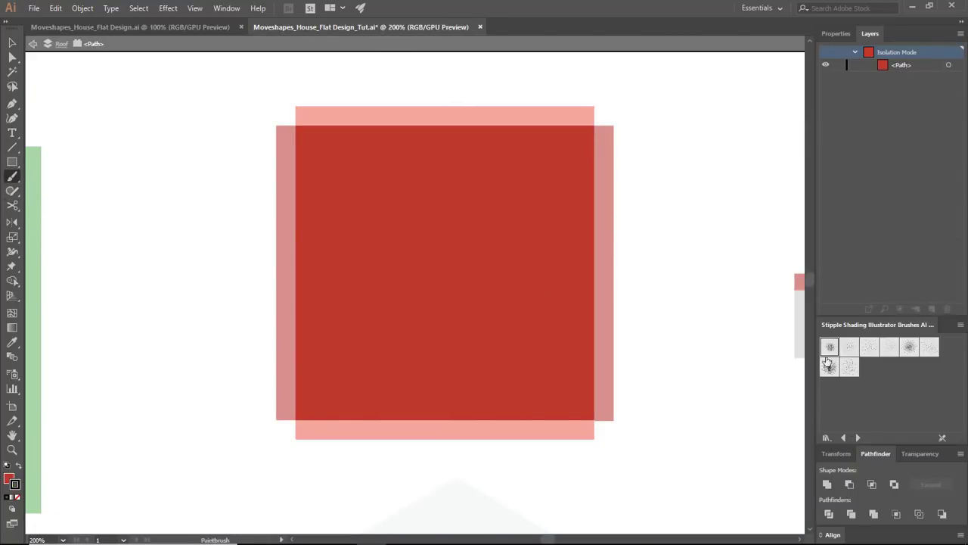
drag(576, 121, 586, 417)
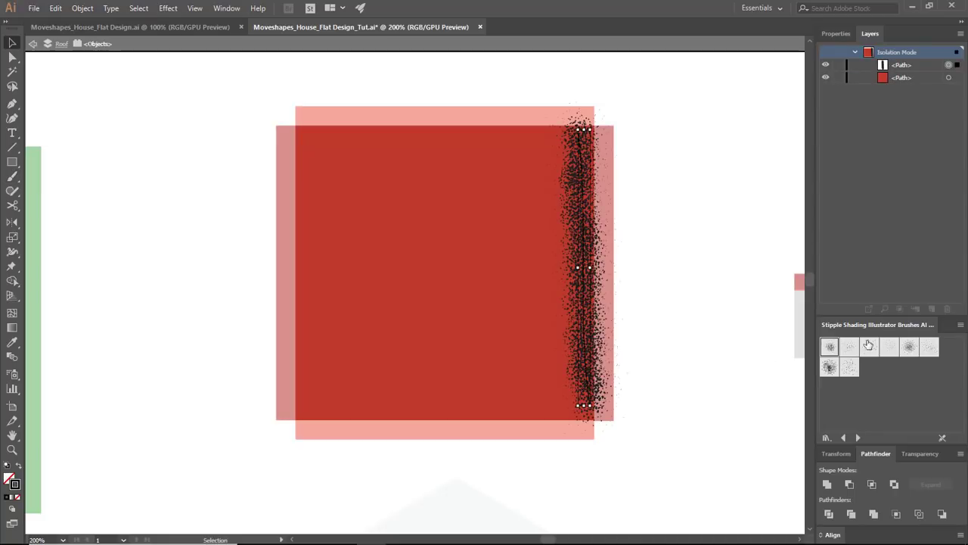
click(901, 184)
click(911, 282)
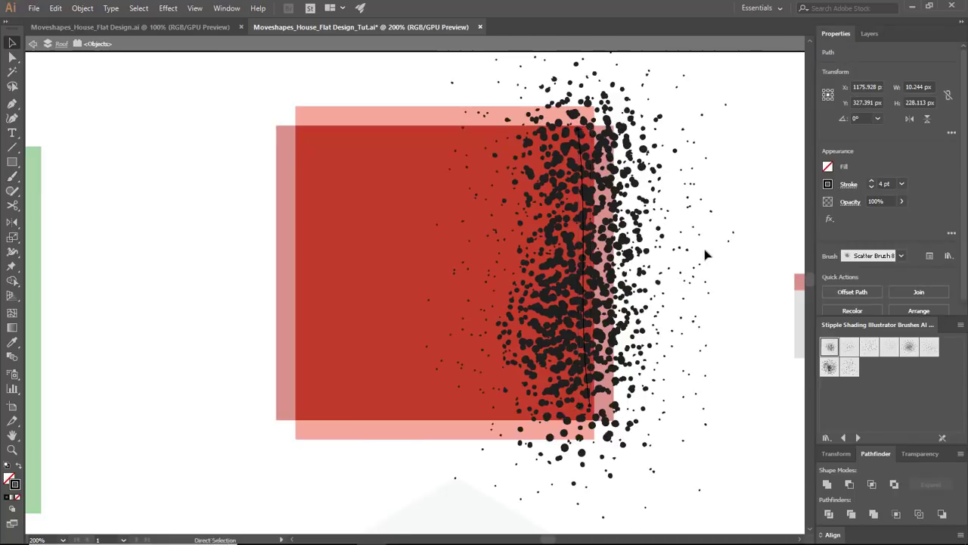
- Paint several more vertical Scatter Brush 8 stipple strokes over the right half of the roof's red square, undoing the unsuitable ones
key(ctrl+minus)
click(691, 186)
key(b)
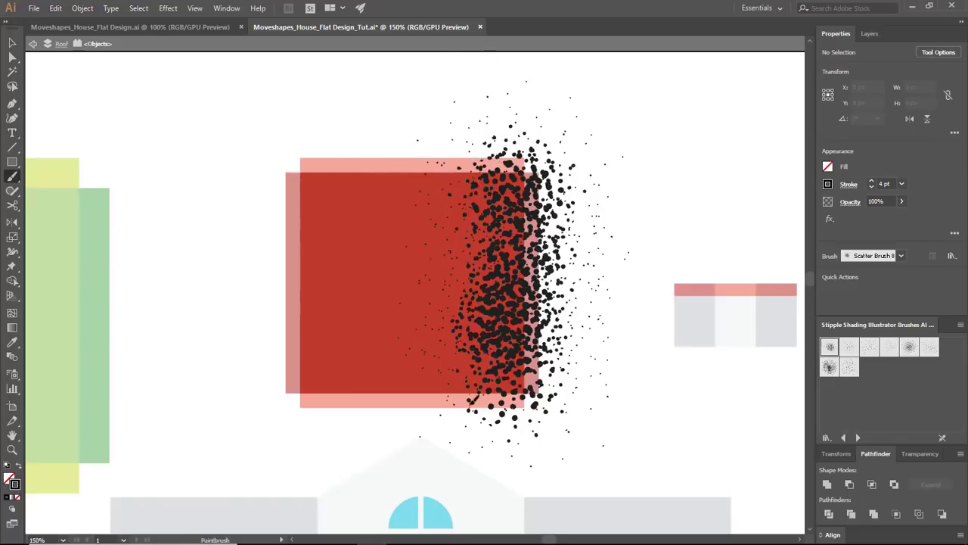
drag(470, 403, 477, 178)
drag(454, 144, 432, 378)
mouse_move(499, 144)
mouse_down()
mouse_move(521, 332)
mouse_move(465, 506)
mouse_up()
key(ctrl+z)
key(ctrl+z)
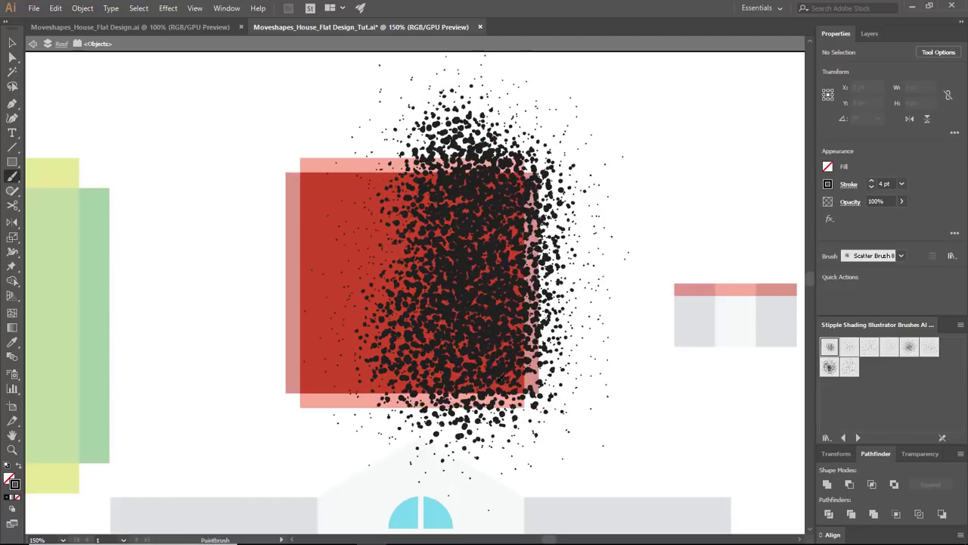
drag(500, 378, 533, 295)
drag(432, 413, 443, 185)
key(ctrl+z)
drag(527, 322, 527, 151)
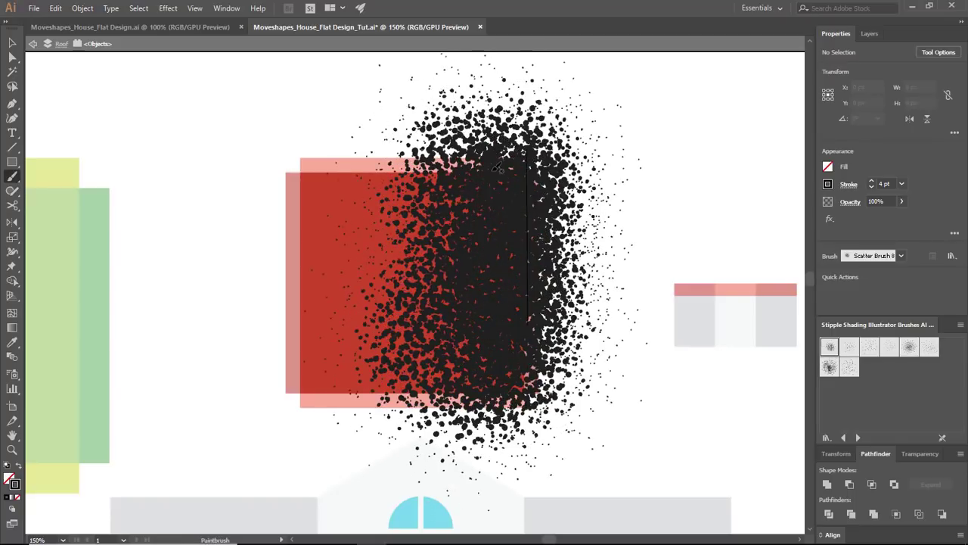
- Paint softer vertical Scatter Brush 4 strokes over the roof stippling and along its inner edge
drag(417, 148, 433, 417)
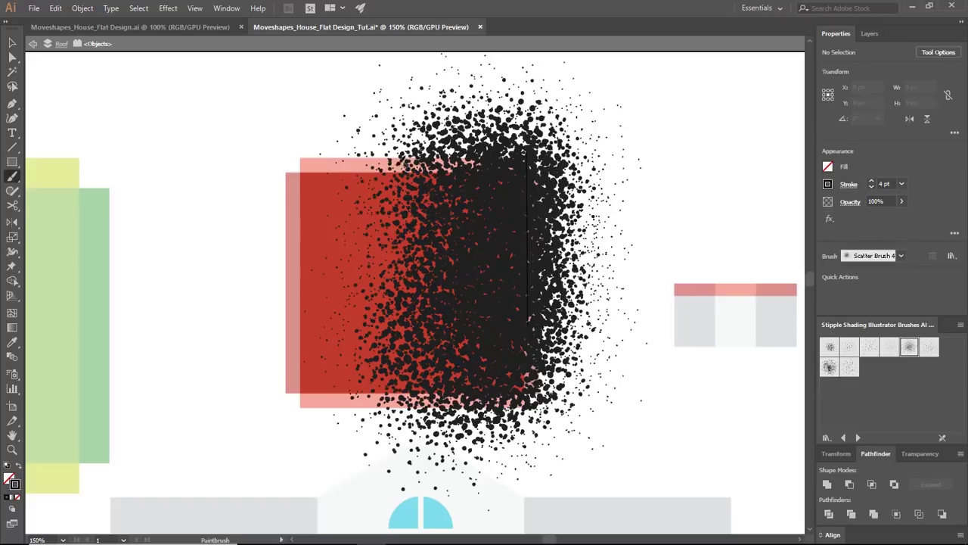
drag(500, 174, 525, 397)
drag(431, 417, 425, 175)
- Select the roof's stipple strokes without the red square, group them, and undo a trial move
key(v)
drag(661, 135, 607, 210)
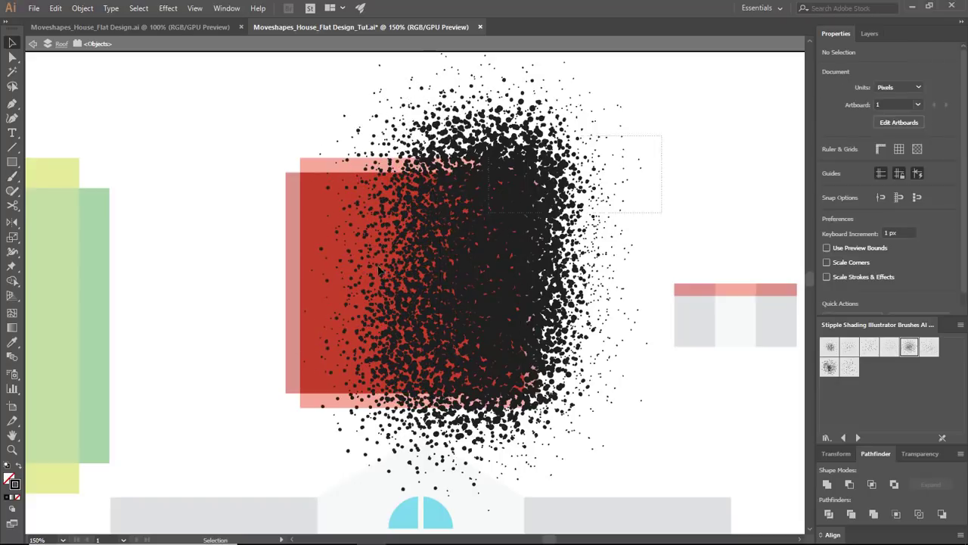
drag(685, 87, 386, 299)
shift+click(309, 331)
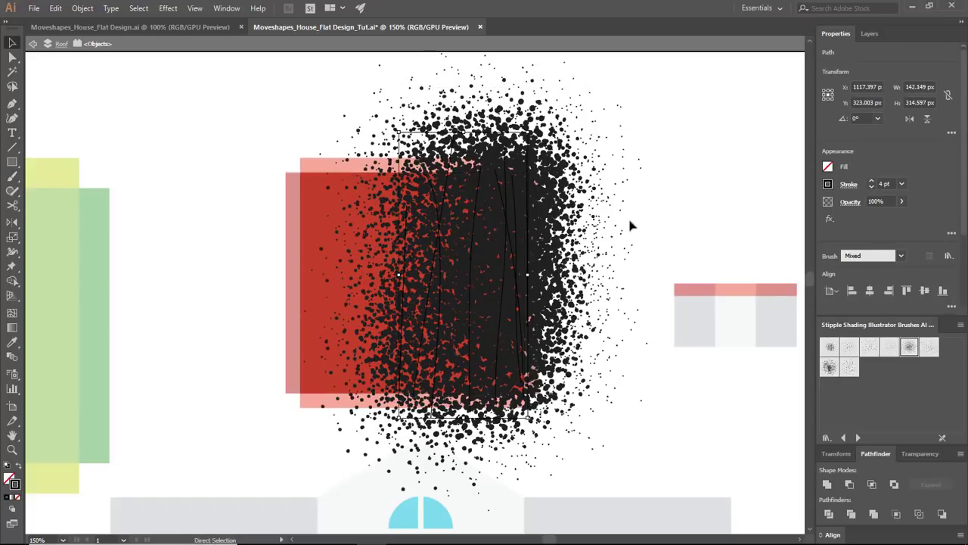
key(ctrl+g)
click(631, 222)
drag(480, 292, 656, 281)
key(ctrl+z)
click(333, 104)
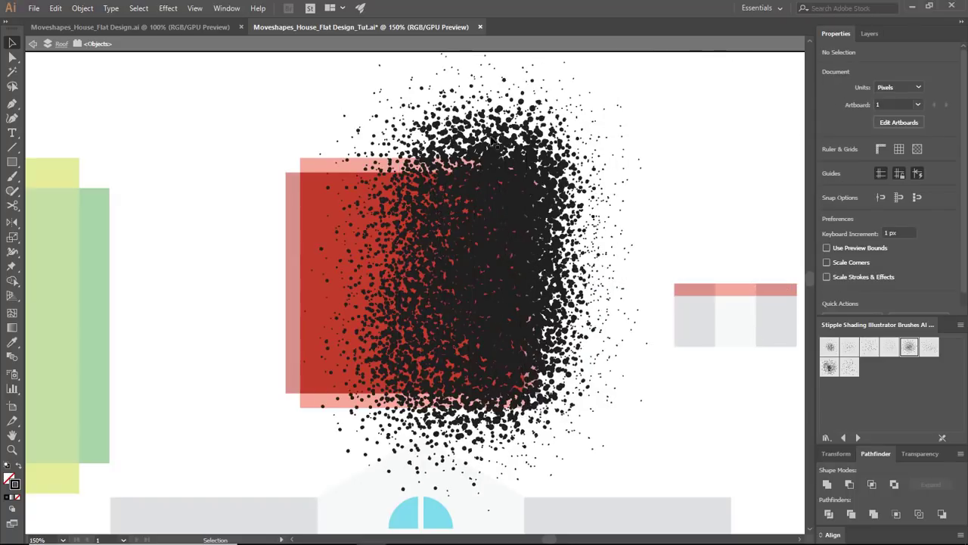
- Undo the stray stroke's move and group all the roof stipple strokes together, excluding the red square
mouse_move(427, 273)
mouse_down()
mouse_move(527, 265)
mouse_move(687, 229)
mouse_up()
key(ctrl+z)
key(ctrl+a)
shift+click(306, 184)
key(ctrl+g)
key(ctrl+z)
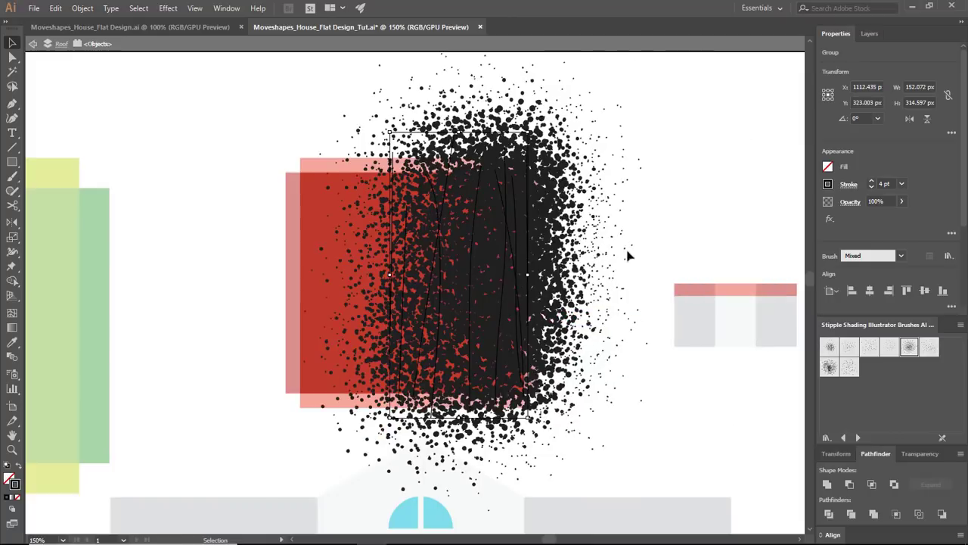
- Sample the roof square's red, darken it to A82720 and apply it as the stipple group's stroke color
click(260, 235)
key(i)
click(314, 226)
click(9, 480)
double_click(9, 480)
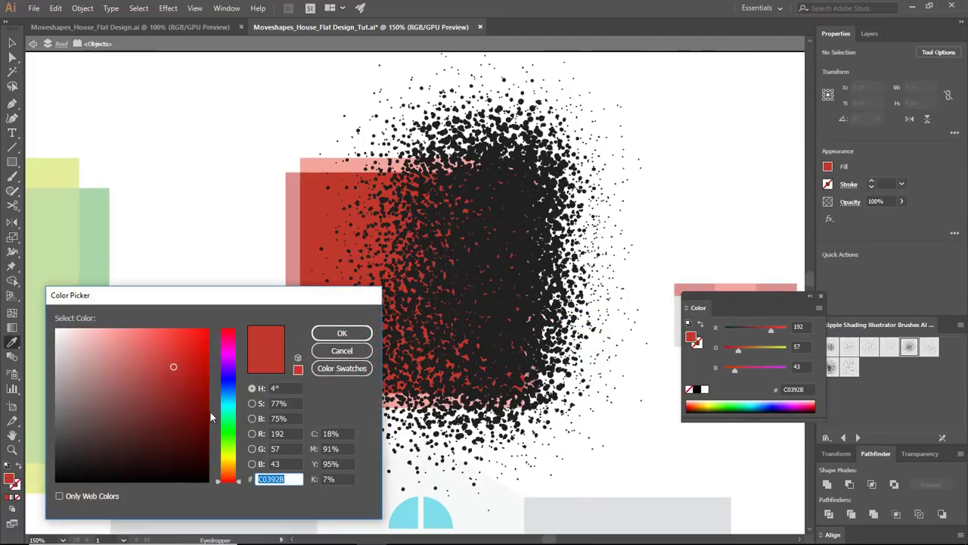
click(178, 376)
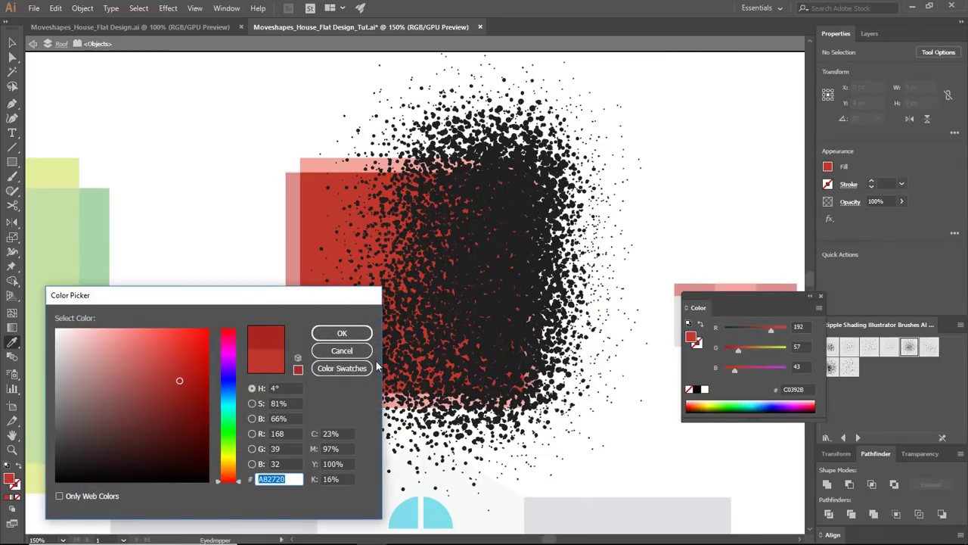
click(343, 333)
click(495, 264)
key(v)
click(495, 265)
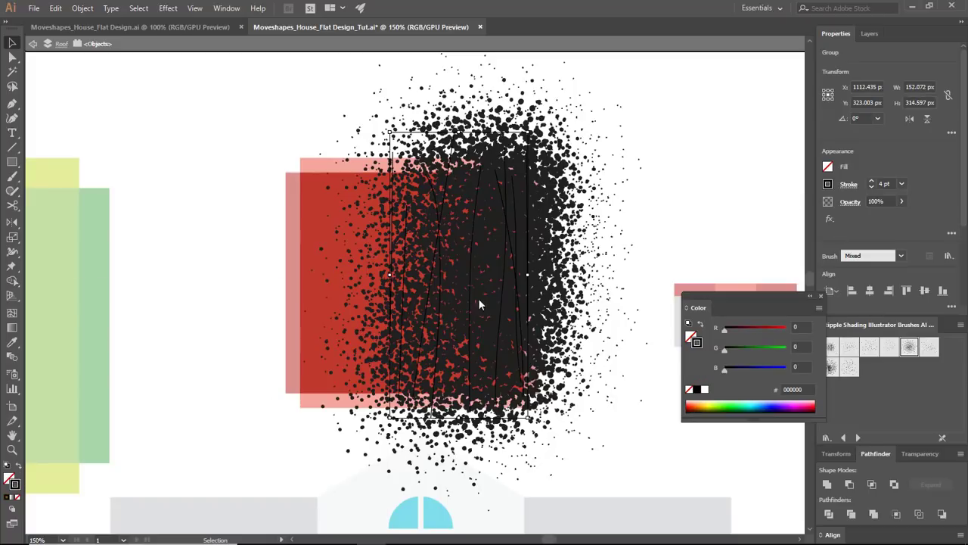
double_click(13, 483)
click(337, 333)
- Darken the roof stipple group's stroke color to 891010 and leave isolation mode
double_click(13, 483)
click(193, 391)
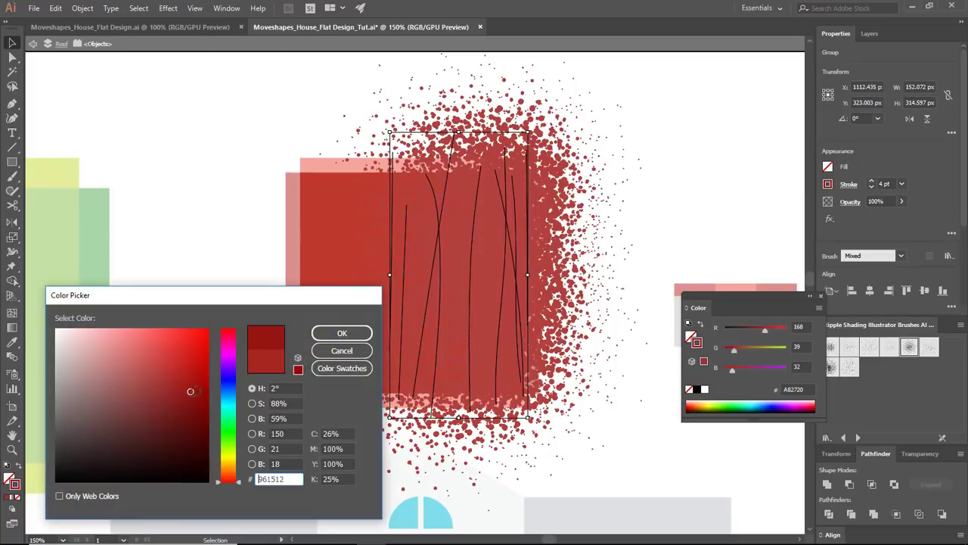
click(337, 332)
double_click(15, 484)
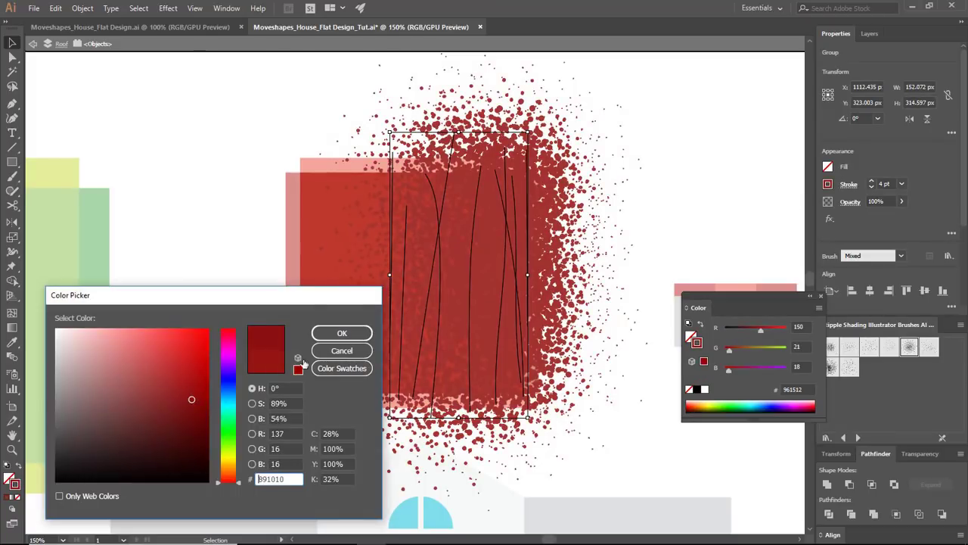
click(339, 333)
double_click(696, 147)
- Try to make a clipping mask from the red roof square and the stipple group, then undo it
click(314, 240)
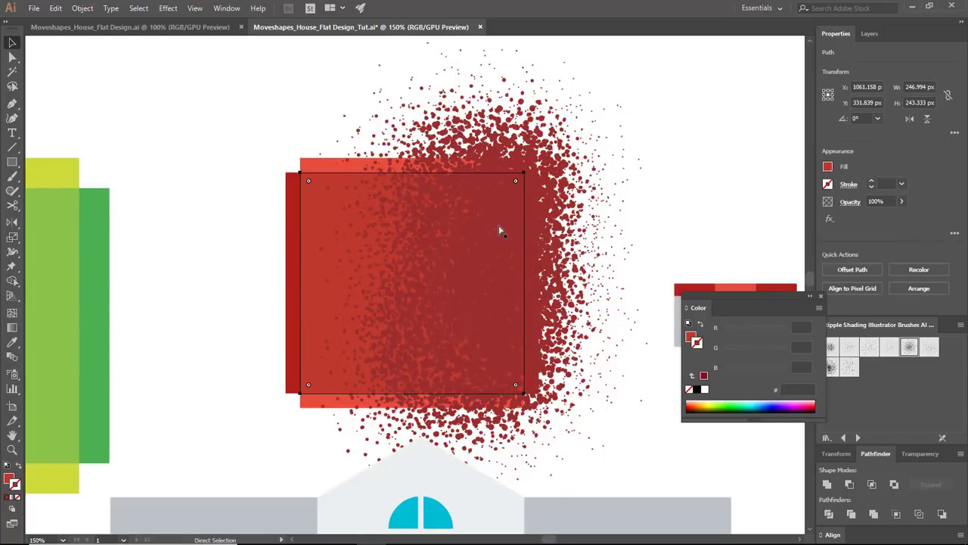
shift+click(330, 242)
right_click(329, 244)
click(388, 324)
click(582, 239)
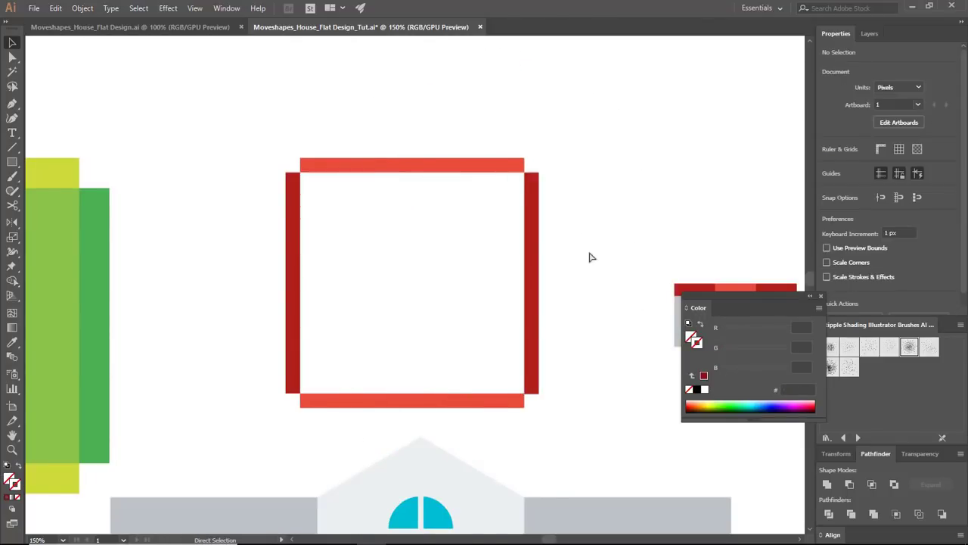
key(ctrl+z)
- Place a copy of the red roof square in front of the stipple group and clip the stippling to it with a clipping mask
click(256, 198)
click(306, 199)
key(ctrl+shift+bracketright)
click(554, 203)
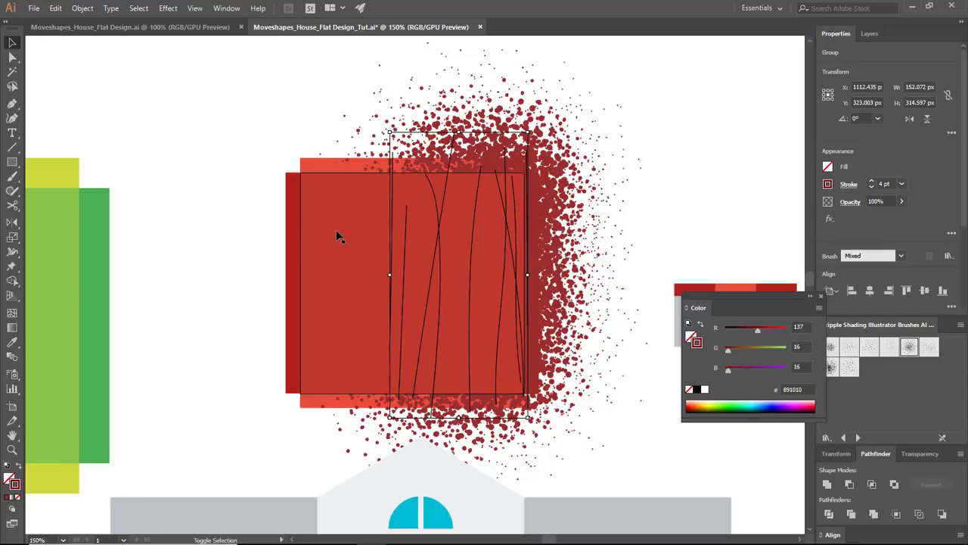
shift+click(338, 237)
right_click(338, 237)
click(375, 318)
click(628, 210)
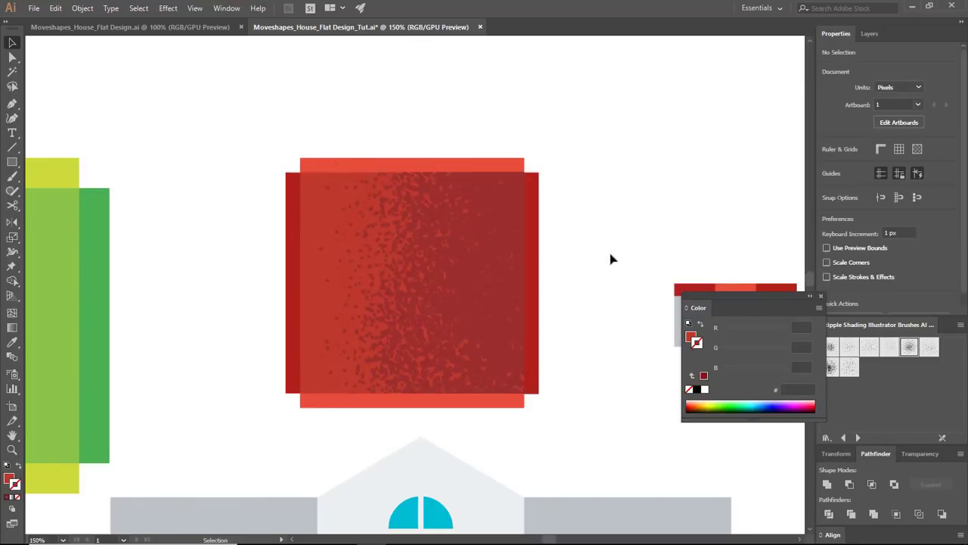
- Examine the clipped roof shading in the context of the whole illustration
key(ctrl+minus)
key(ctrl+minus)
key(ctrl+minus)
key(ctrl+minus)
scroll(546, 259, down, 1)
key(ctrl+equal)
key(ctrl+equal)
key(ctrl+equal)
key(ctrl+equal)
scroll(521, 258, up, 3)
- Nudge the roof's stipple group about 30 px to the right inside its clipping mask
click(459, 255)
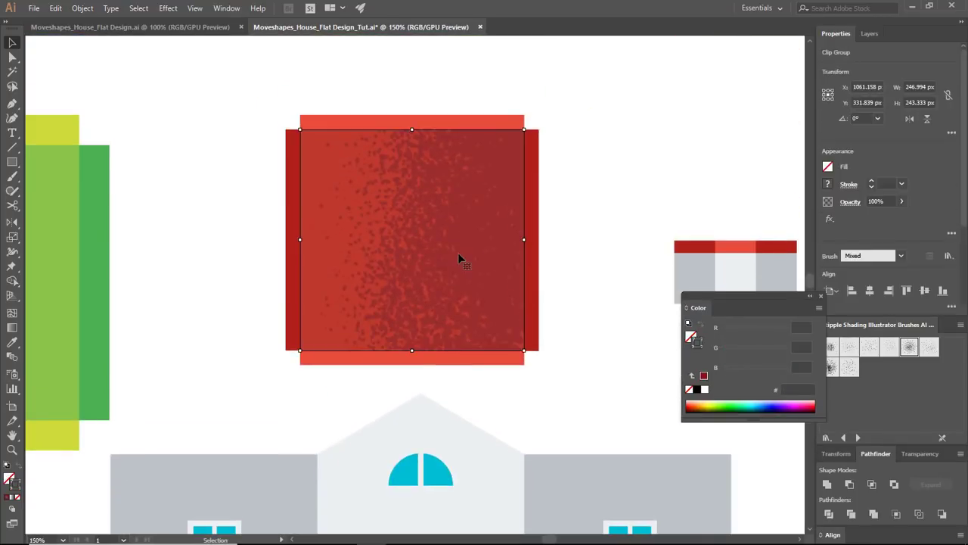
double_click(458, 255)
key(shift+Right)
key(shift+Right)
key(shift+Right)
double_click(640, 177)
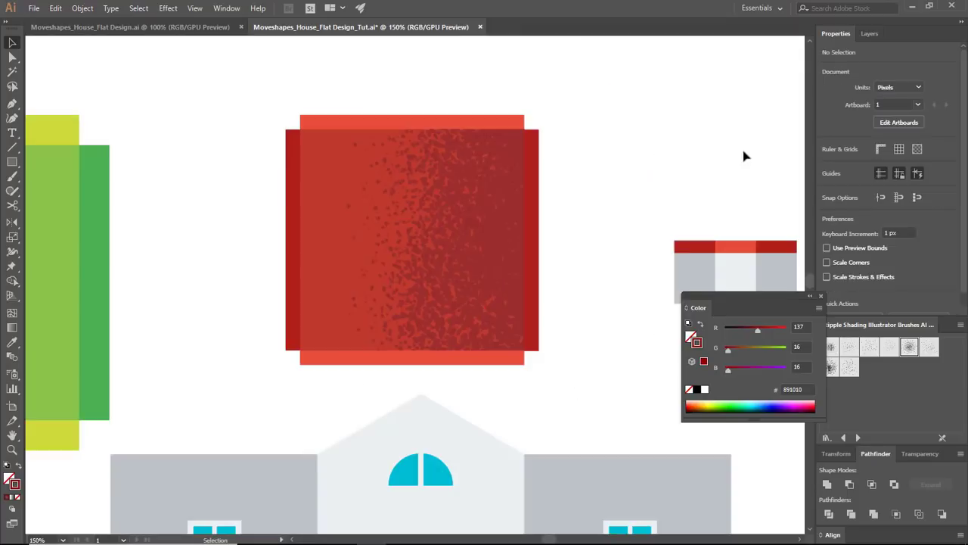
- Isolate a single Scatter Brush 4 stroke near the roof shading's inner edge and nudge it about 20 px to the left
key(ctrl+minus)
key(ctrl+minus)
key(ctrl+minus)
key(ctrl+equal)
key(ctrl+equal)
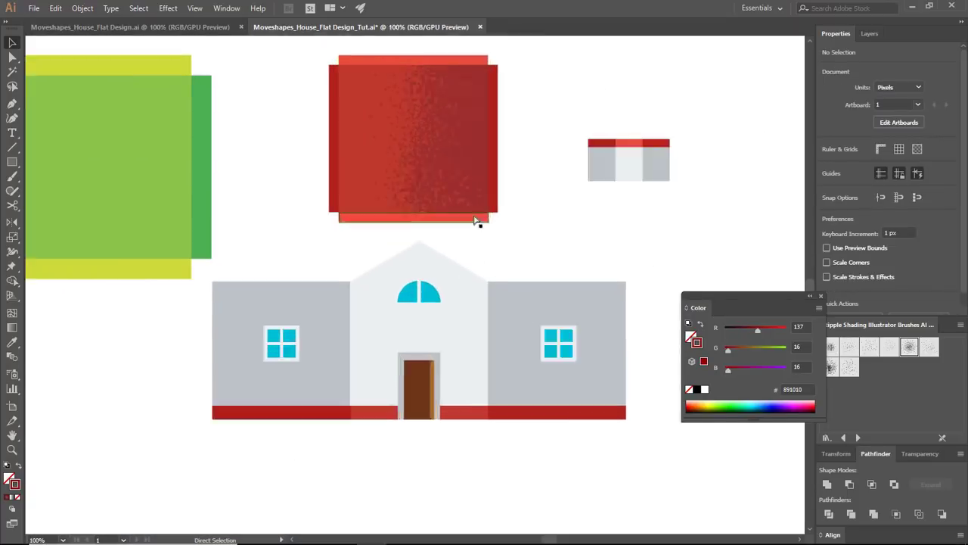
key(ctrl+equal)
double_click(456, 225)
double_click(430, 235)
double_click(430, 239)
click(434, 241)
key(shift+Left)
key(shift+Left)
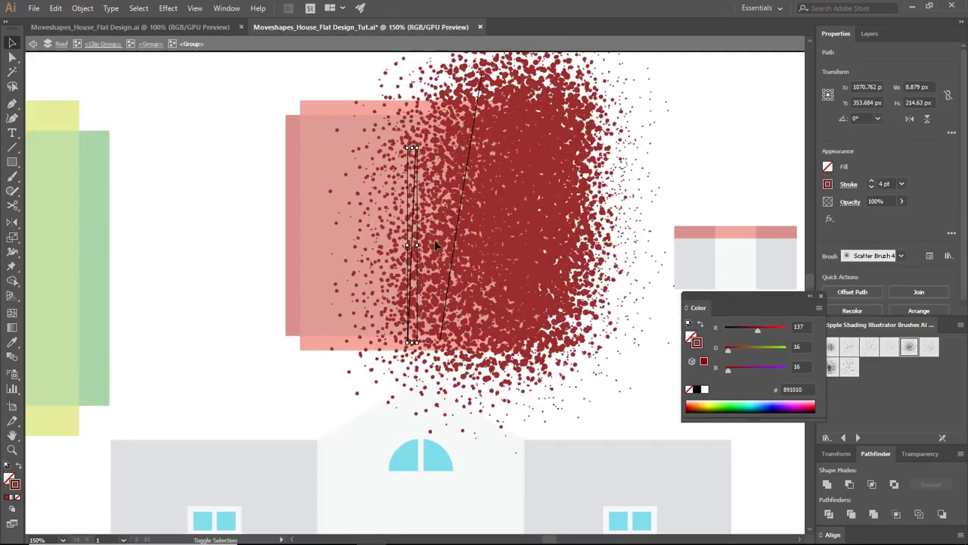
double_click(697, 164)
- Isolate the green centre square of the ground for editing
key(ctrl+minus)
key(ctrl+minus)
key(ctrl+minus)
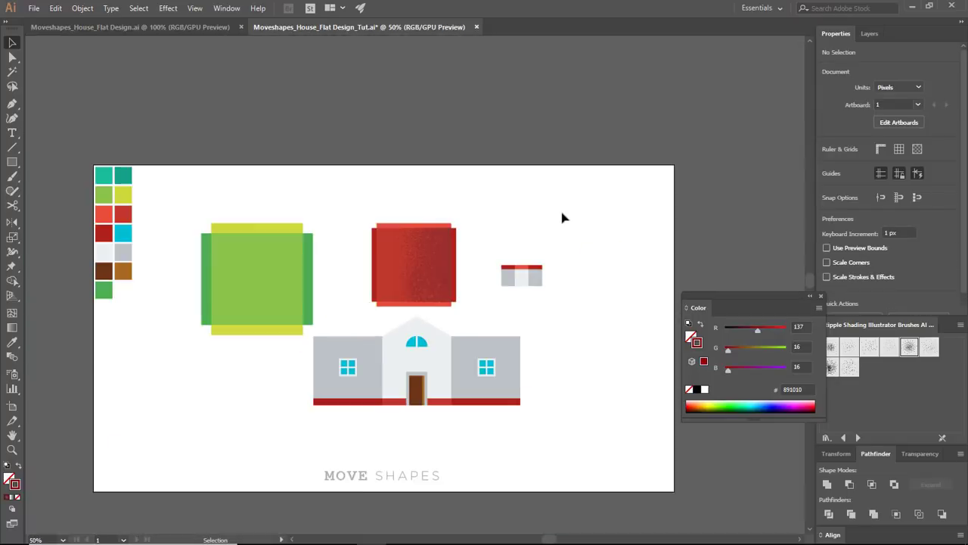
drag(566, 245, 620, 166)
key(ctrl+equal)
key(ctrl+equal)
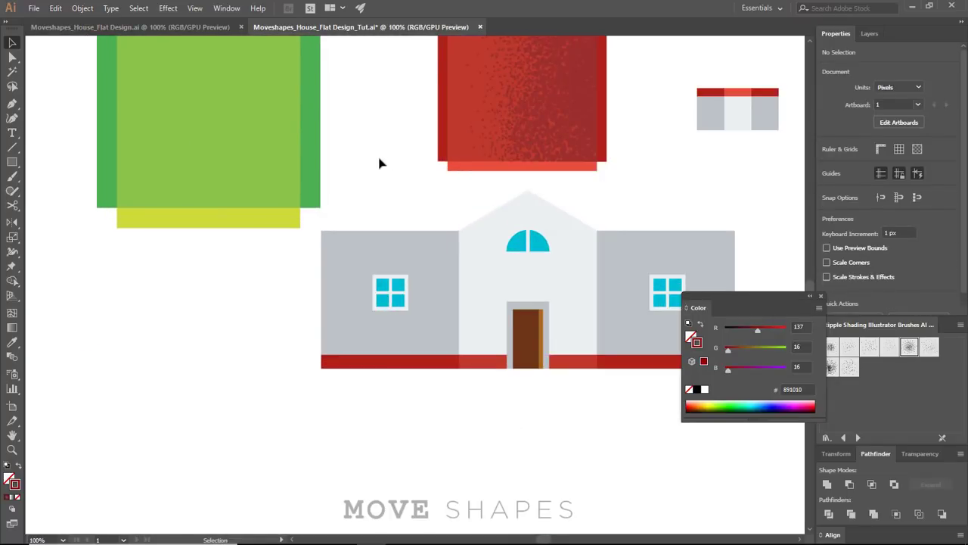
drag(344, 88, 542, 233)
double_click(418, 233)
key(ctrl+equal)
click(608, 225)
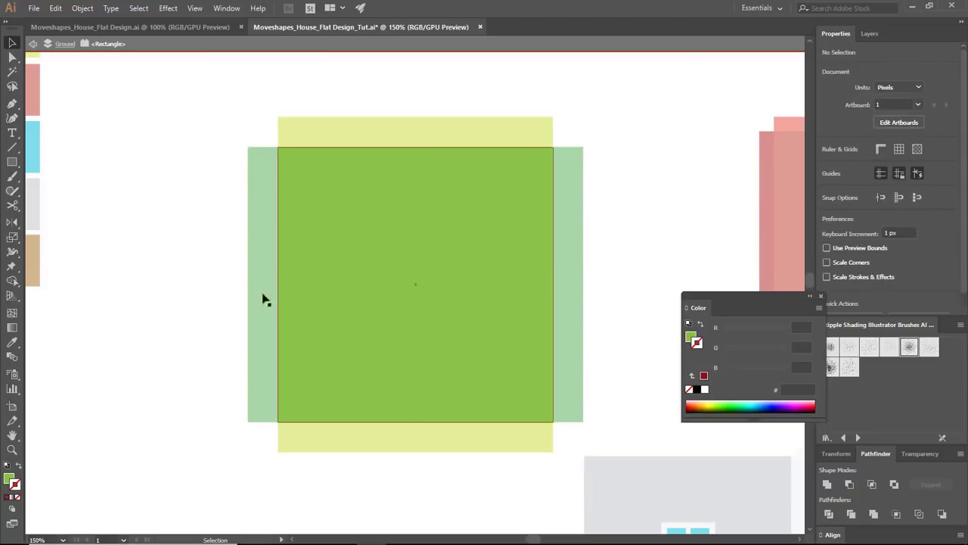
- Paint a rounded Scatter Brush 4 loop about 115 x 119 px in the ground square's centre and set its stroke weight to 4 pt
key(b)
mouse_move(443, 334)
mouse_down()
mouse_move(361, 250)
mouse_move(460, 316)
mouse_up()
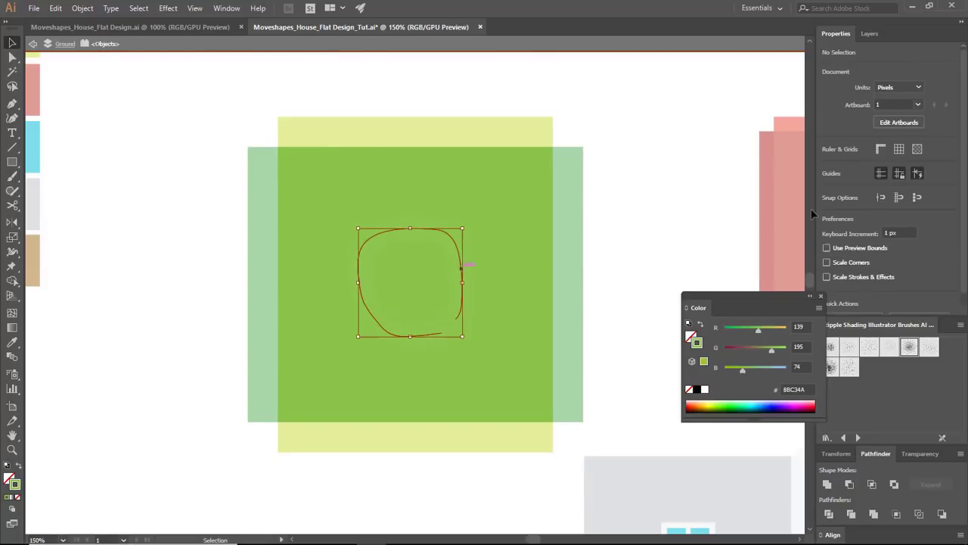
click(901, 184)
click(918, 265)
click(901, 184)
click(912, 275)
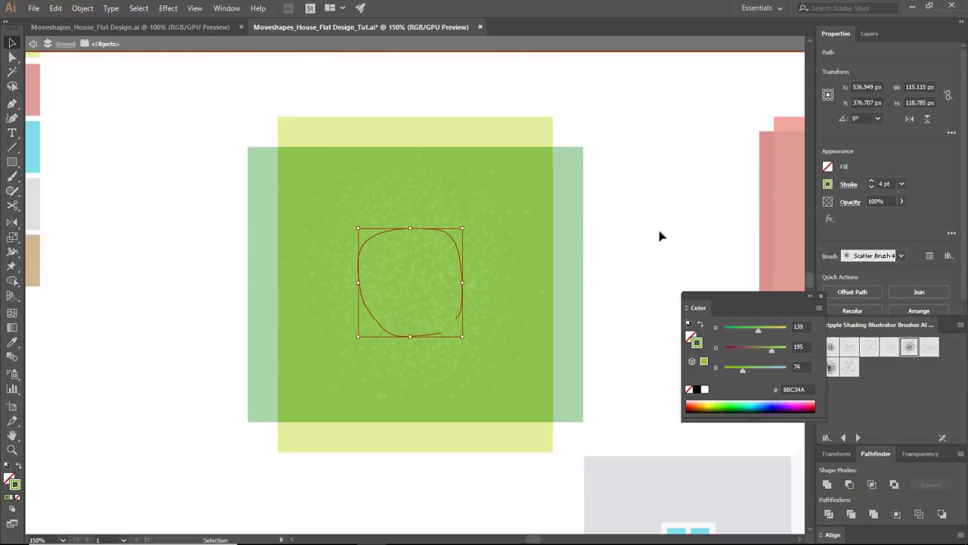
- Switch the ground loop to Scatter Brush 8 and enlarge it to about 151 x 155 px from its centre
click(833, 349)
drag(463, 229, 504, 198)
click(557, 278)
click(415, 243)
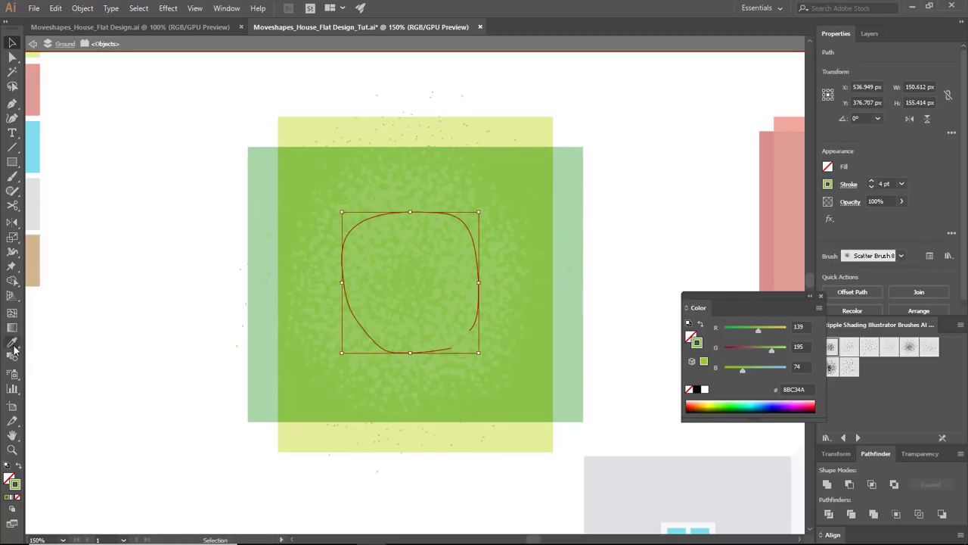
- Take the ground square's green 8BC34A as the base and set the stipple loop's stroke to the darker green 77AD32
click(526, 168)
double_click(9, 479)
click(353, 333)
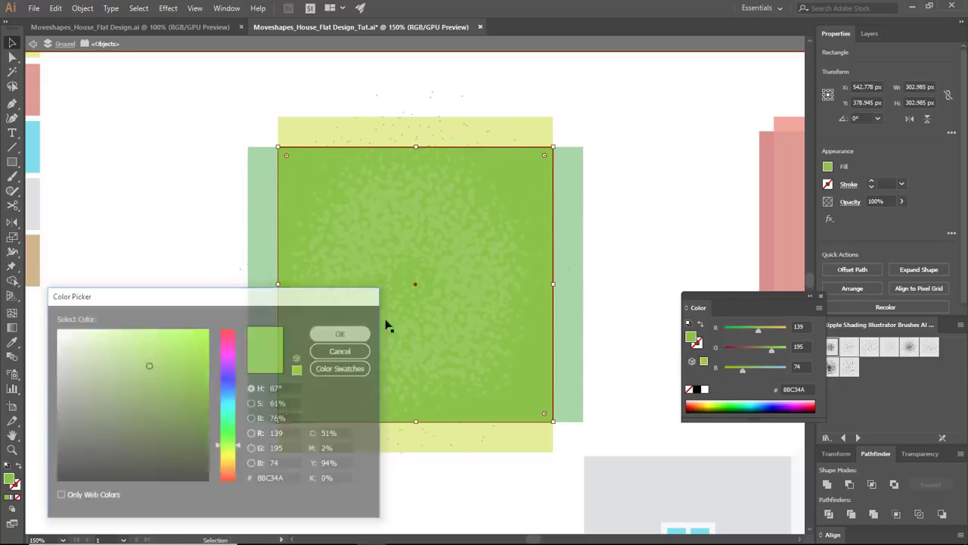
click(356, 327)
double_click(17, 484)
click(357, 336)
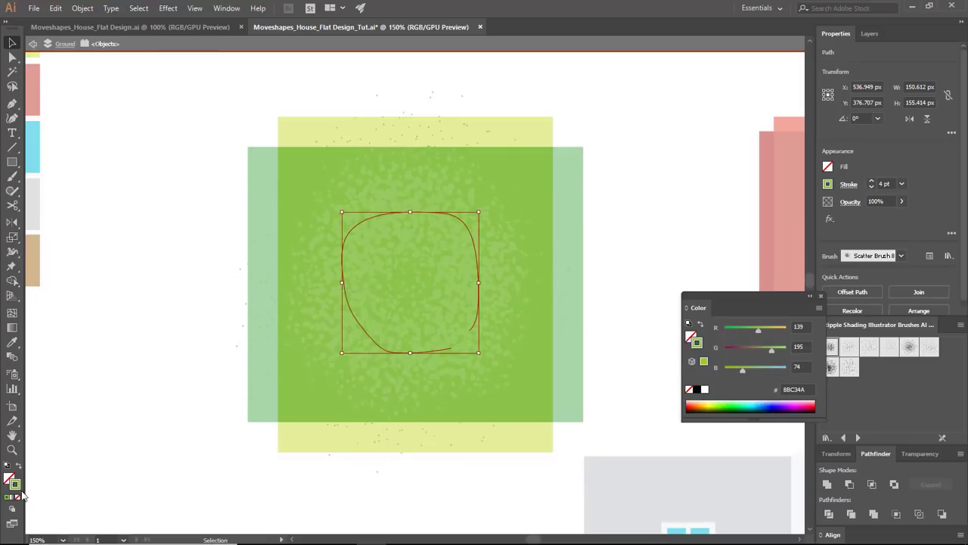
double_click(18, 488)
click(166, 378)
click(340, 335)
- Darken the ground stipple loop's stroke color further to 71A329
double_click(17, 485)
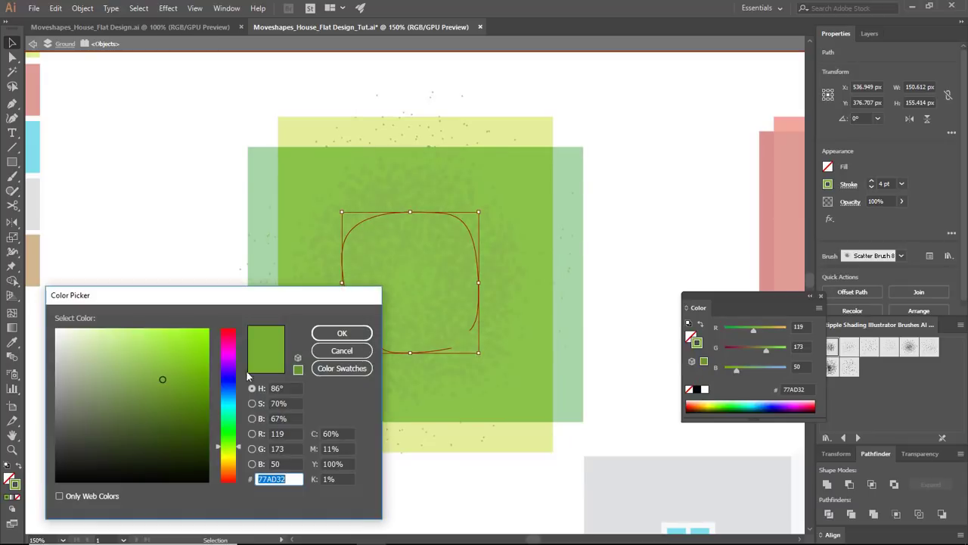
click(171, 383)
click(335, 335)
double_click(17, 484)
click(166, 390)
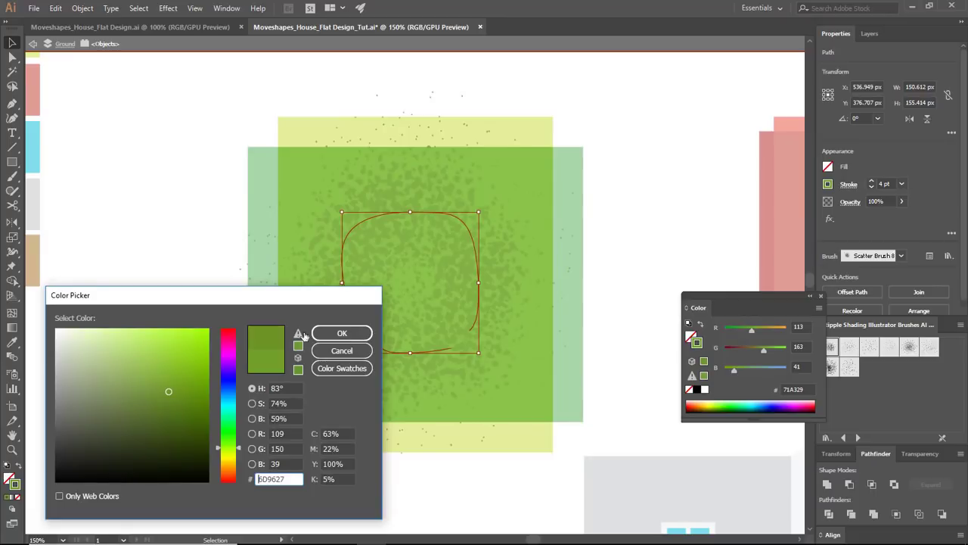
click(341, 333)
- Fill in the ground's stippling with more brush strokes, add Scatter Brush 3 specks around it, and set the stroke color to 80B524
click(12, 176)
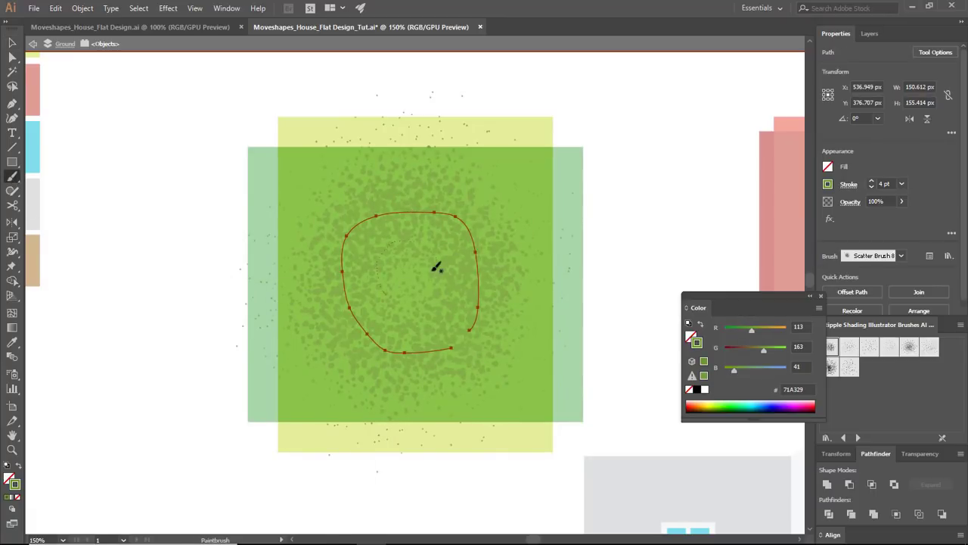
key(ctrl+shift+a)
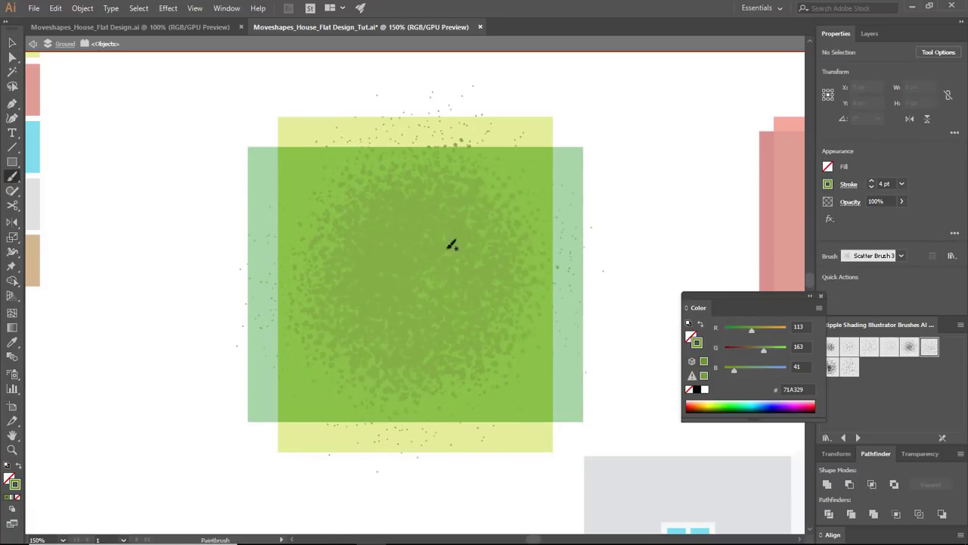
double_click(16, 484)
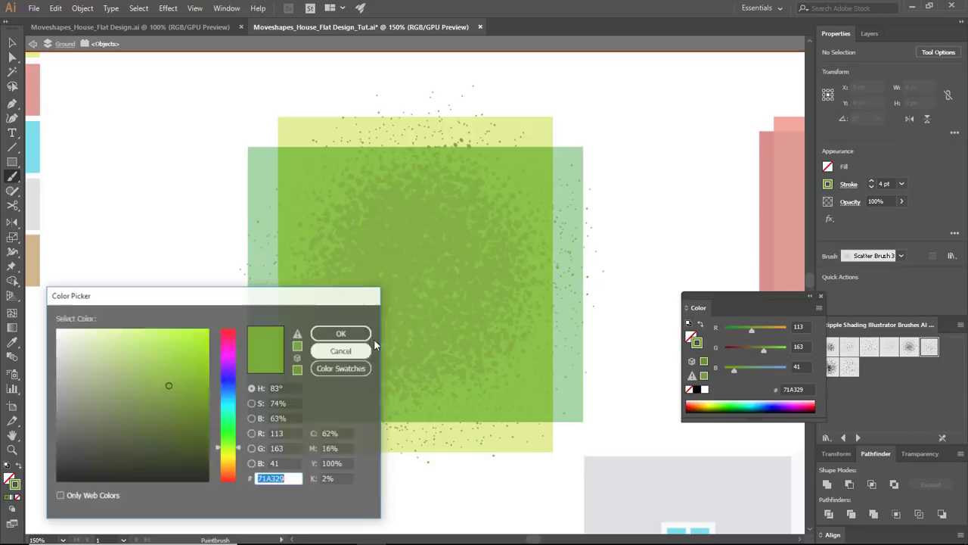
click(179, 318)
click(340, 333)
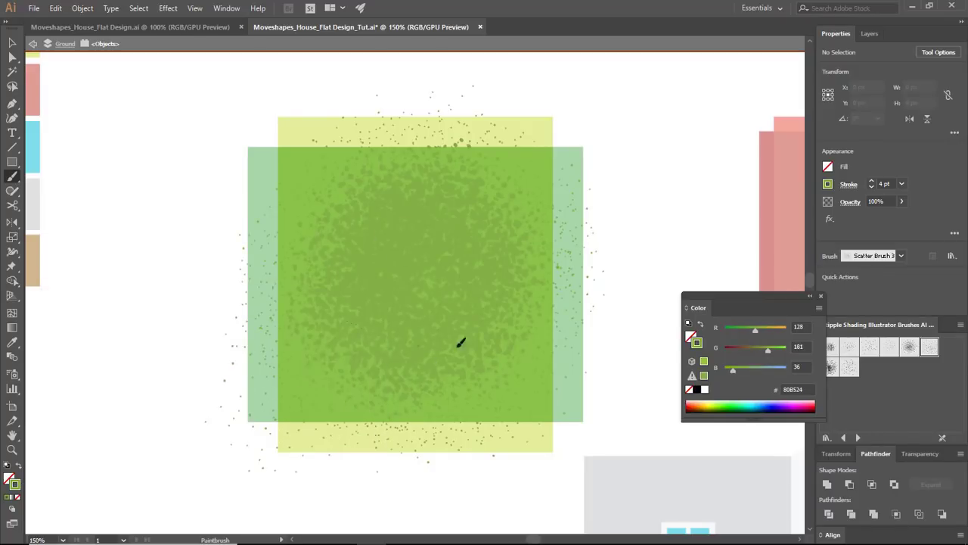
- Pick a brighter yellow-green stroke color and paint Scatter Brush 4 specks over the ground's stippling
double_click(15, 482)
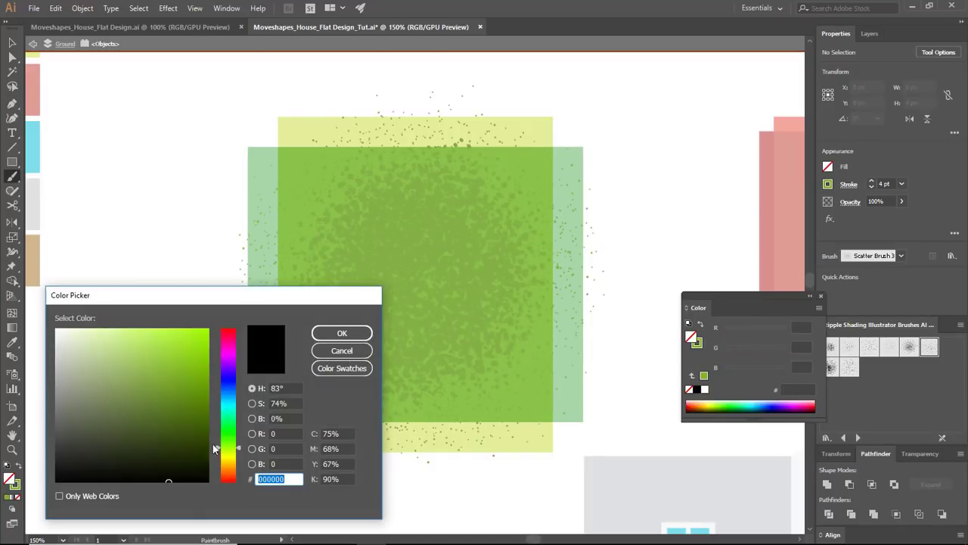
click(181, 371)
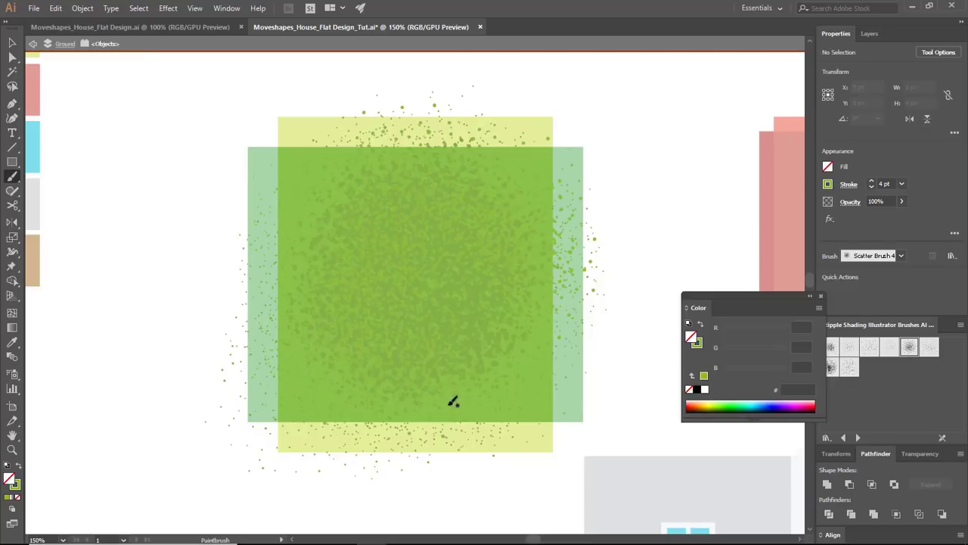
- Group all of the ground's stipple strokes, leaving out the green square
click(11, 43)
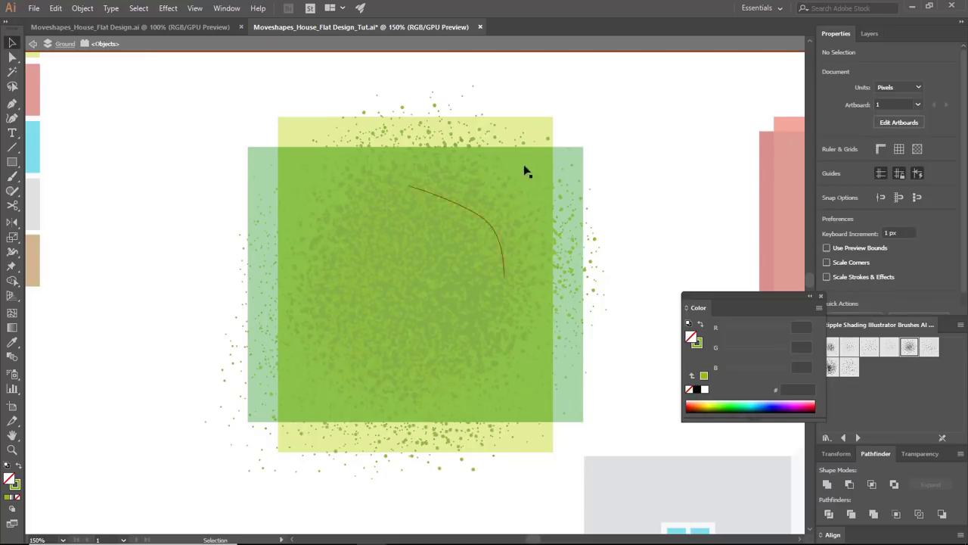
key(ctrl+a)
shift+click(544, 150)
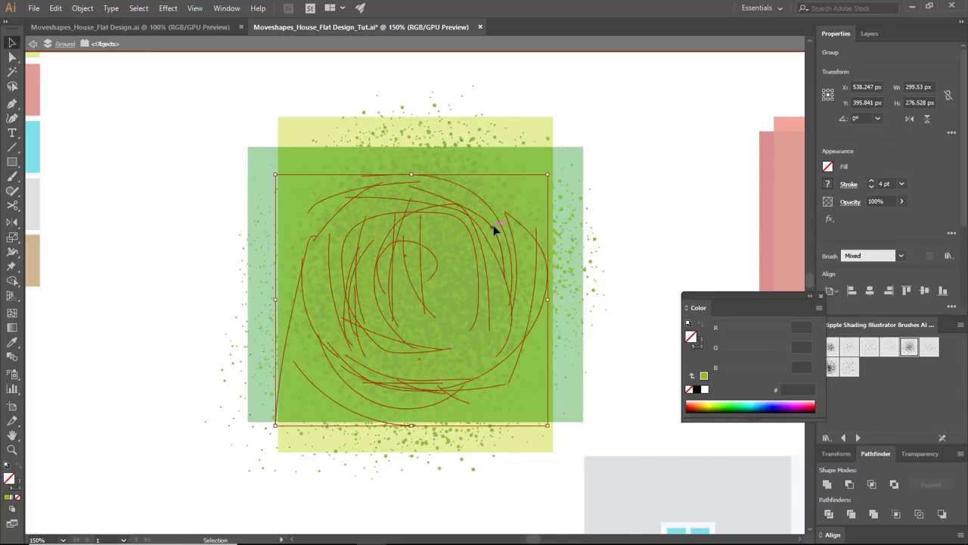
drag(495, 230, 662, 302)
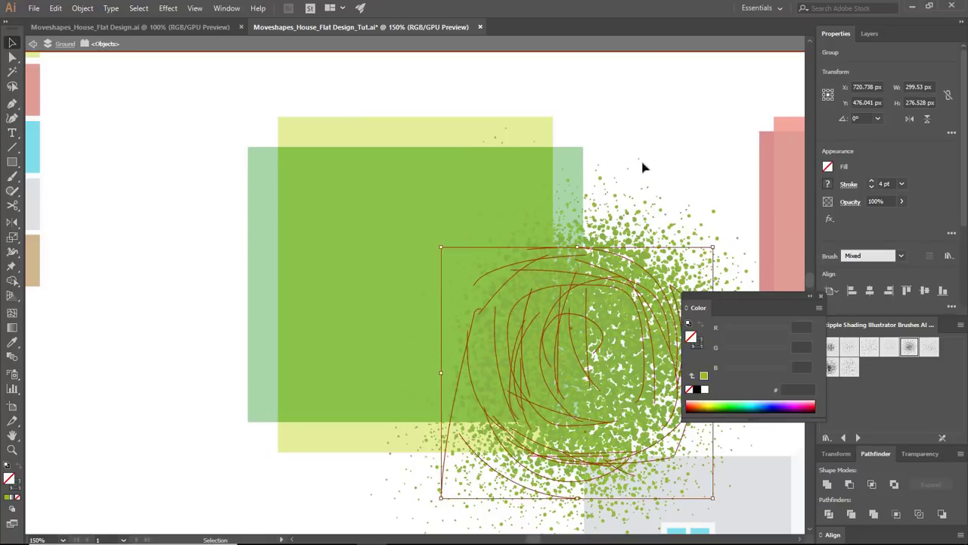
key(ctrl+z)
- Clip the ground's stippling to the green square and place a solid copy of the square behind it
click(546, 181)
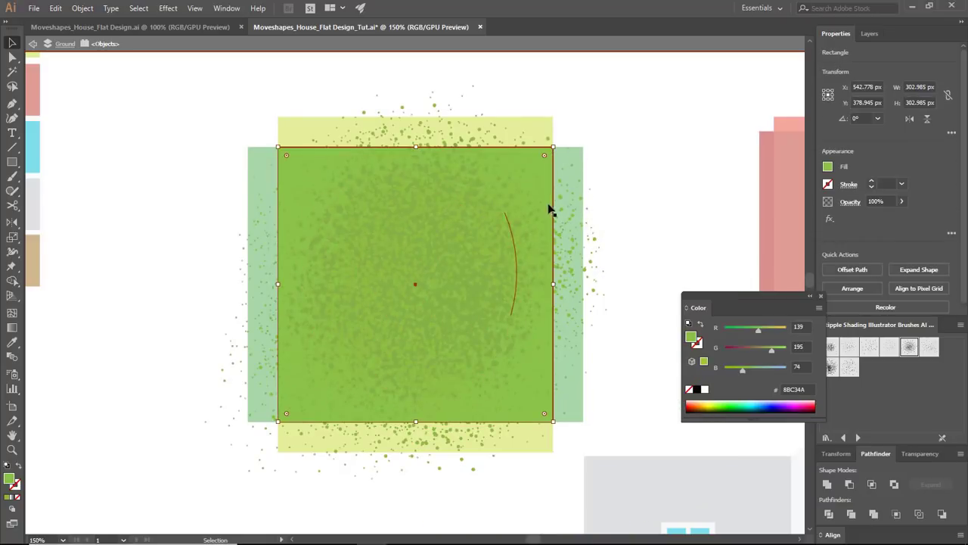
key(Right)
key(ctrl+shift+])
click(617, 201)
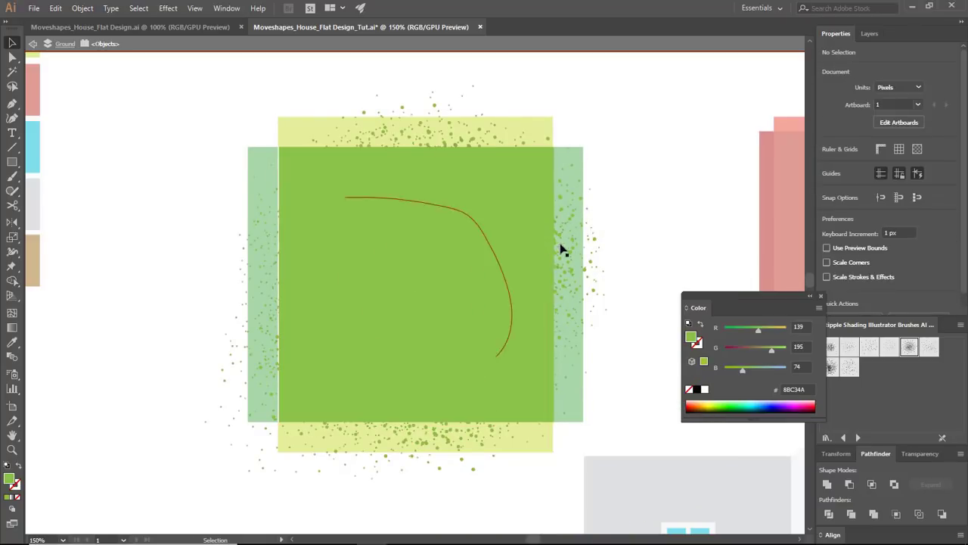
key(ctrl+a)
key(ctrl+7)
key(ctrl+b)
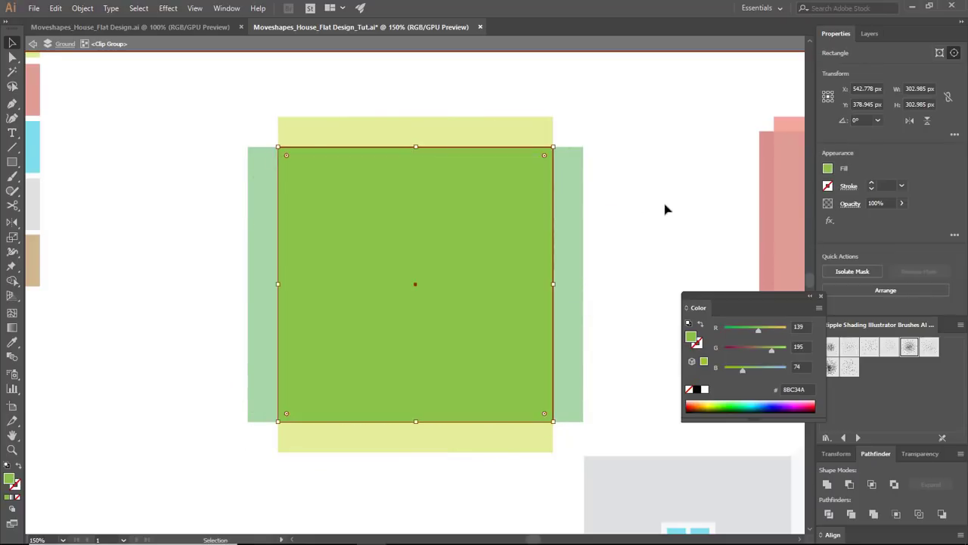
key(ctrl+shift+[)
double_click(663, 187)
- Enlarge the ground's stipple strokes inside the clip group so they reach closer to the square's edges
scroll(651, 189, down, 1)
double_click(443, 274)
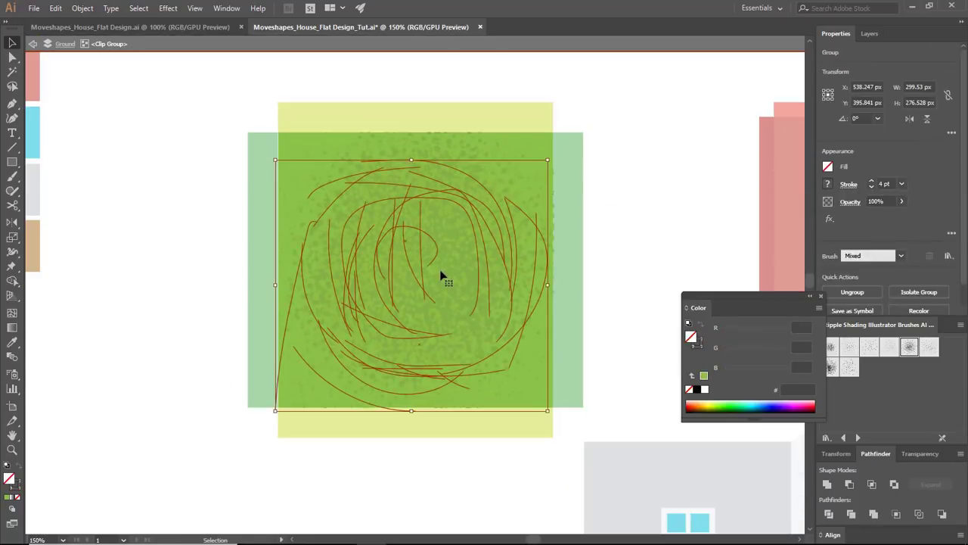
double_click(440, 276)
key(ctrl+a)
drag(549, 159, 575, 138)
double_click(655, 130)
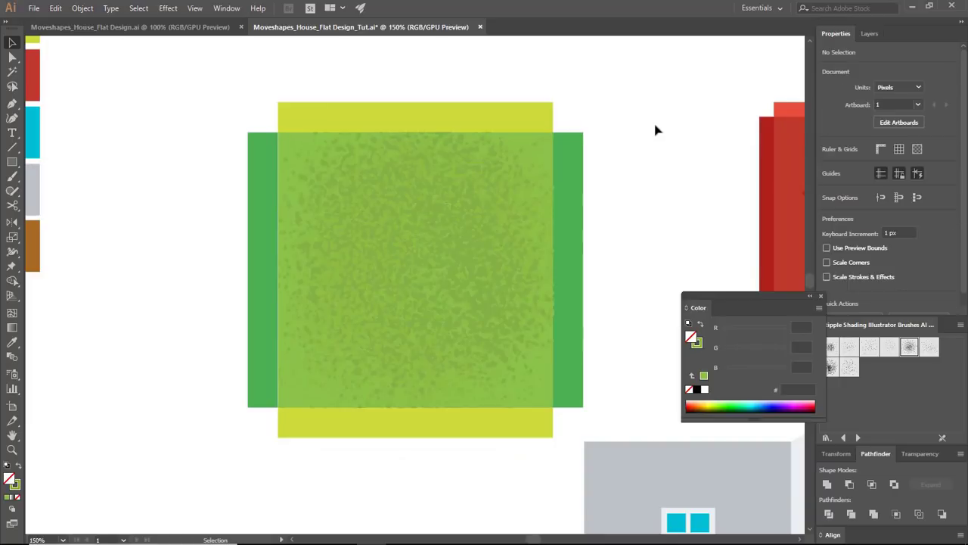
- Examine the shaded ground and roof across the whole artboard, and focus on the house's left wall
key(ctrl+minus)
key(ctrl+minus)
key(ctrl+minus)
drag(670, 239, 611, 127)
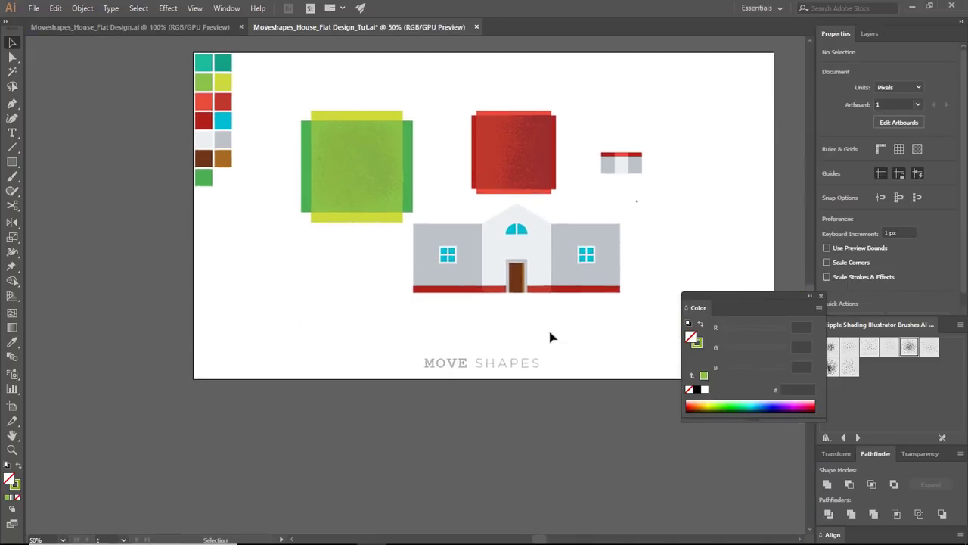
key(ctrl+plus)
key(ctrl+plus)
key(ctrl+plus)
drag(568, 382, 390, 512)
click(380, 239)
click(596, 179)
drag(484, 280, 540, 293)
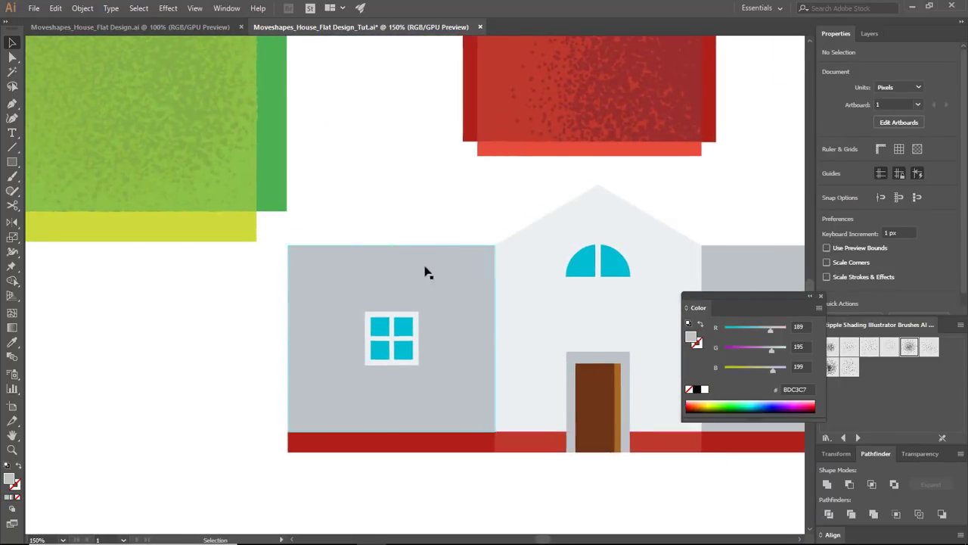
- Isolate the left wall and draw a horizontal Scatter Brush 8 stroke about 307 px long near its upper edge at 4 pt
double_click(441, 296)
click(428, 295)
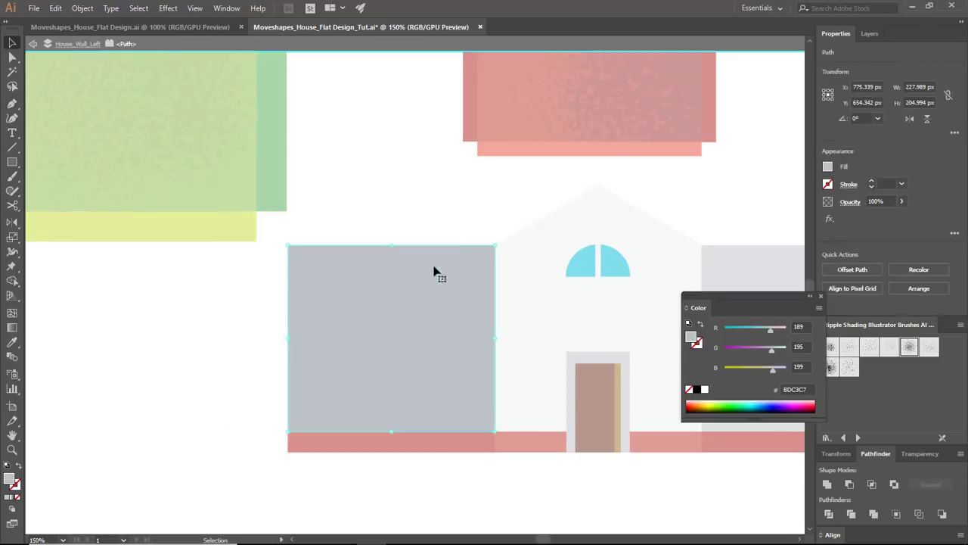
click(384, 215)
click(13, 176)
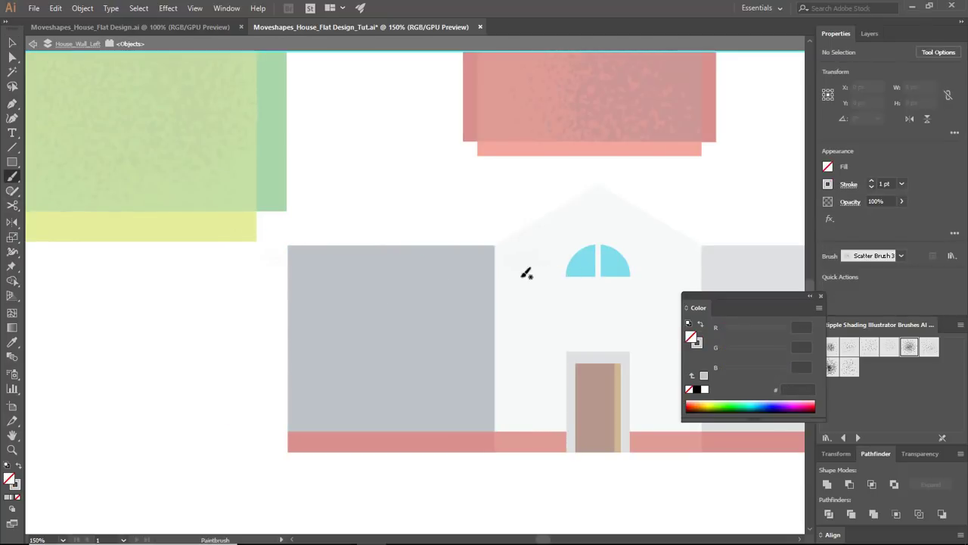
key(v)
click(527, 259)
click(902, 184)
click(909, 277)
click(833, 346)
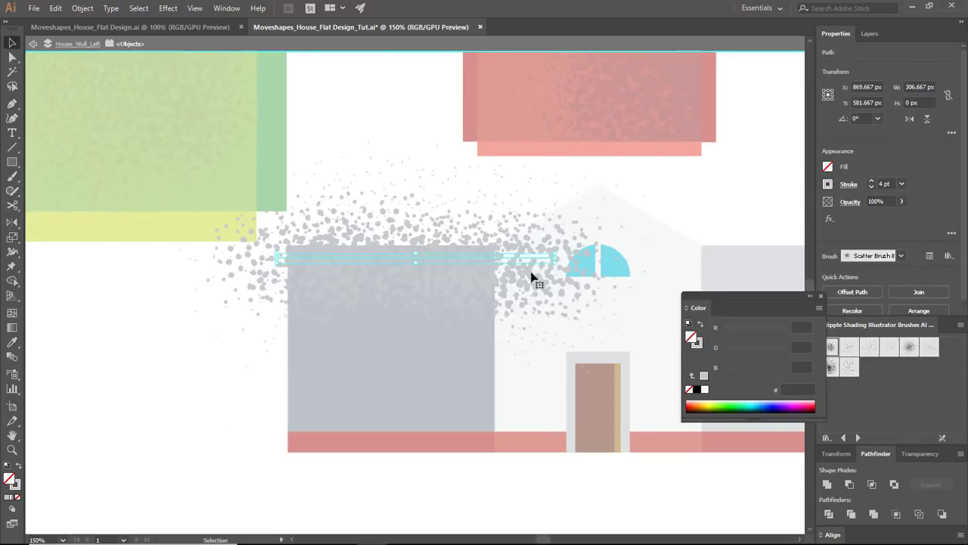
- Set the left wall stipple stroke's color to ADB1B2, and darken it further to 9FA0A0
double_click(22, 487)
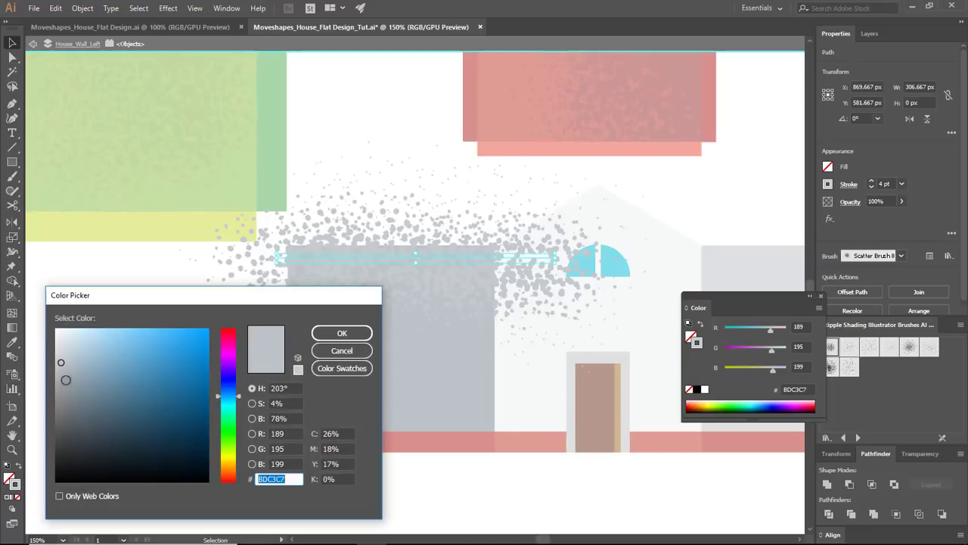
text(ADB1B2)
click(344, 333)
double_click(17, 483)
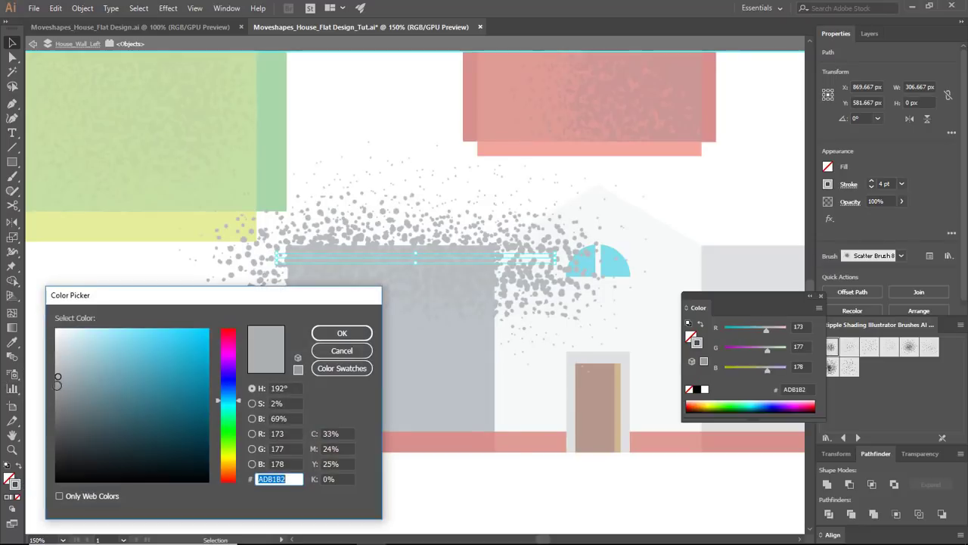
text(9FA0A0)
click(341, 332)
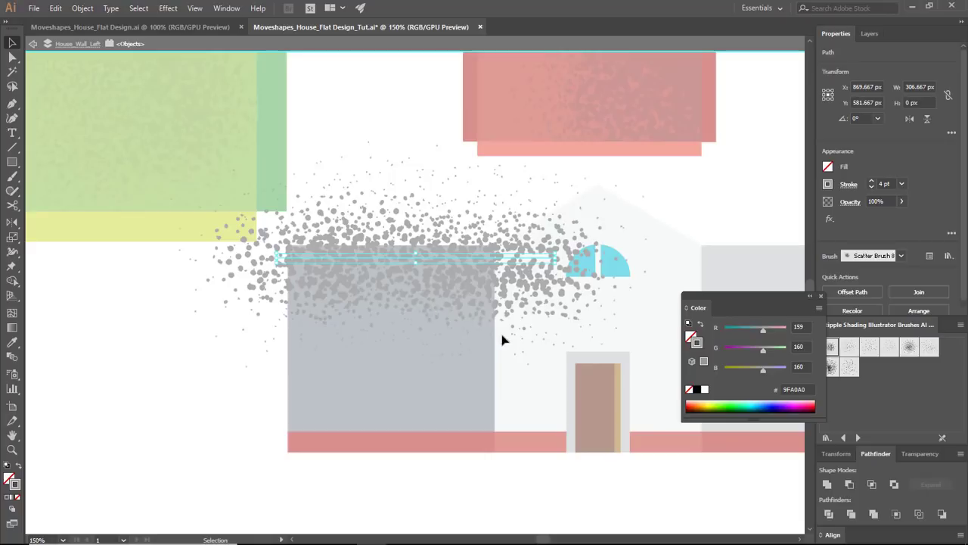
- Lower the stipple stroke and fill the left wall's upper part with more Scatter Brush 8 and Scatter Brush 4 strokes
drag(445, 250, 445, 286)
click(669, 206)
click(13, 176)
mouse_move(302, 265)
mouse_down()
mouse_move(530, 262)
mouse_move(295, 242)
mouse_up()
drag(295, 242, 442, 272)
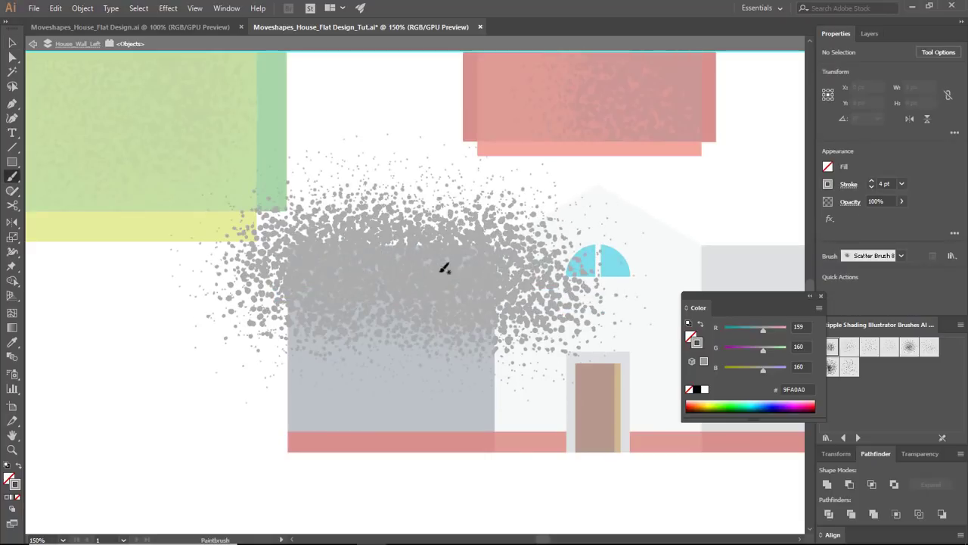
click(914, 350)
drag(299, 310, 484, 318)
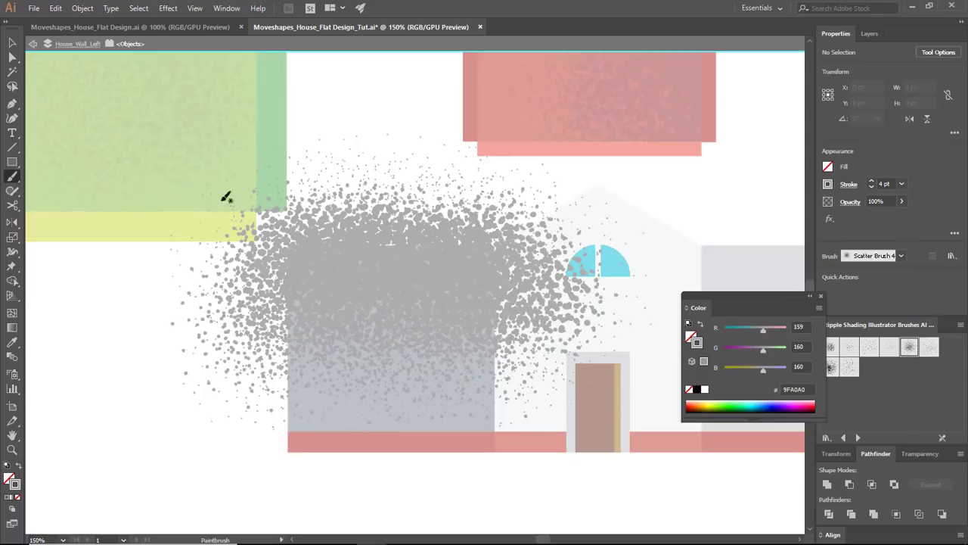
- Group the left wall's stipple strokes, leaving out the wall rectangle
click(13, 43)
click(454, 253)
key(ctrl+a)
shift+click(318, 432)
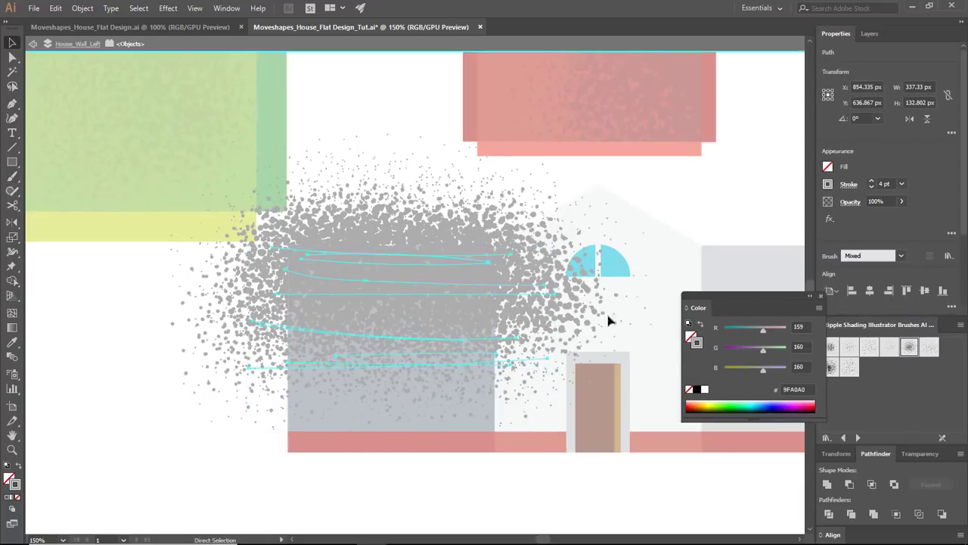
click(494, 430)
key(ctrl+a)
- Clip the gray stippling to the left wall's shape and place a solid copy of the wall behind it
click(491, 431)
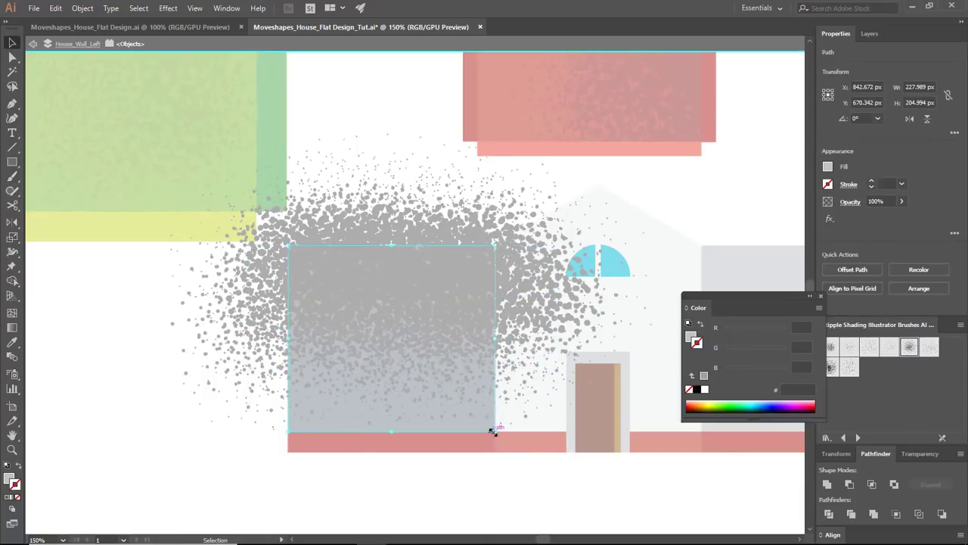
key(ctrl+])
key(ctrl+a)
right_click(458, 272)
click(494, 376)
click(520, 425)
key(ctrl+f)
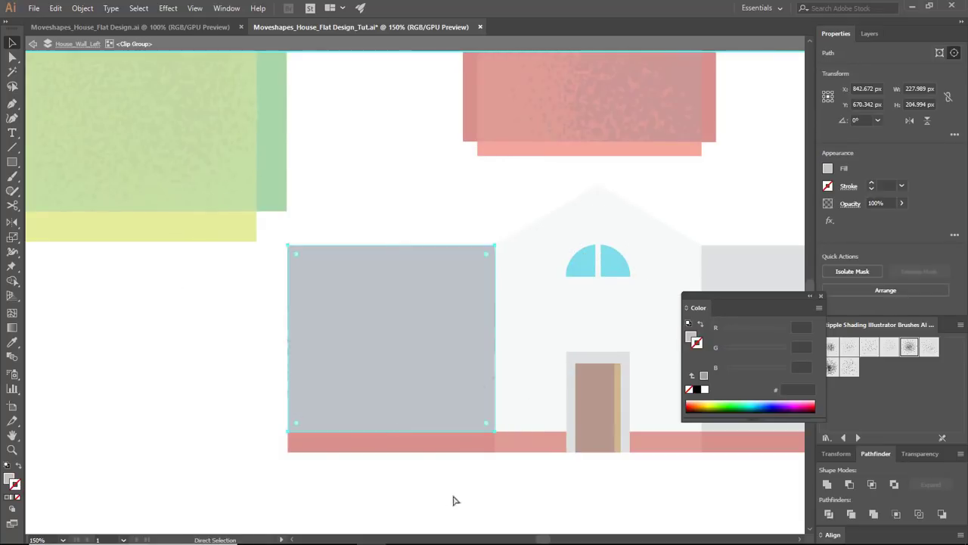
key(ctrl+shift+[)
double_click(530, 487)
- Move the left wall's stippling up about 20 px inside its clip group and add 1 pt Scatter Brush 3 specks
key(ctrl+minus)
key(ctrl+minus)
key(ctrl+minus)
key(ctrl+equal)
key(ctrl+equal)
key(ctrl+equal)
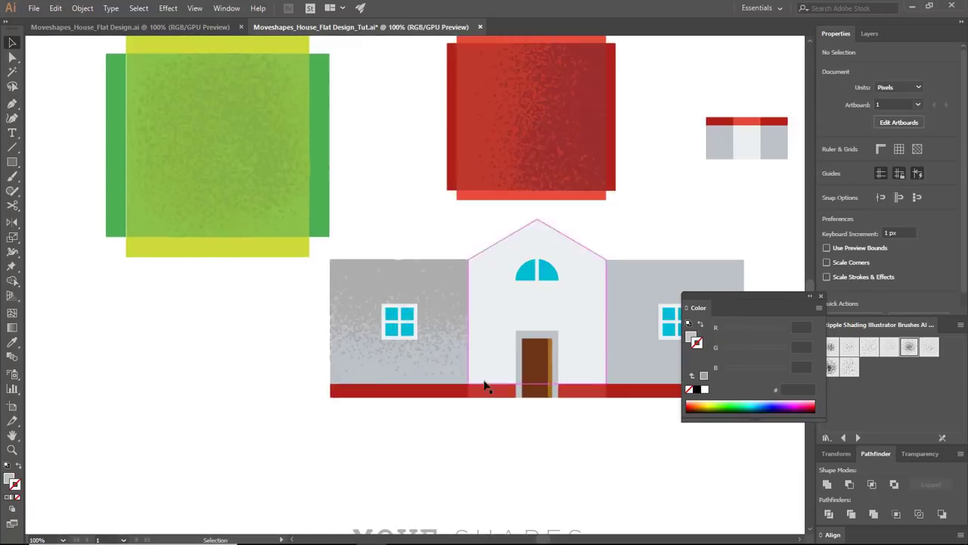
drag(486, 511, 302, 520)
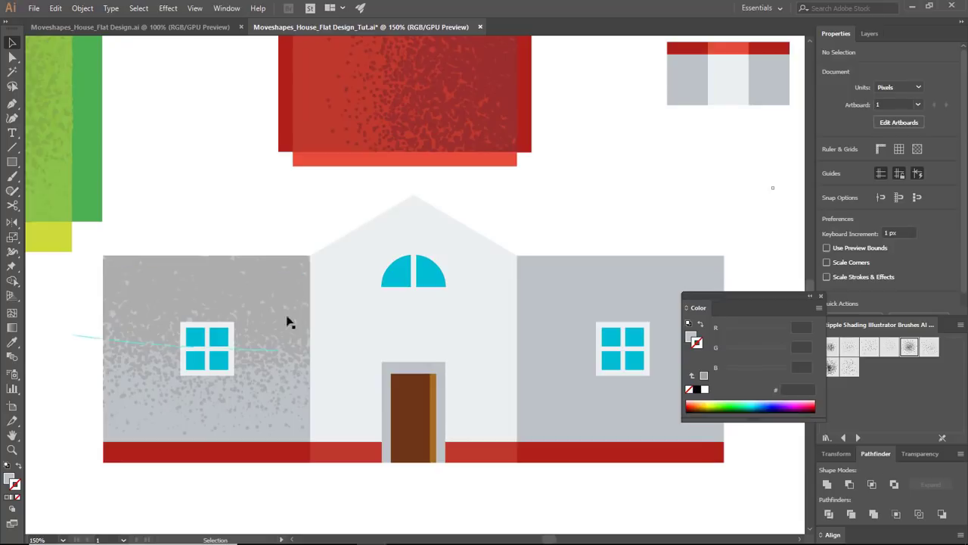
double_click(266, 325)
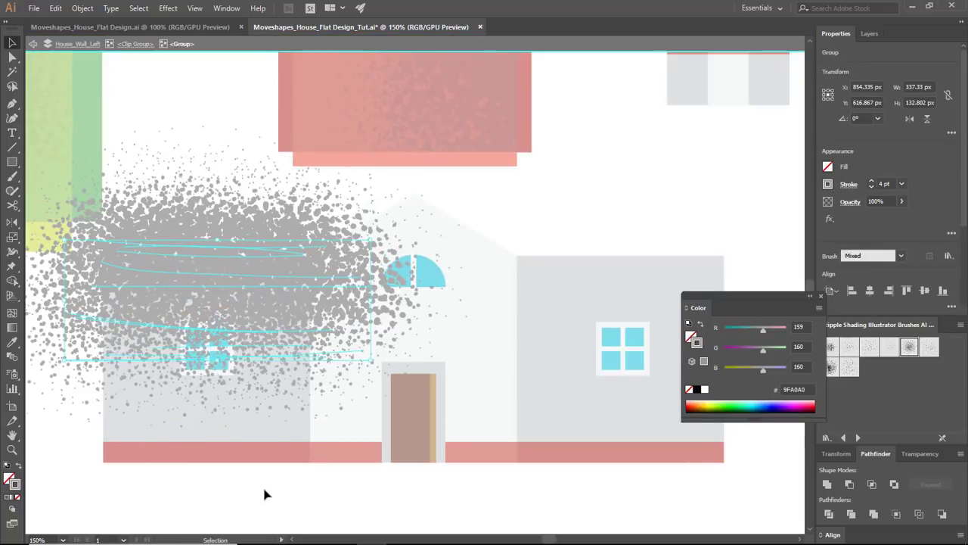
click(275, 493)
click(12, 176)
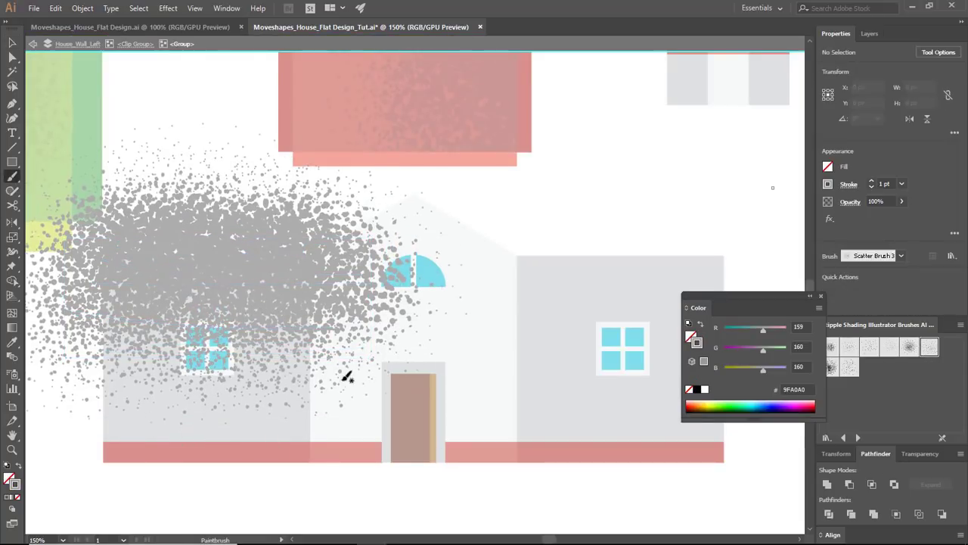
click(12, 43)
double_click(456, 495)
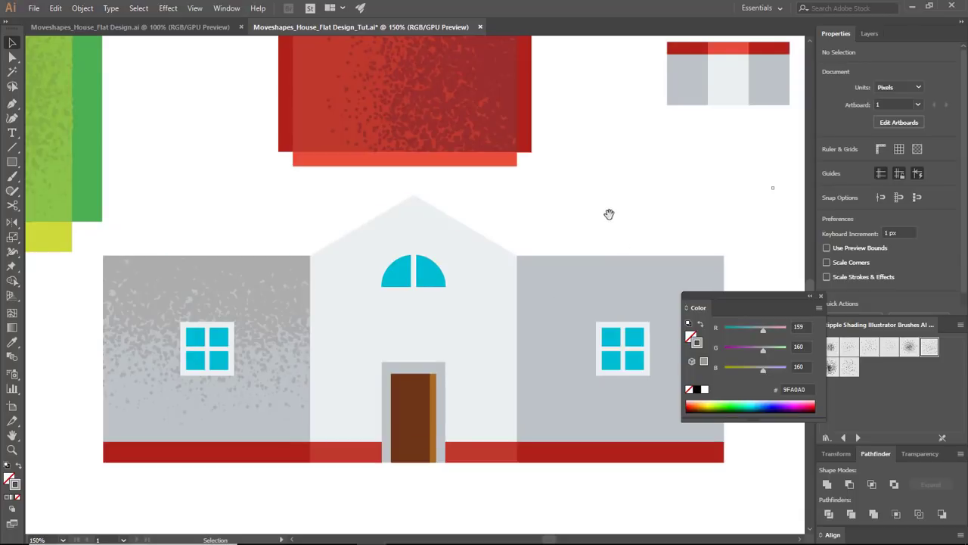
- Copy the left wall's stipple group into the isolated right wall and position it over that wall's upper part
drag(609, 214, 575, 235)
click(214, 329)
double_click(193, 320)
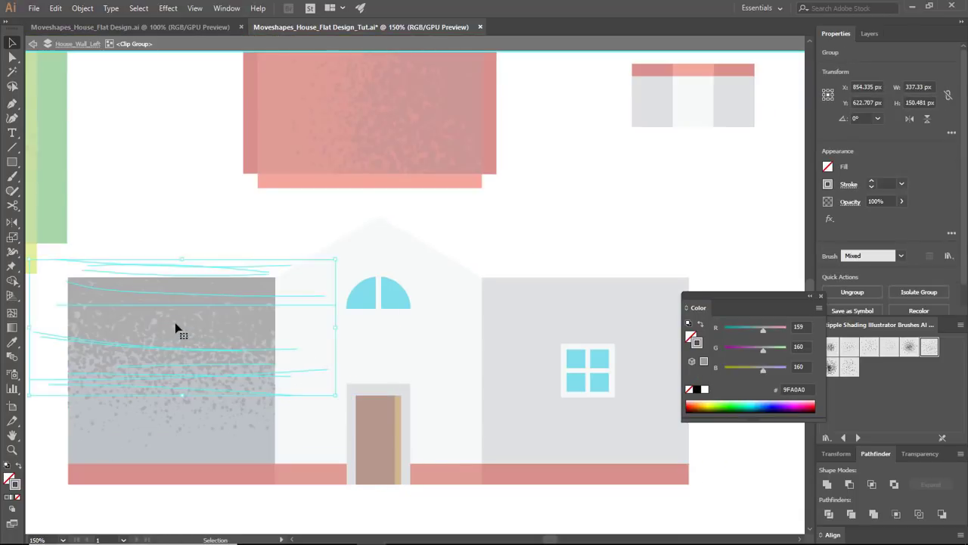
double_click(177, 326)
double_click(542, 209)
double_click(569, 312)
drag(671, 242, 551, 222)
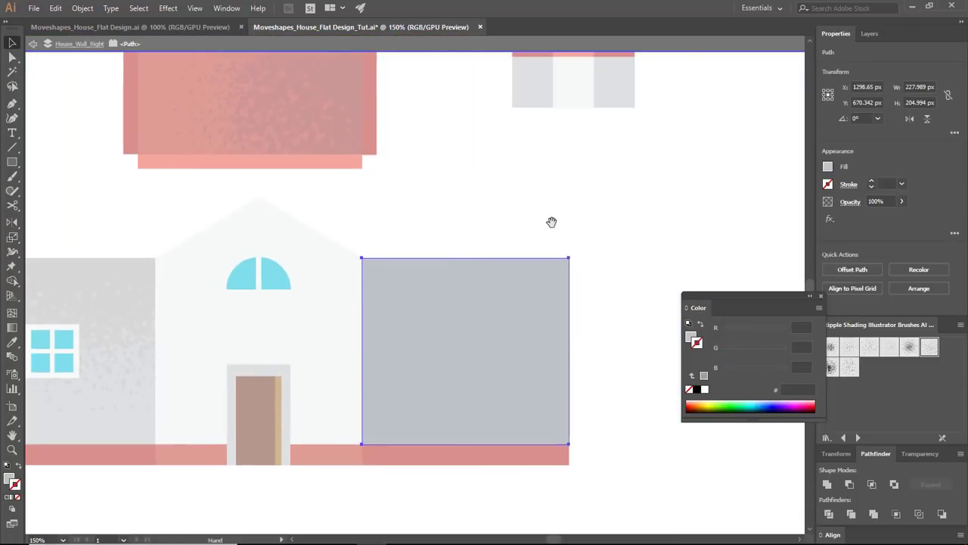
key(ctrl+shift+a)
key(ctrl+v)
drag(437, 303, 522, 311)
drag(536, 313, 523, 309)
- Clip the copied stippling to the right wall's shape and place a solid copy of the wall behind it
click(669, 257)
click(557, 441)
key(ctrl+])
drag(683, 181, 514, 340)
right_click(520, 292)
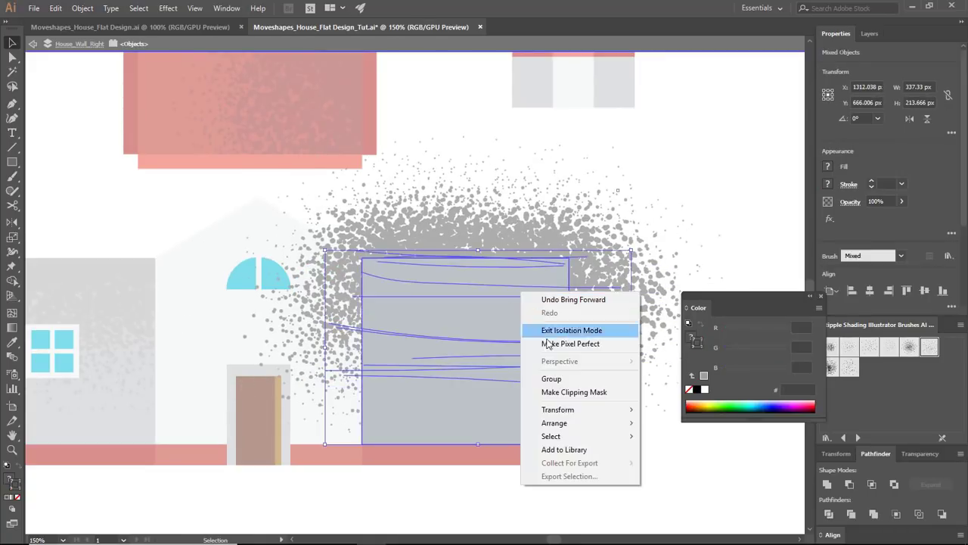
click(564, 392)
click(618, 191)
key(ctrl+f)
key(ctrl+shift+[)
double_click(634, 420)
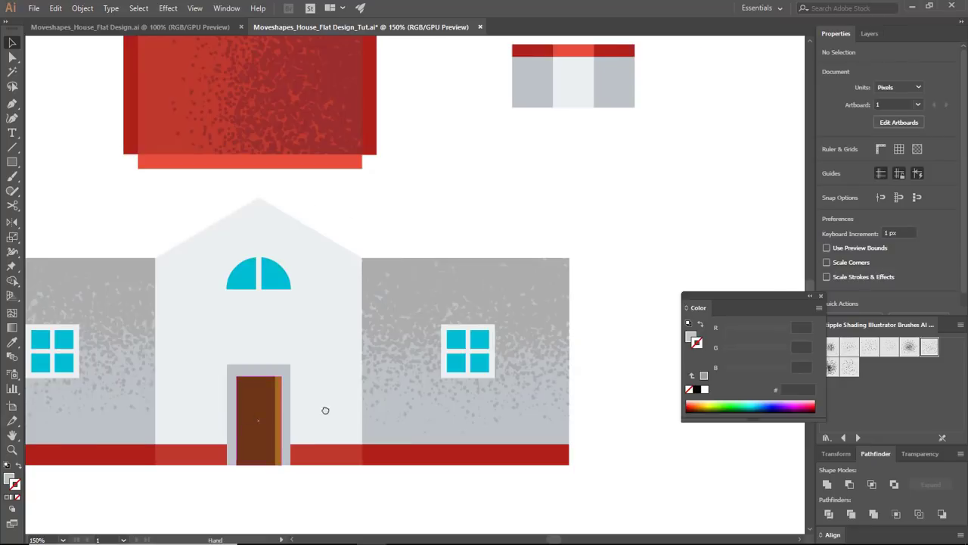
- Copy the right wall's stipple group into the isolated front wall
drag(326, 410, 476, 410)
click(471, 268)
double_click(458, 272)
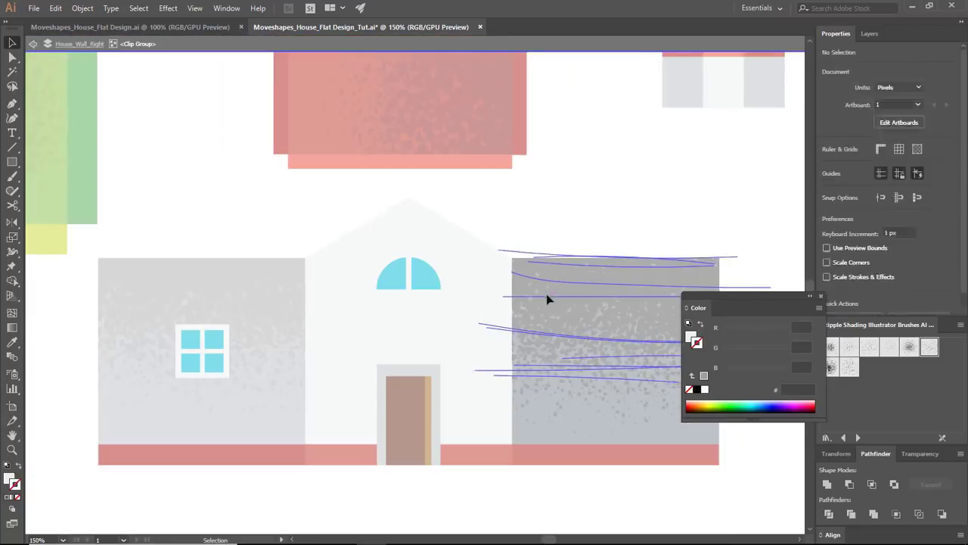
click(546, 299)
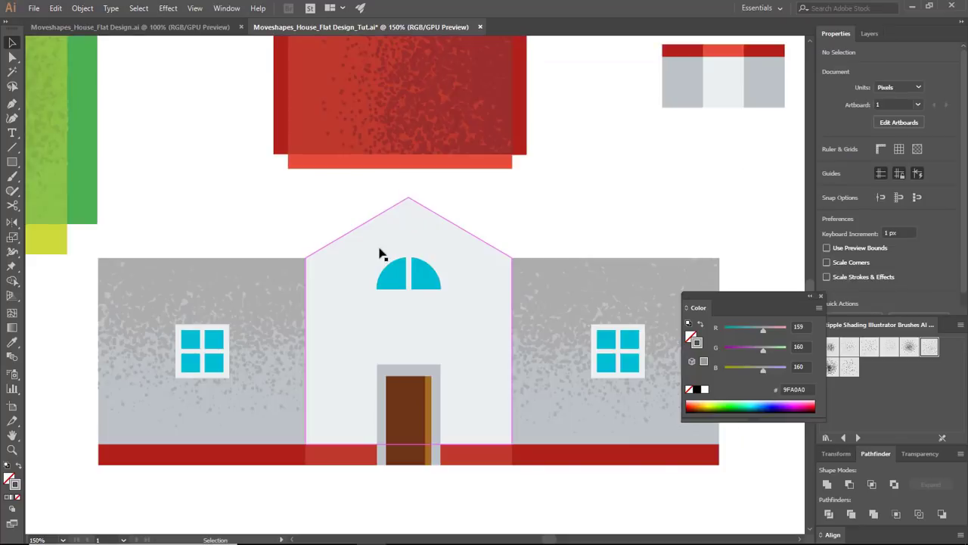
double_click(381, 258)
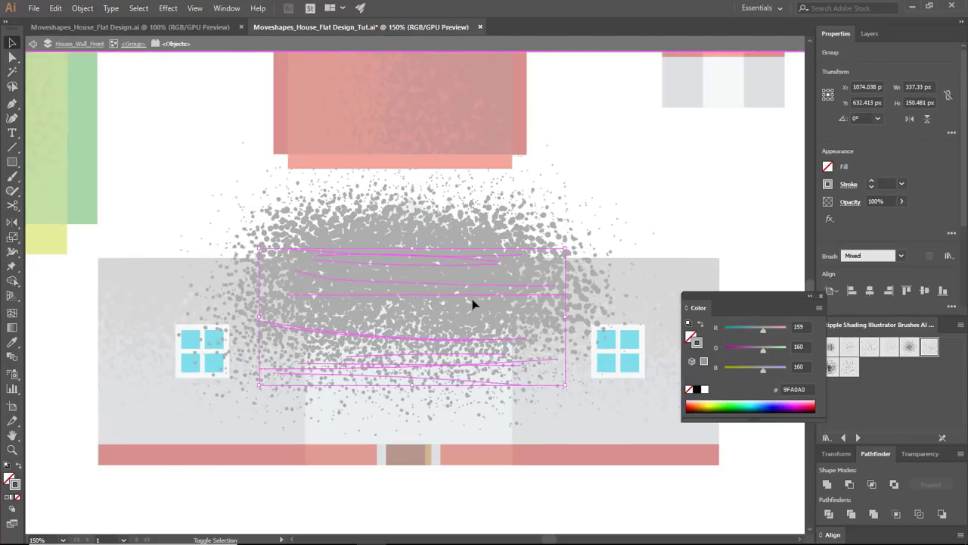
- Move the front wall's stipple group up about 28 px and recolour its stroke to B4B5B5
key(shift+Up)
key(shift+Up)
key(shift+Up)
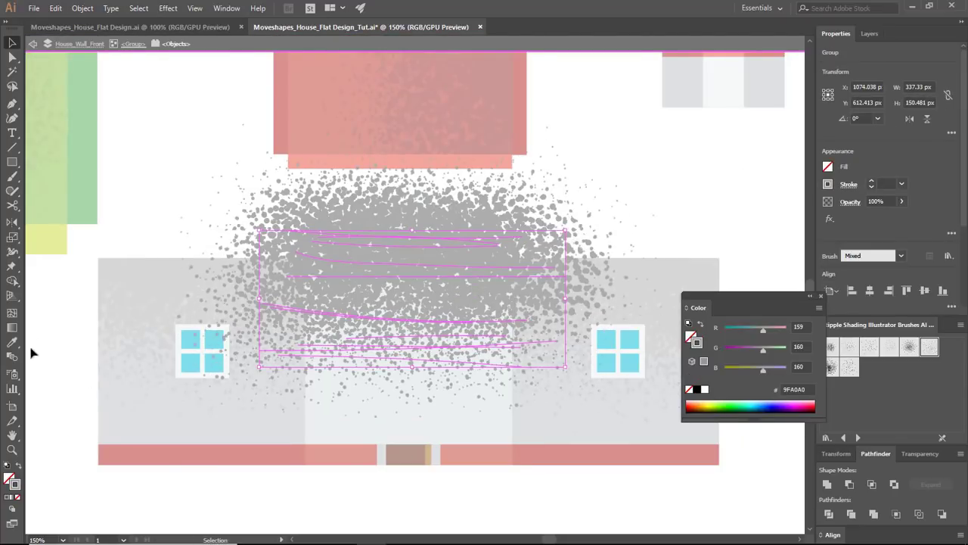
key(Down)
key(Down)
double_click(18, 484)
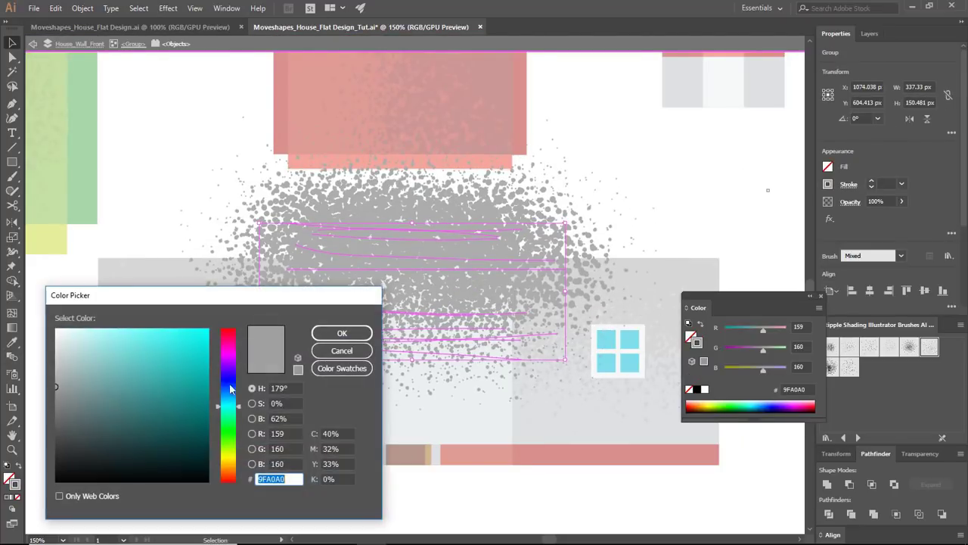
click(58, 371)
click(342, 333)
double_click(623, 214)
- Isolate the front wall's group and bring the wall shape in front of the stippling
click(488, 425)
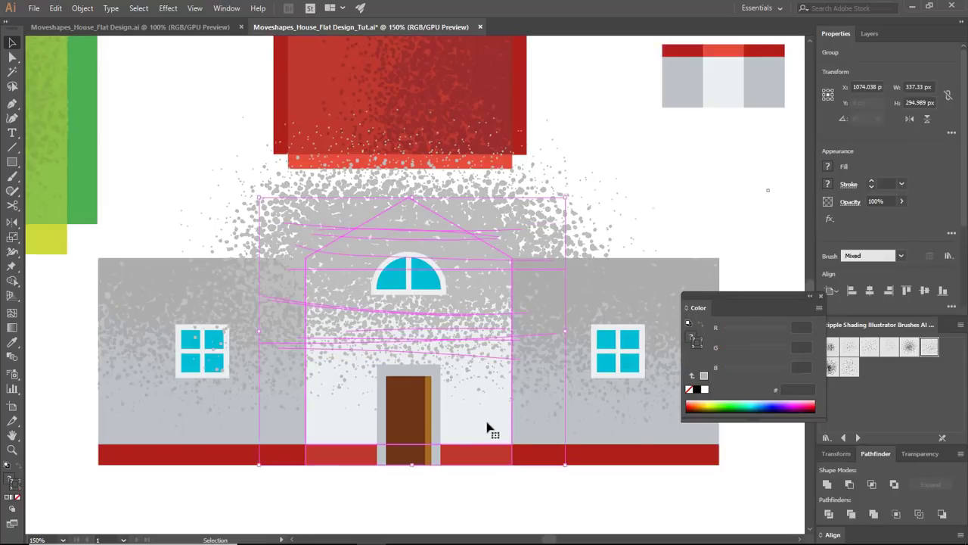
double_click(484, 430)
key(ctrl+])
right_click(536, 253)
click(657, 227)
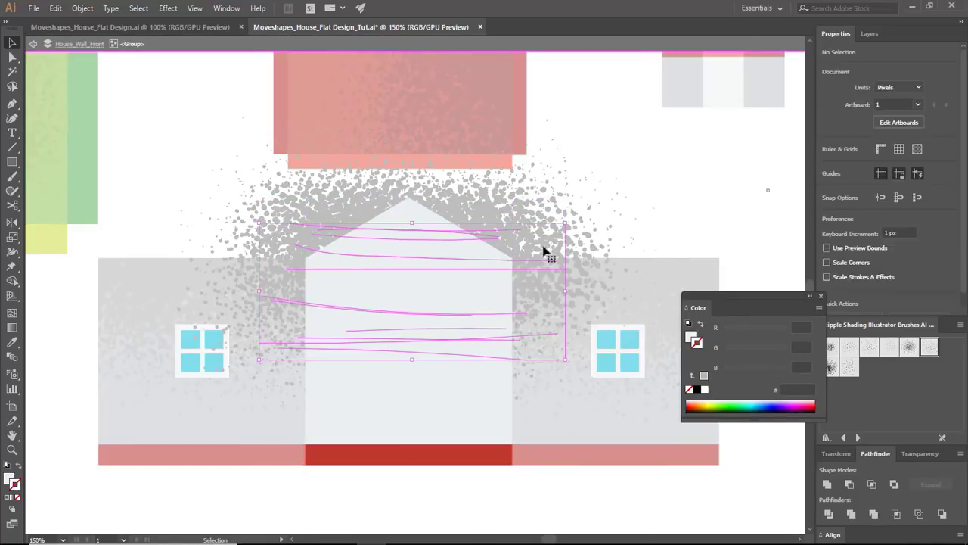
- Clip the stippling to the front wall's shape and place a solid copy of the wall behind it
click(545, 249)
shift+click(464, 396)
right_click(463, 395)
click(516, 303)
click(677, 195)
key(ctrl+b)
click(600, 226)
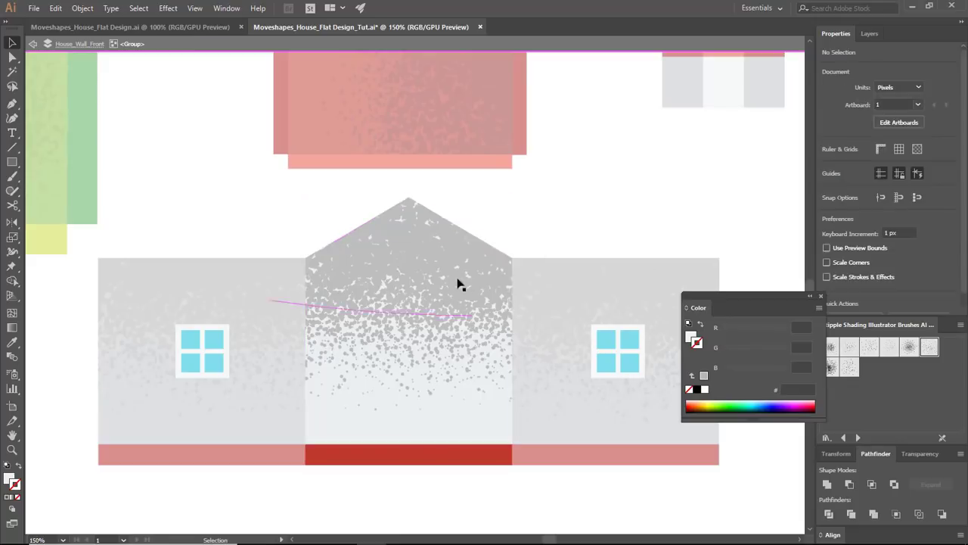
- Lighten the front wall's clipped stippling by setting its stroke colour to C4C4C4
double_click(448, 286)
double_click(14, 482)
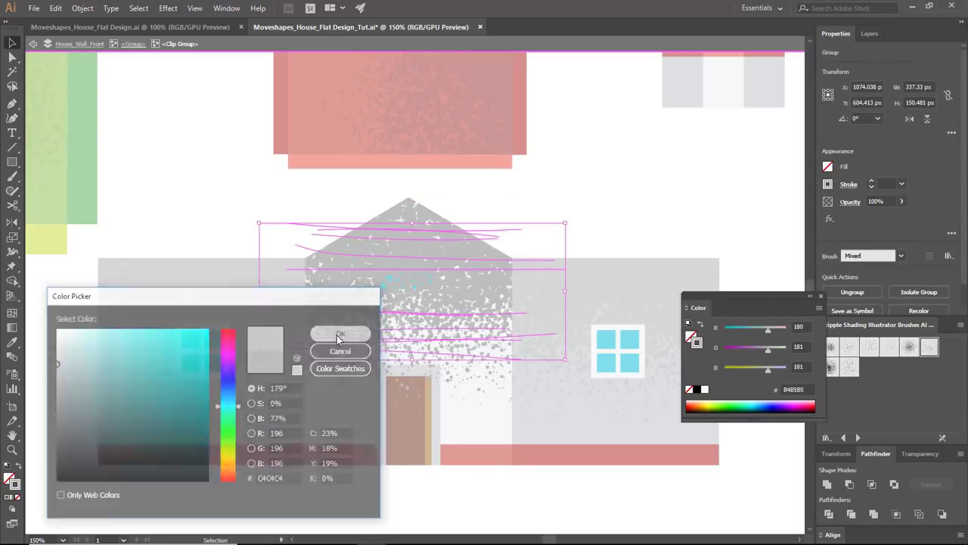
click(337, 335)
double_click(622, 187)
key(ctrl+minus)
key(ctrl+minus)
key(ctrl+minus)
key(ctrl+minus)
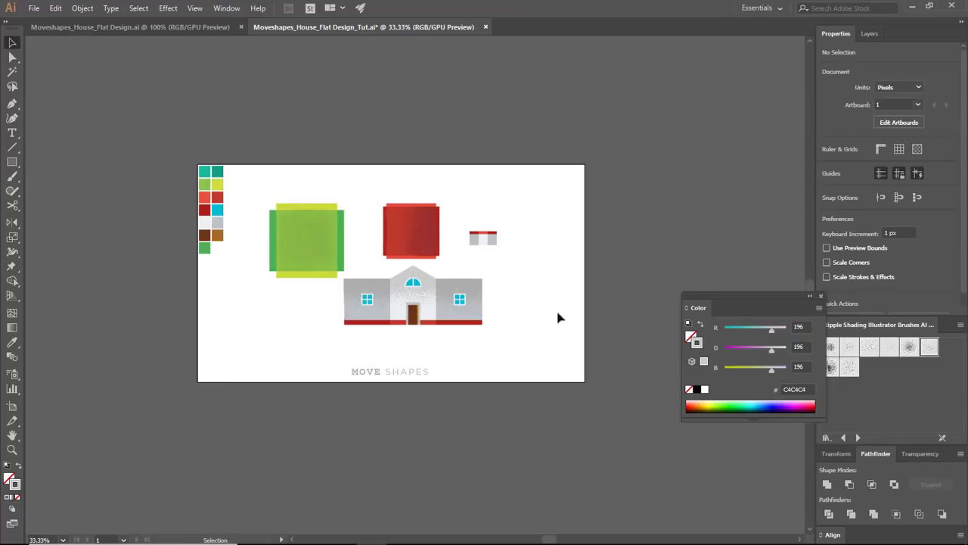
key(ctrl+equal)
key(ctrl+equal)
key(ctrl+minus)
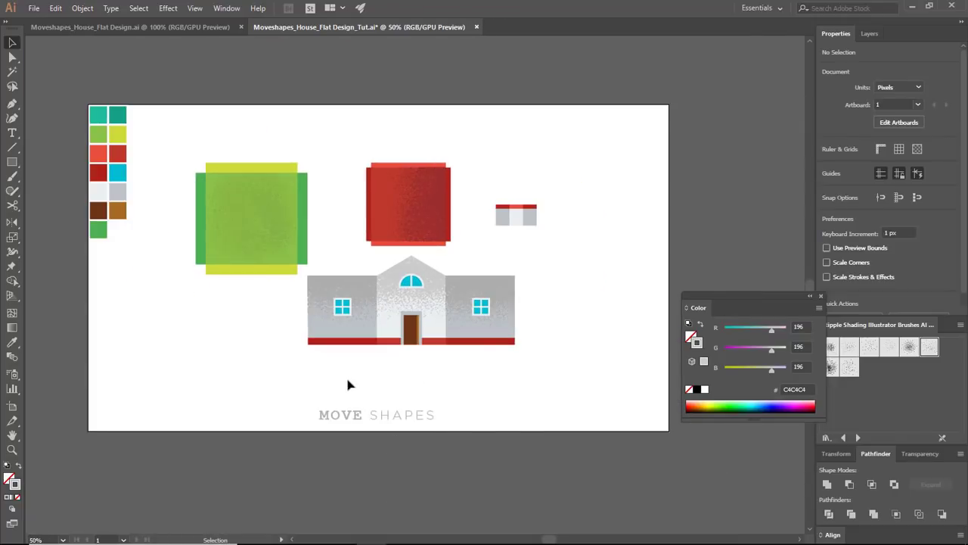
- Add a 1 pt Scatter Brush 8 line about 258 px long along the left wall's base, inside its clipped stipple group
drag(333, 439, 335, 396)
key(ctrl+equal)
key(ctrl+equal)
key(ctrl+equal)
key(ctrl+equal)
key(ctrl+equal)
drag(218, 465, 374, 415)
double_click(386, 350)
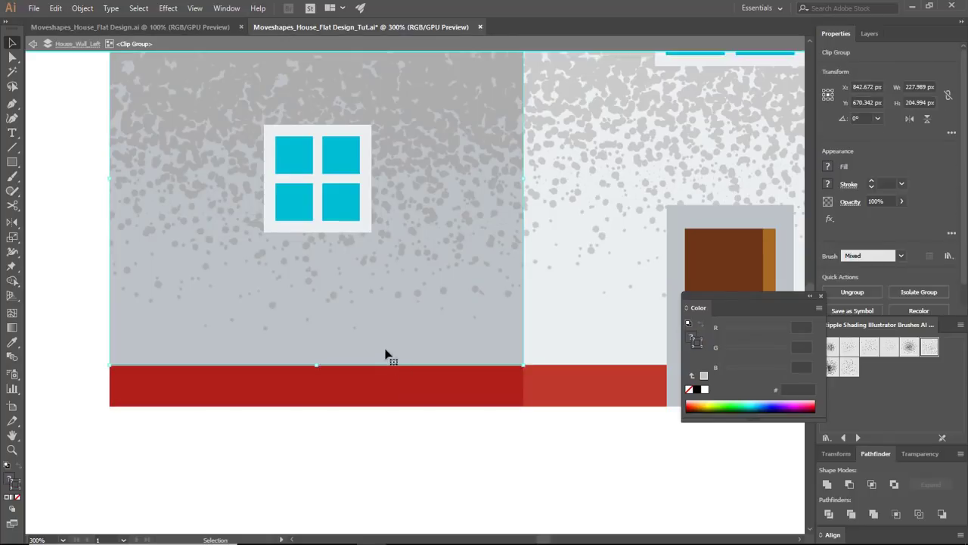
double_click(388, 208)
key(b)
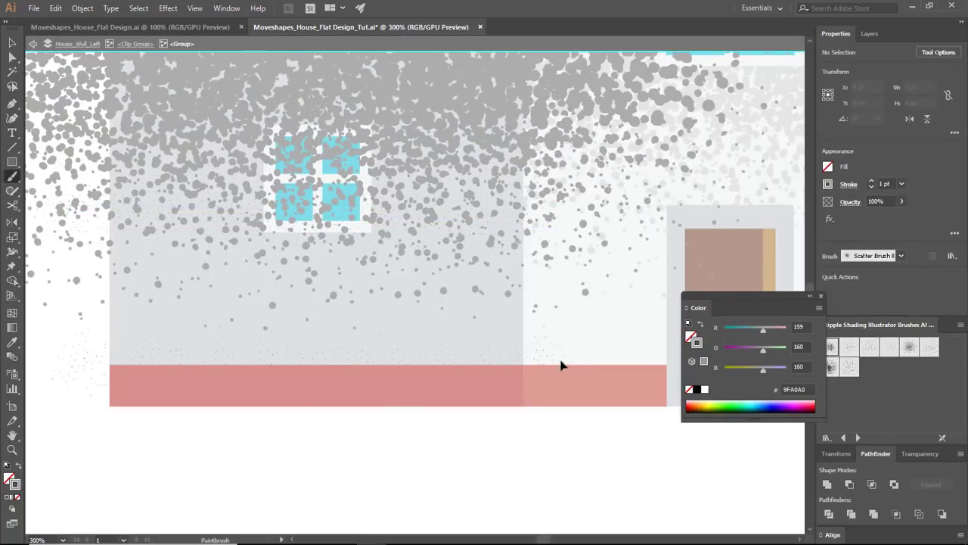
key(v)
click(531, 363)
click(832, 347)
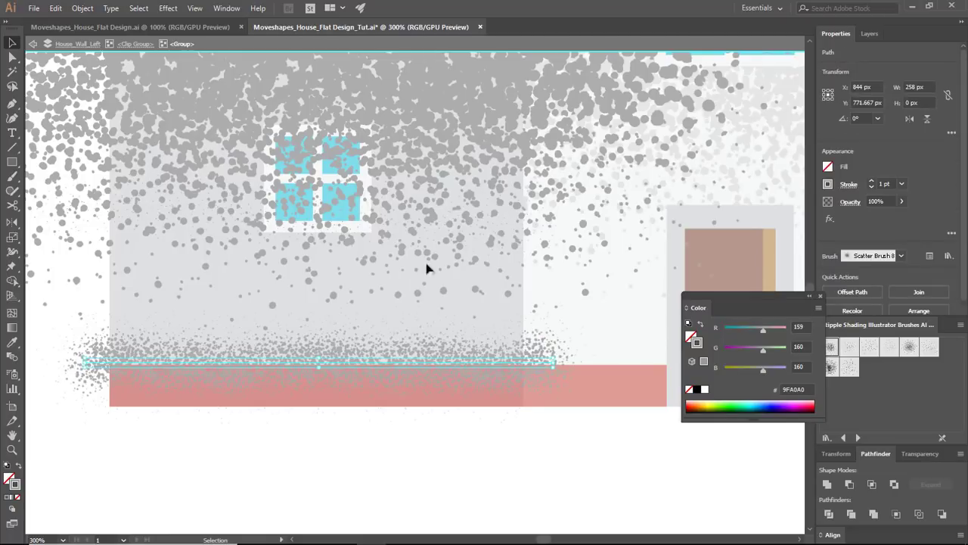
- Darken the left wall's base stipple line to 8E8E8E and leave the isolated group
double_click(17, 484)
click(57, 400)
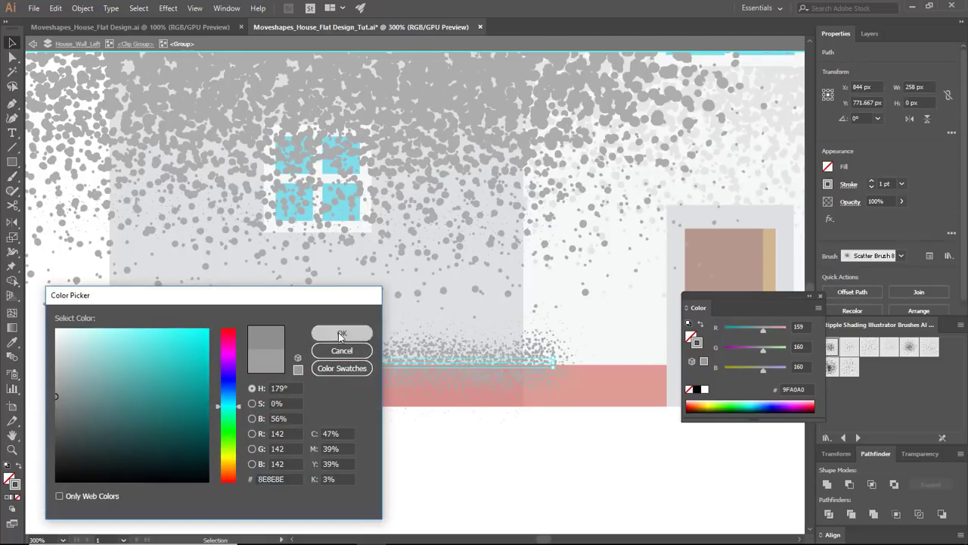
click(341, 333)
double_click(524, 450)
- Place a copy of the base stipple line inside the right wall's stipple group, along that wall's lower edge
drag(532, 461, 249, 474)
drag(667, 426, 487, 452)
key(ctrl+minus)
drag(620, 354, 514, 396)
double_click(509, 397)
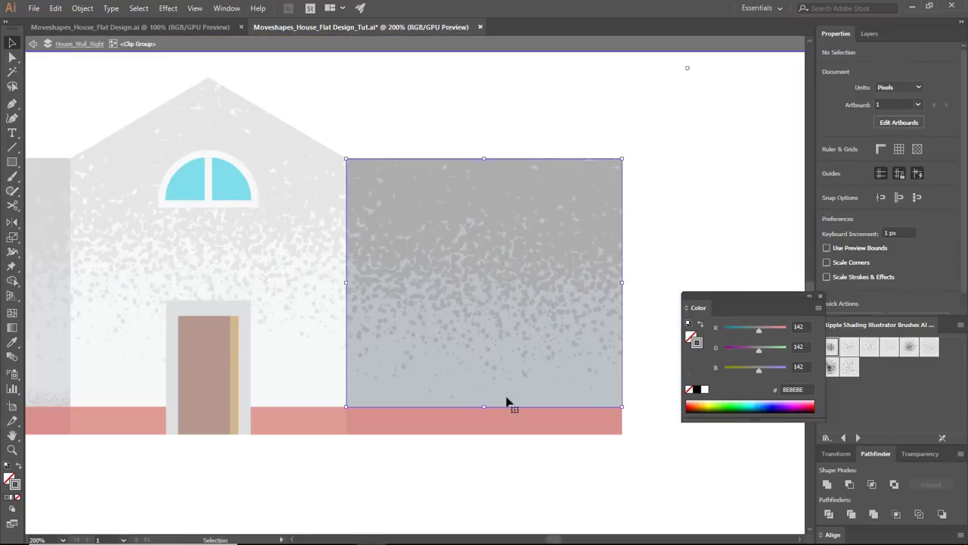
double_click(508, 397)
key(Escape)
double_click(560, 271)
double_click(566, 376)
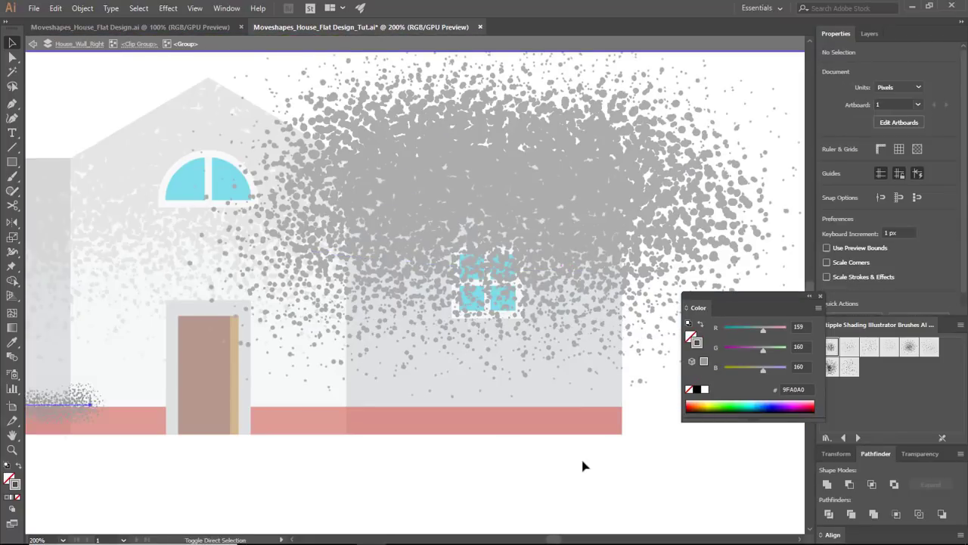
click(530, 287)
drag(529, 287, 637, 425)
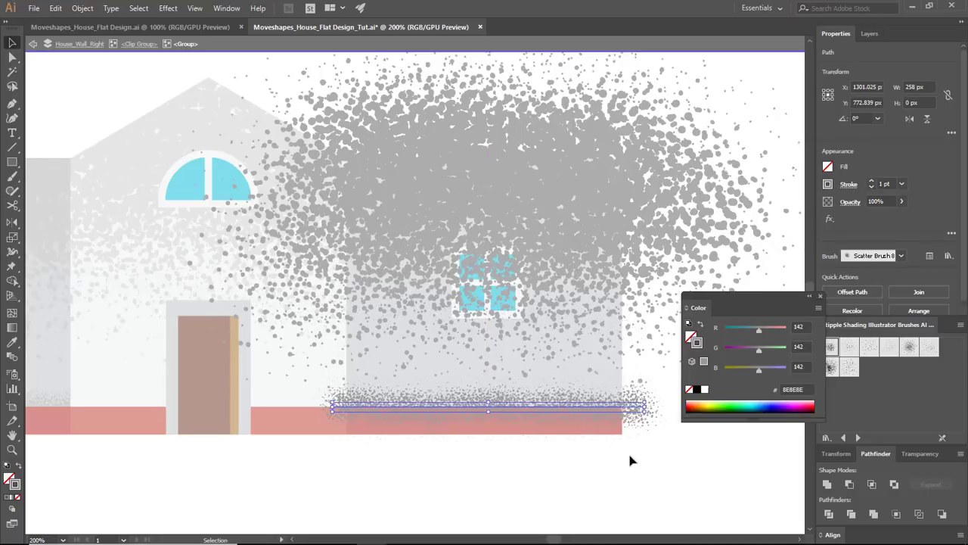
key(Escape)
drag(459, 478, 527, 472)
double_click(564, 395)
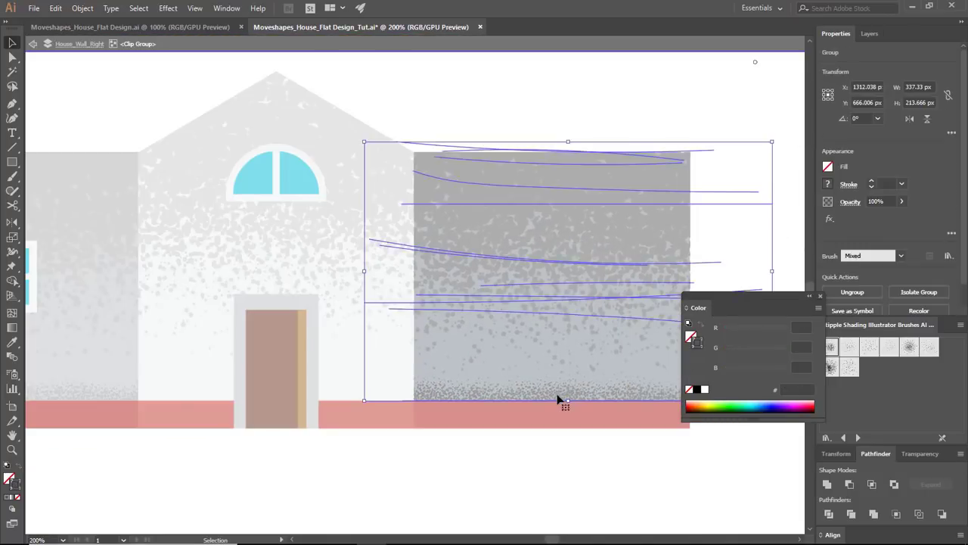
double_click(558, 400)
click(602, 402)
key(Escape)
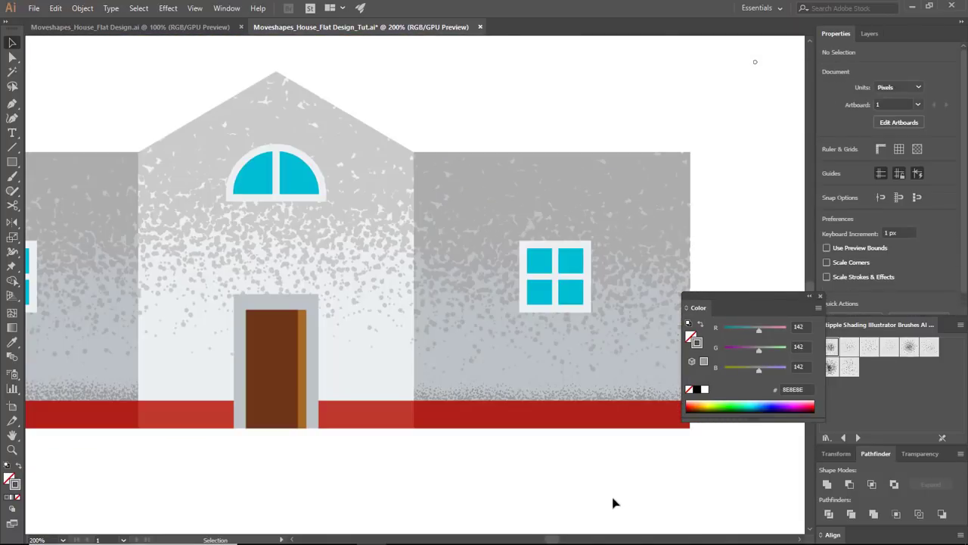
- Copy the base stipple line from inside the left wall's clipped stipple group
drag(464, 499, 621, 507)
double_click(217, 401)
double_click(217, 402)
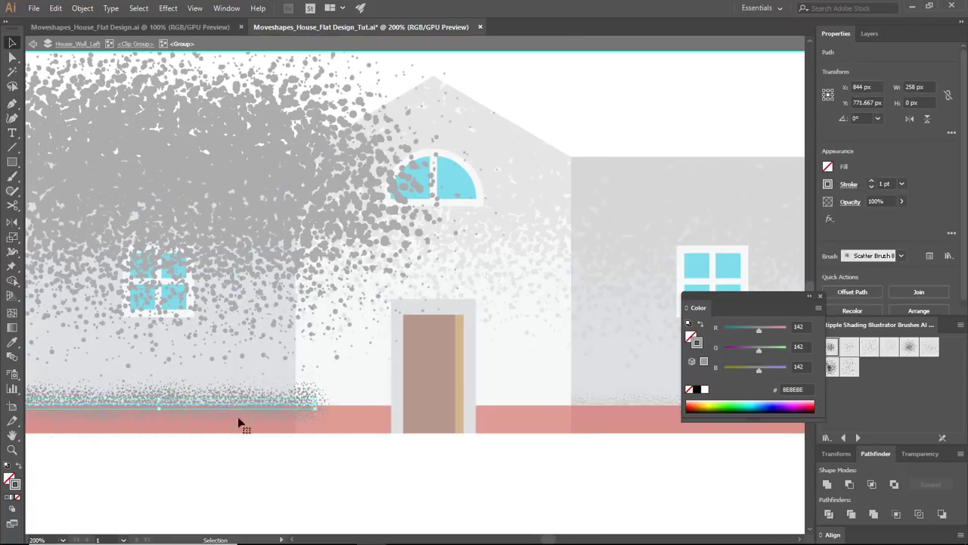
click(831, 351)
double_click(468, 471)
- Paste the base stipple line into the front wall's stipple group and move it down to the wall's lower edge
double_click(522, 400)
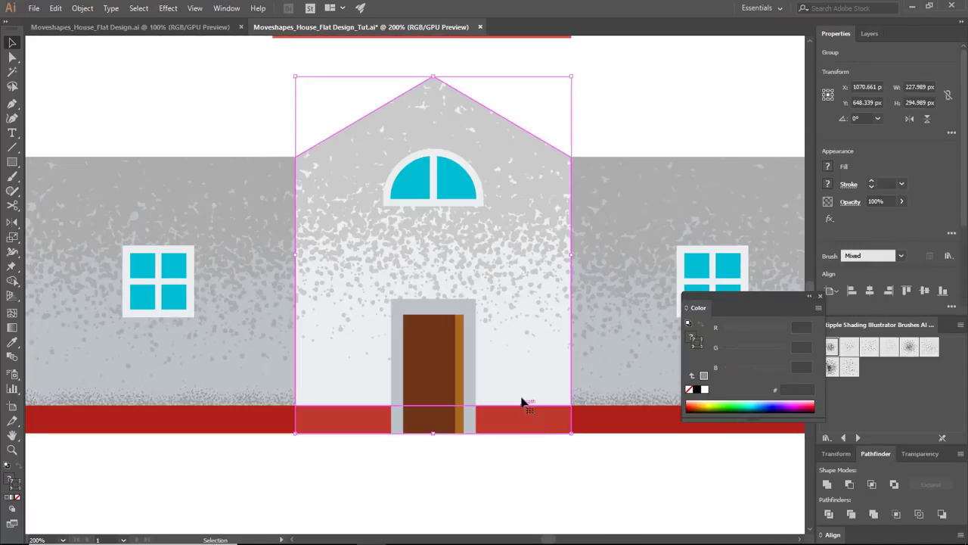
key(Escape)
double_click(508, 213)
double_click(479, 232)
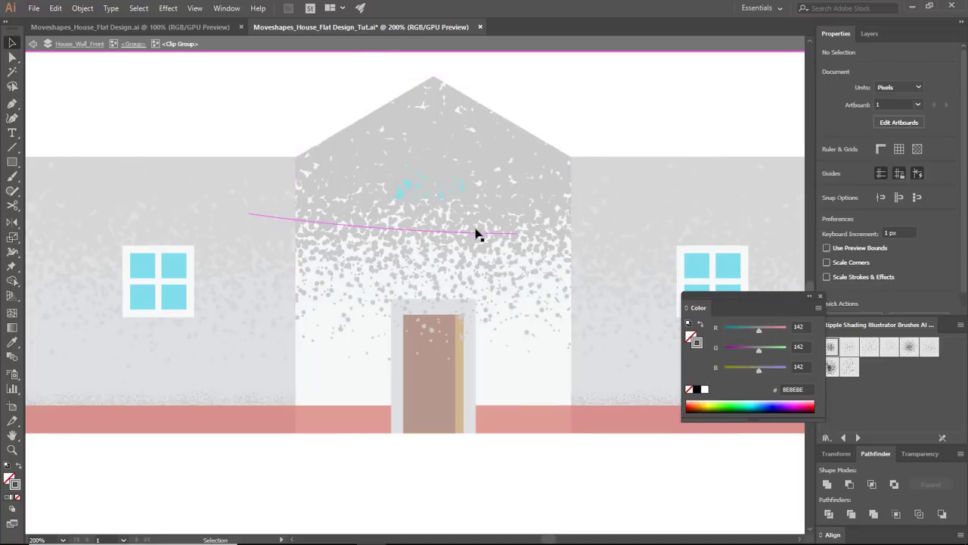
double_click(478, 233)
key(ctrl+v)
key(shift+Down)
key(shift+Down)
key(shift+Down)
key(shift+Down)
key(shift+Down)
key(shift+Down)
key(shift+Down)
key(shift+Down)
key(shift+Down)
key(shift+Down)
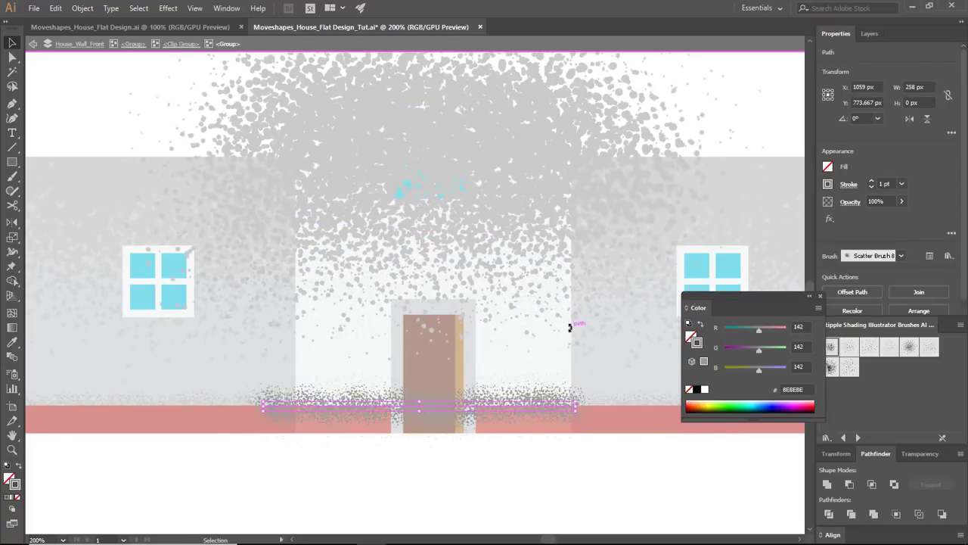
key(Down)
key(Down)
key(Down)
- Match the front wall's base stipple line to the 4 pt, C4C4C4 stroke of the stippling above it
click(496, 179)
key(v)
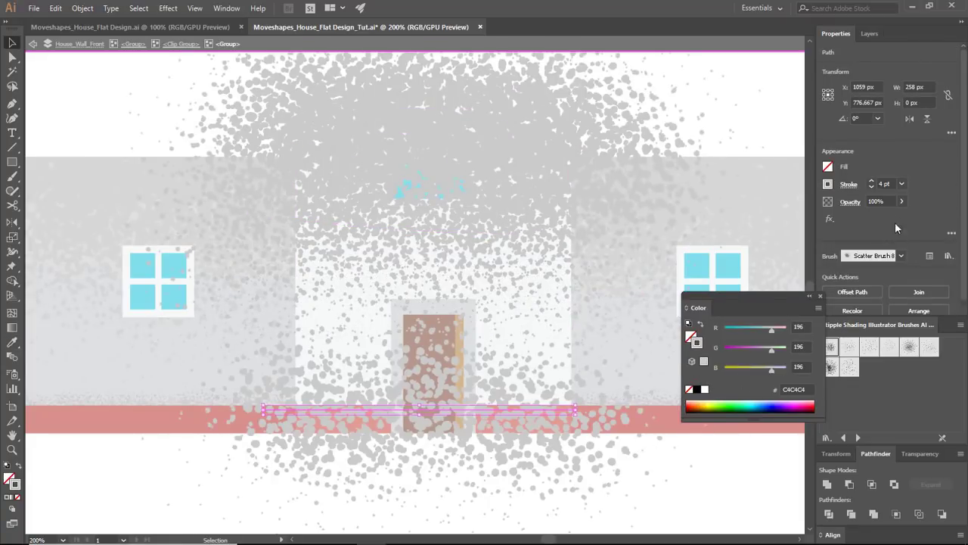
double_click(614, 481)
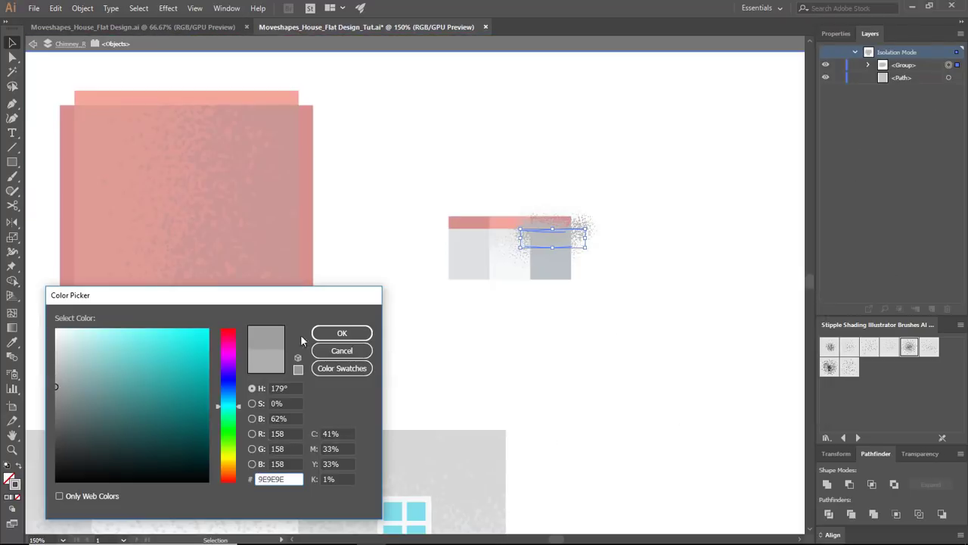
- Recolour the stippling on the chimney's right side to 9E9E9E
click(340, 333)
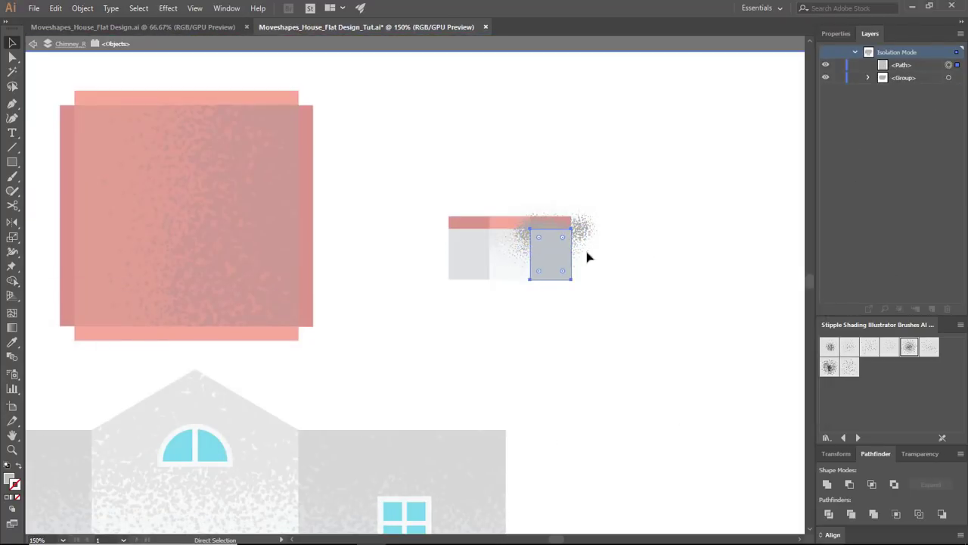
- Try clipping the stippling to the slightly shifted right chimney side, and undo back to before the shift
drag(488, 281, 492, 281)
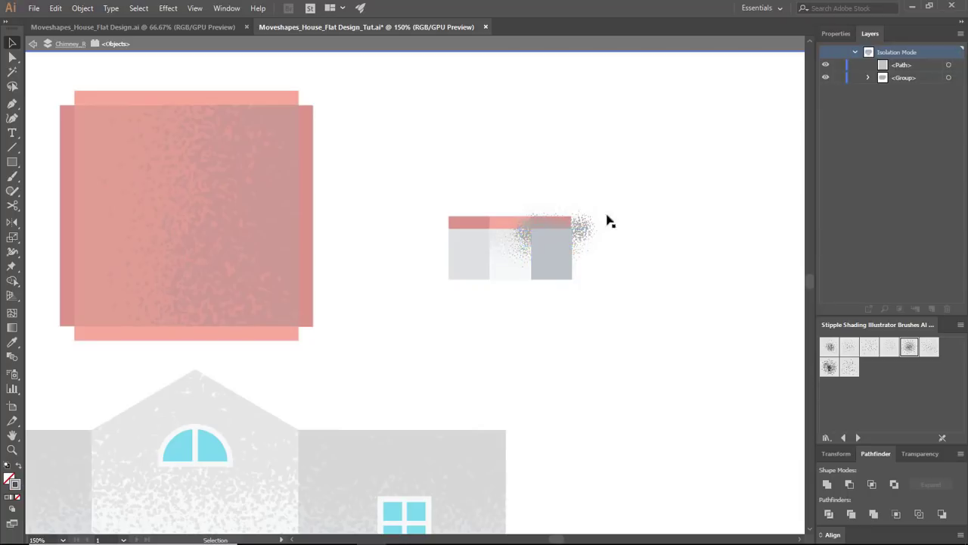
right_click(555, 254)
click(597, 356)
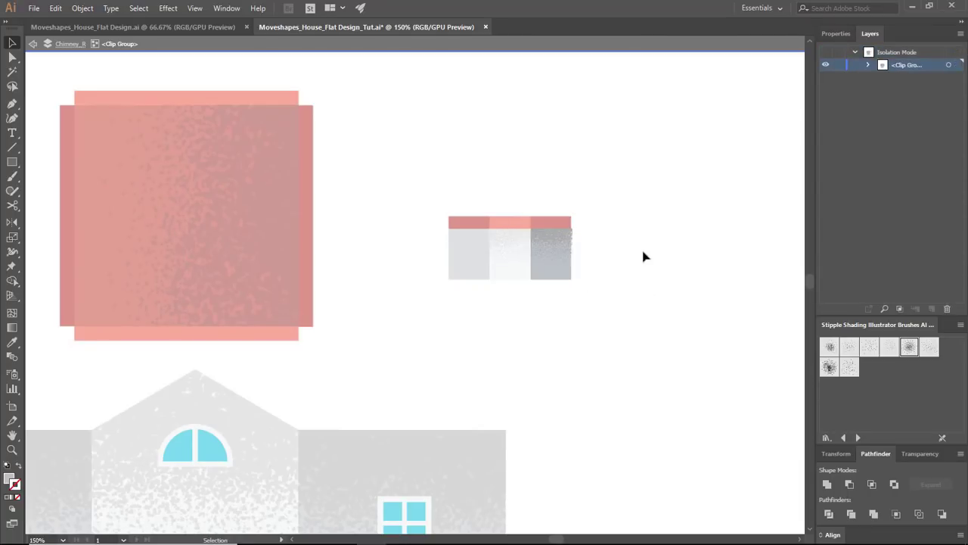
double_click(646, 256)
key(ctrl+plus)
key(ctrl+plus)
key(ctrl+plus)
drag(742, 353, 522, 430)
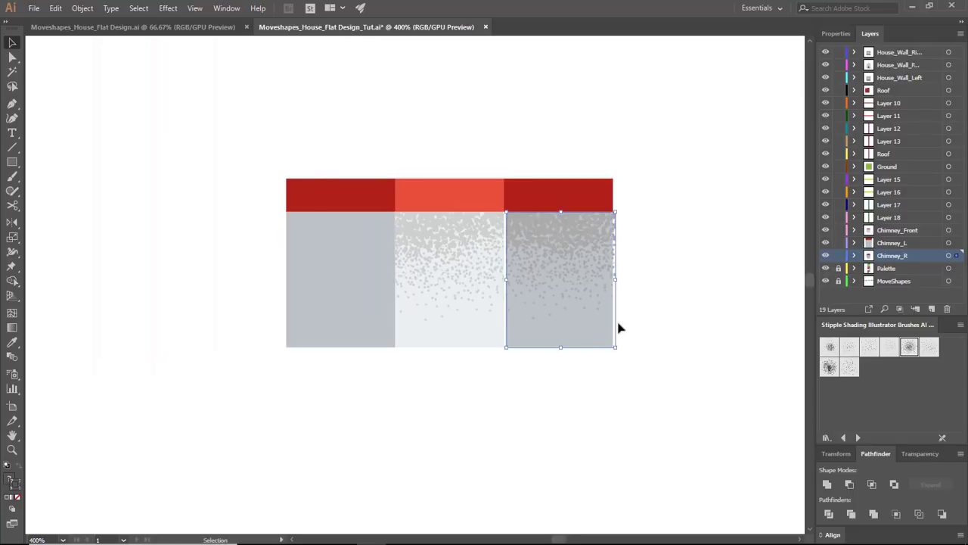
key(ctrl+plus)
click(625, 326)
key(ctrl+z)
key(ctrl+z)
key(ctrl+z)
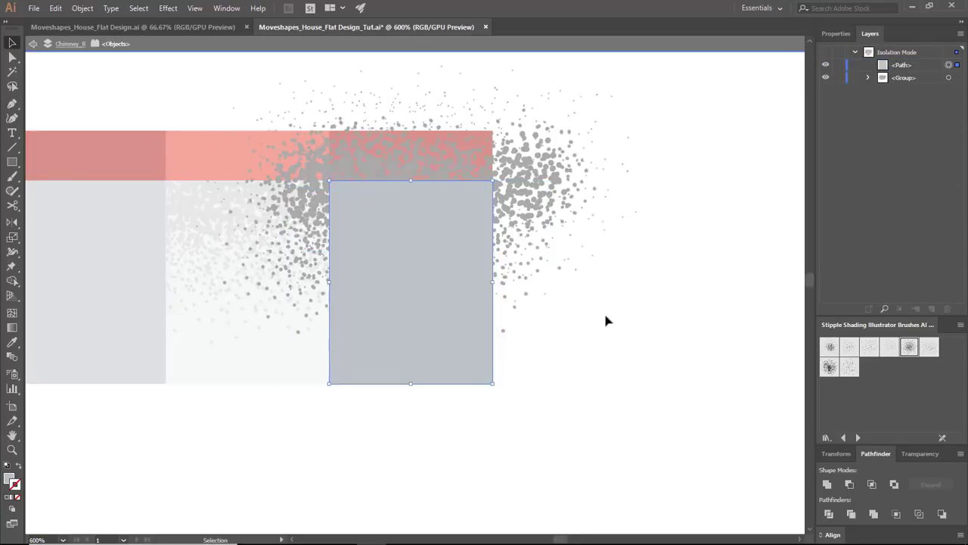
- Clip the stippling to the right chimney side's shape and place a solid copy of the shape behind it
key(ctrl+a)
right_click(465, 321)
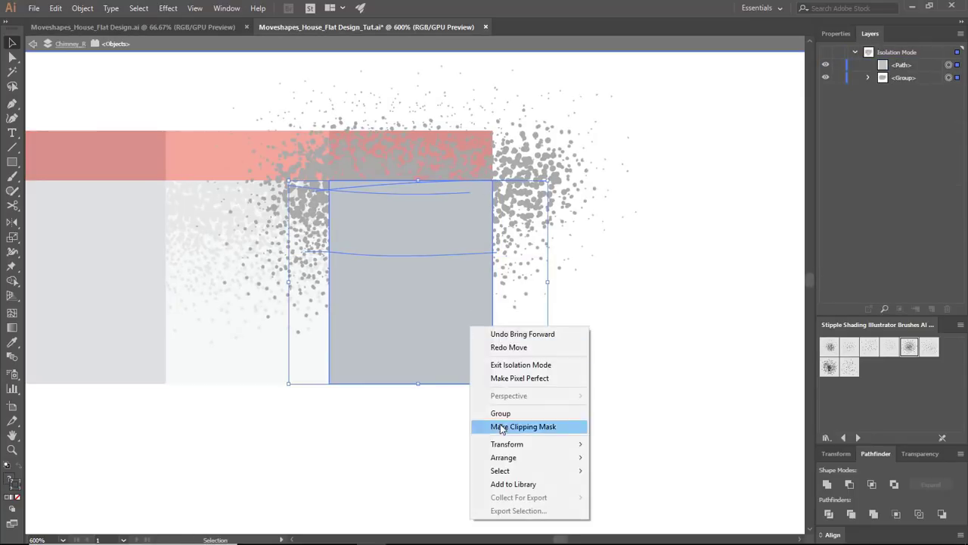
click(568, 360)
key(ctrl+z)
key(ctrl+shift+bracketleft)
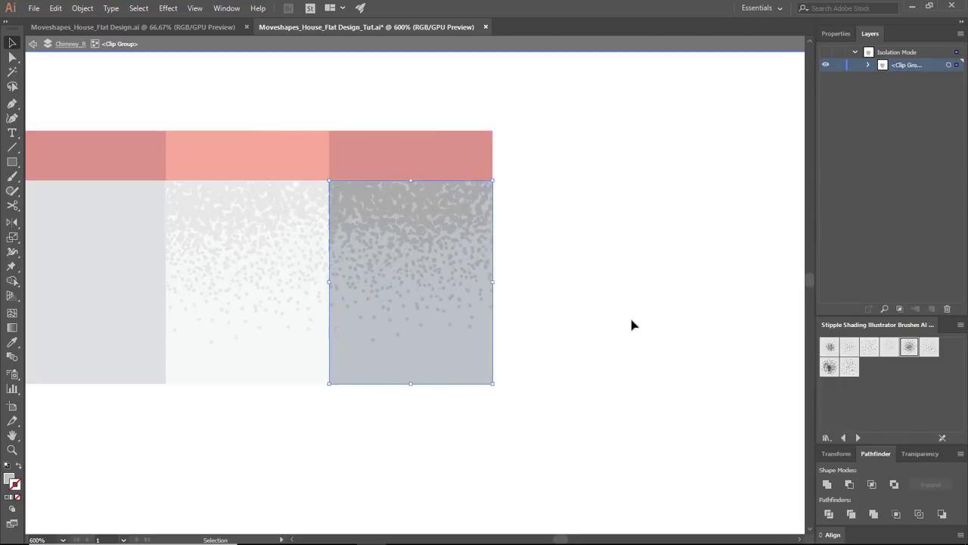
double_click(632, 324)
- Copy the right chimney side's stipple group into the isolated left side and position it over that side's upper part
drag(575, 160, 811, 197)
drag(636, 183, 644, 425)
scroll(645, 430, down, 3)
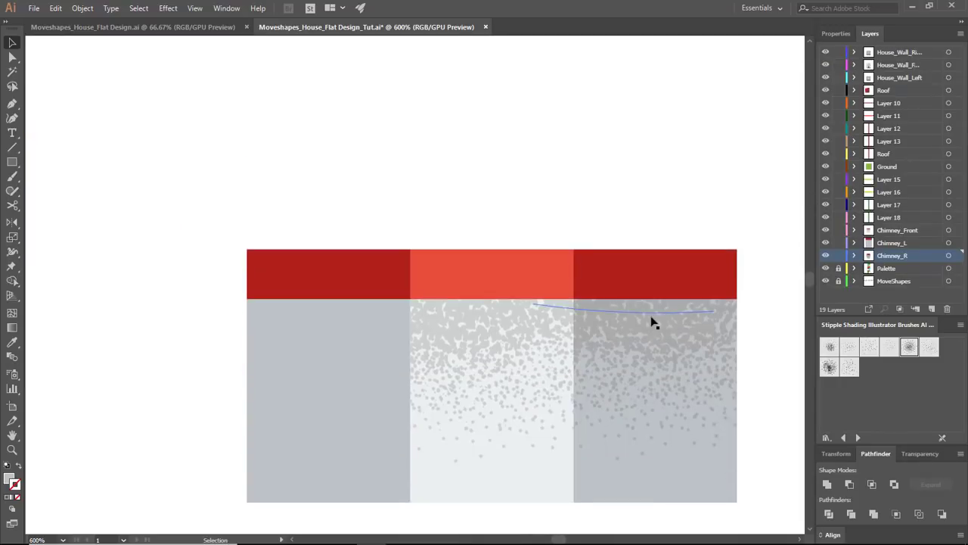
double_click(611, 331)
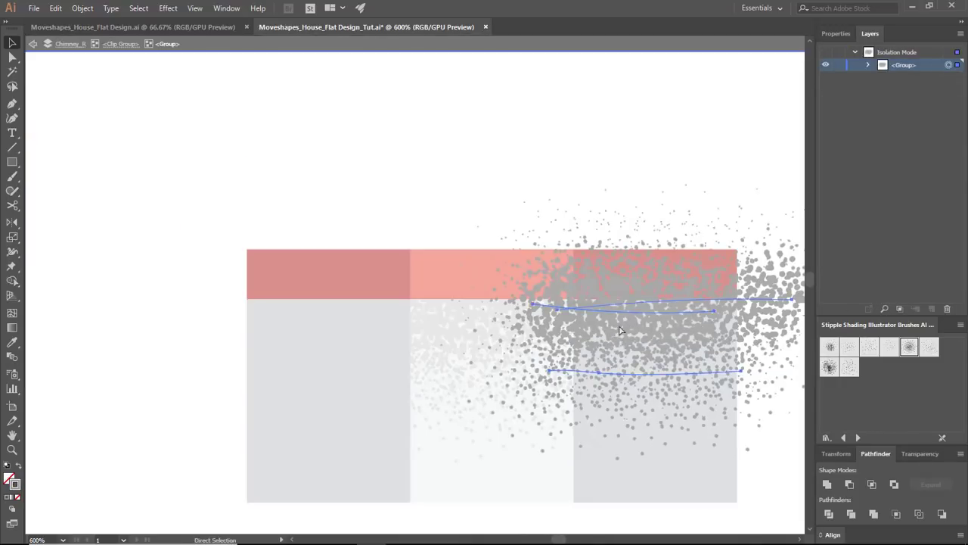
double_click(353, 353)
double_click(309, 353)
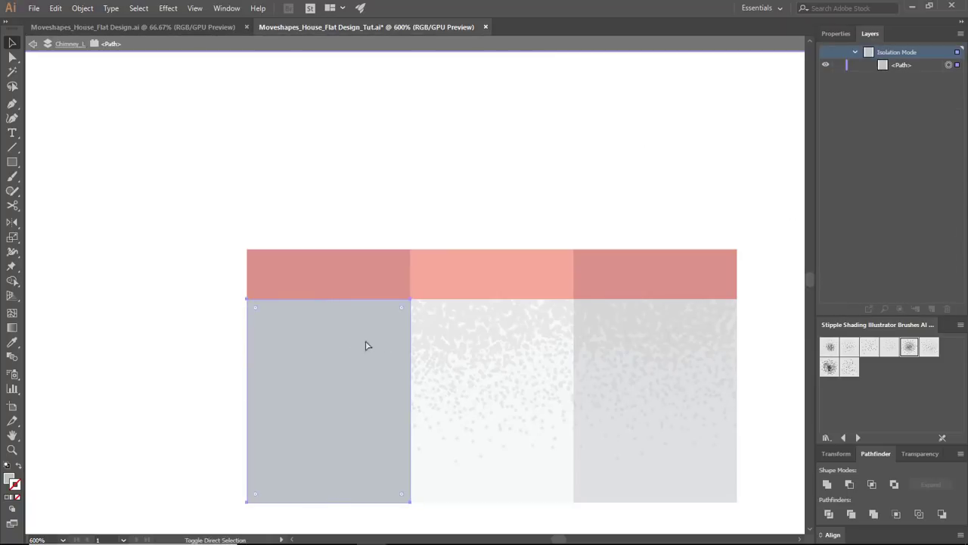
key(ctrl+v)
drag(365, 319, 317, 353)
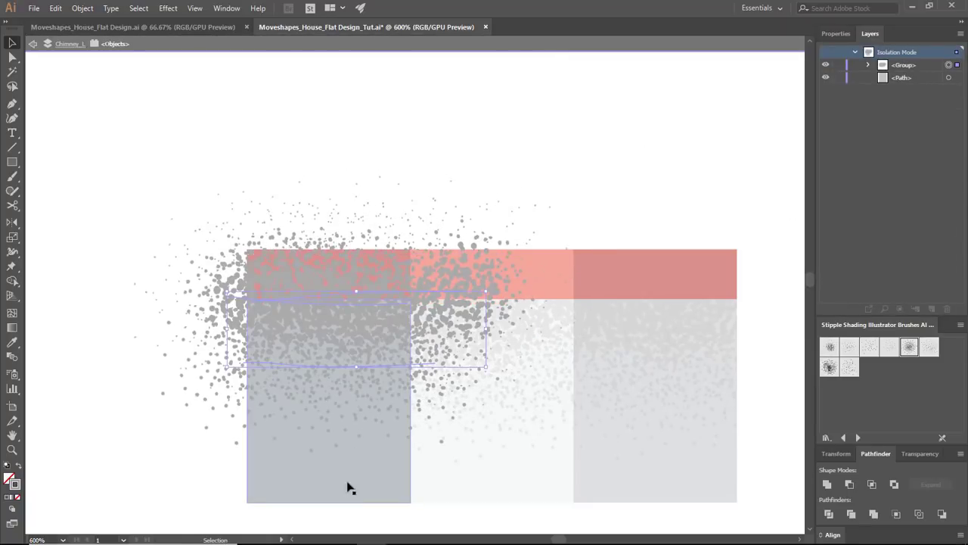
- Clip the stippling to the left chimney side's shape, keep a solid copy of the shape behind it, and leave isolation mode
key(ctrl+bracketright)
drag(521, 151, 112, 393)
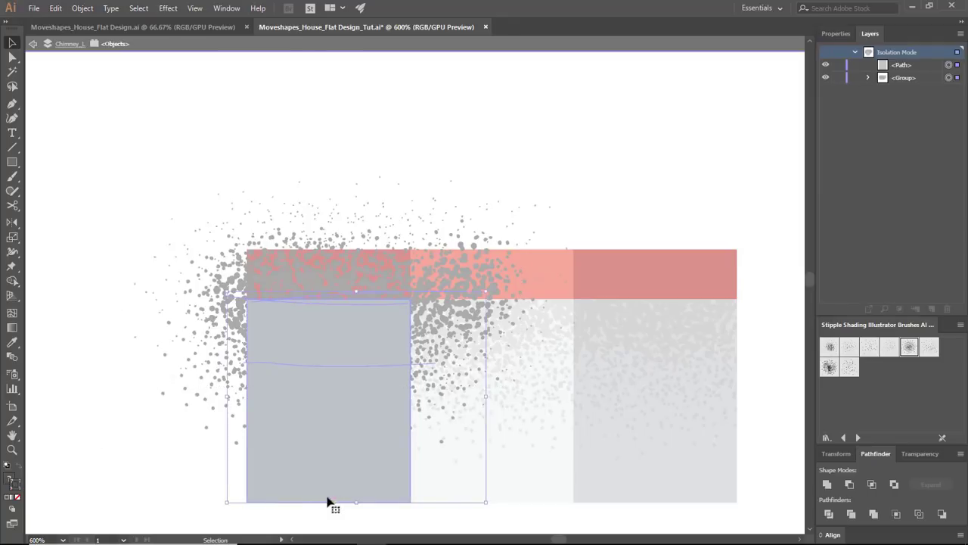
right_click(367, 407)
click(421, 313)
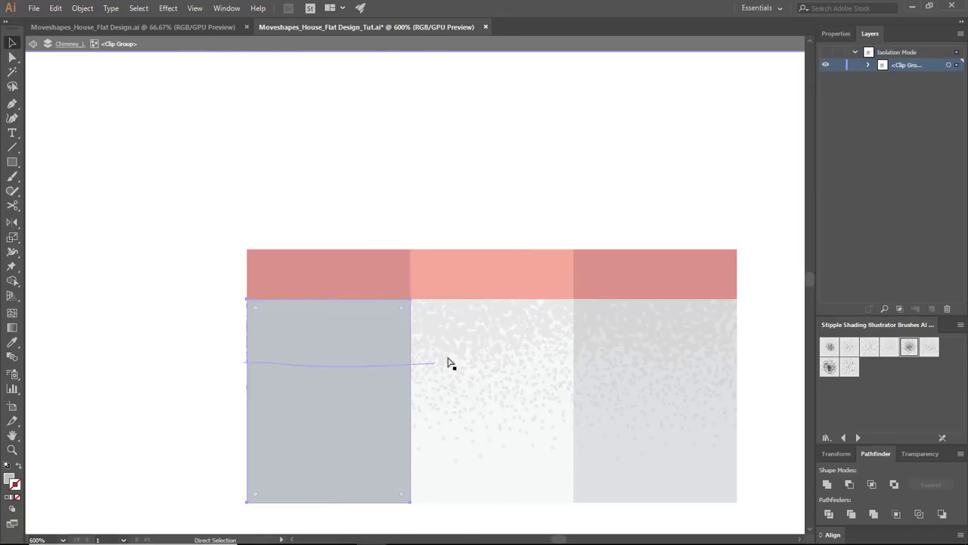
double_click(563, 181)
- Examine the stipple shading on all three chimney faces up close, including the left side's clip group in isolation
key(ctrl+minus)
key(ctrl+minus)
key(ctrl+minus)
key(ctrl+minus)
key(ctrl+minus)
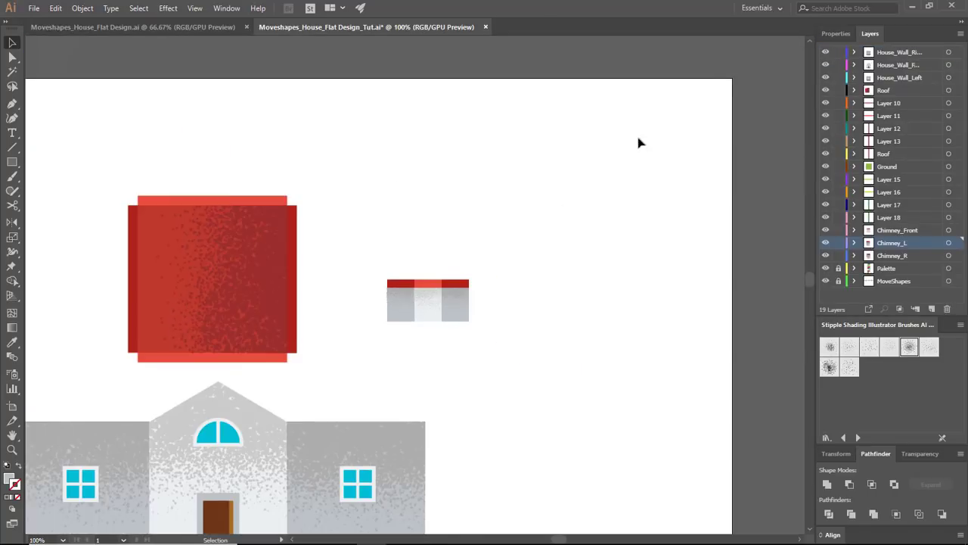
drag(515, 287, 707, 176)
drag(708, 121, 589, 168)
key(ctrl+plus)
key(ctrl+plus)
key(ctrl+plus)
key(ctrl+plus)
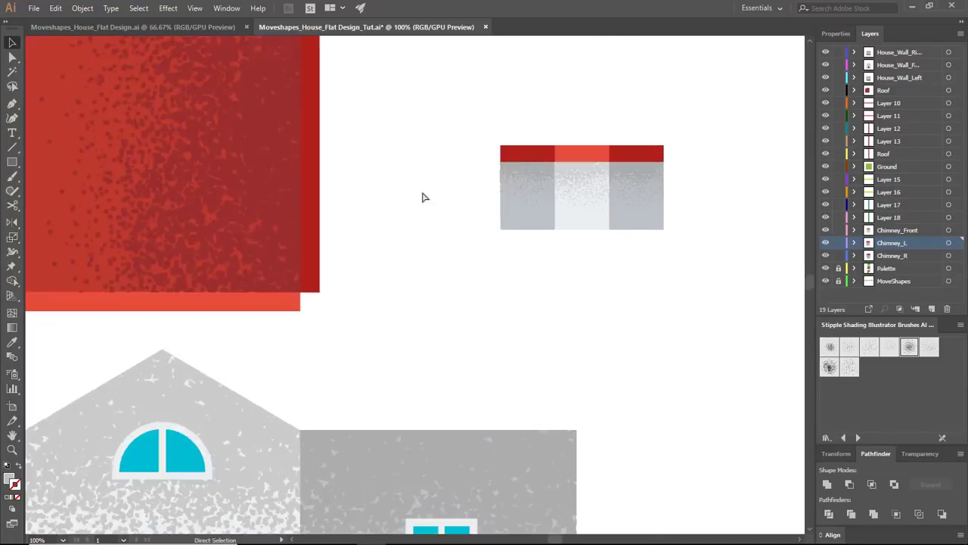
drag(703, 178, 448, 433)
drag(572, 438, 512, 438)
drag(437, 187, 470, 253)
key(ctrl+z)
key(ctrl+plus)
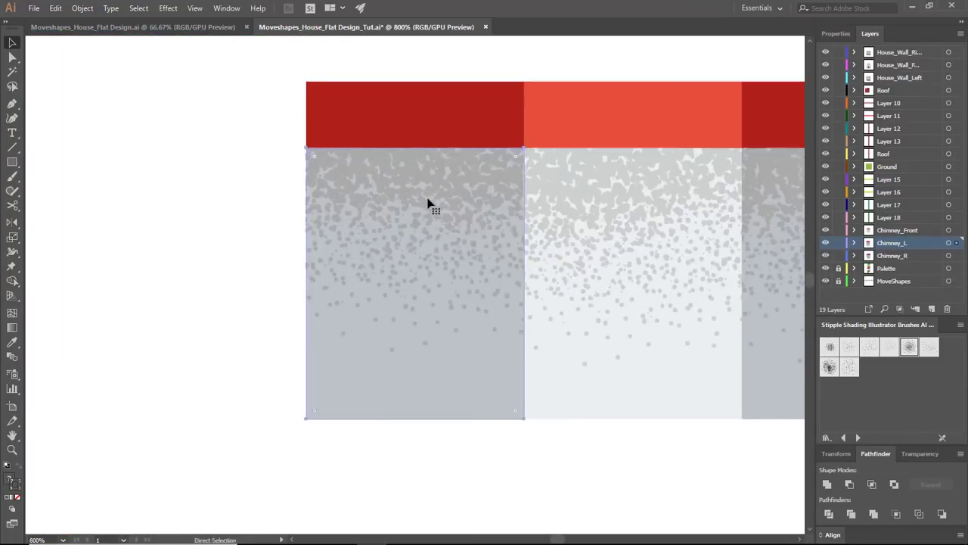
double_click(377, 202)
click(377, 202)
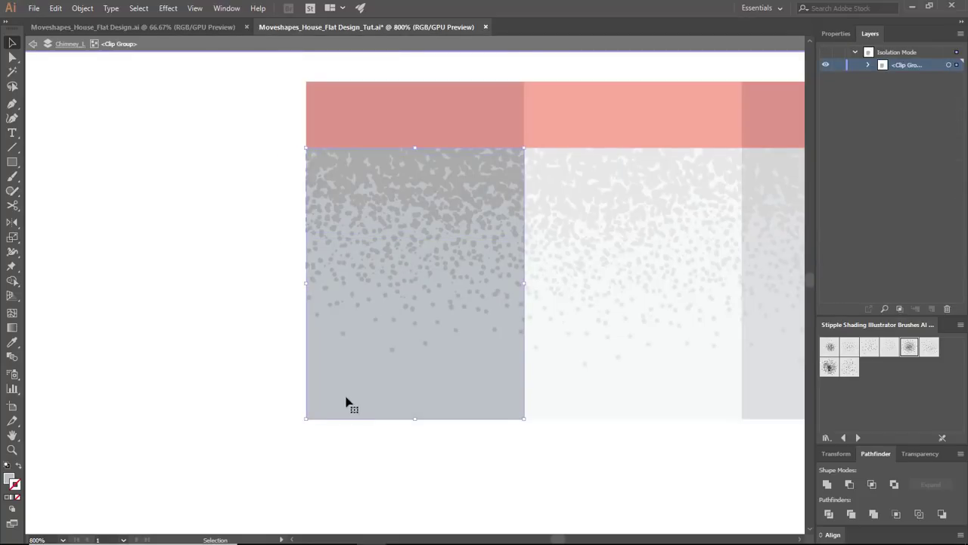
double_click(388, 452)
key(ctrl+minus)
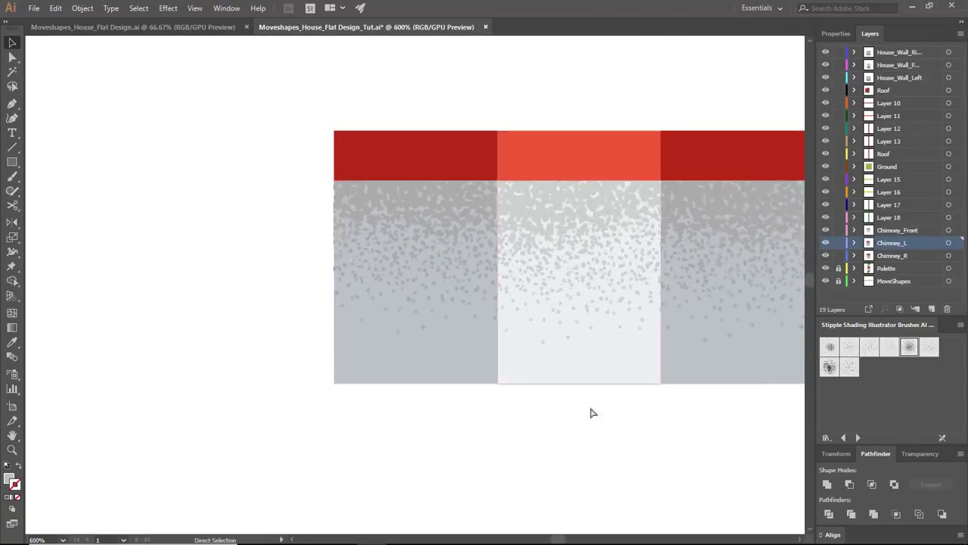
key(ctrl+minus)
key(ctrl+minus)
key(ctrl+minus)
key(ctrl+minus)
drag(470, 206, 666, 177)
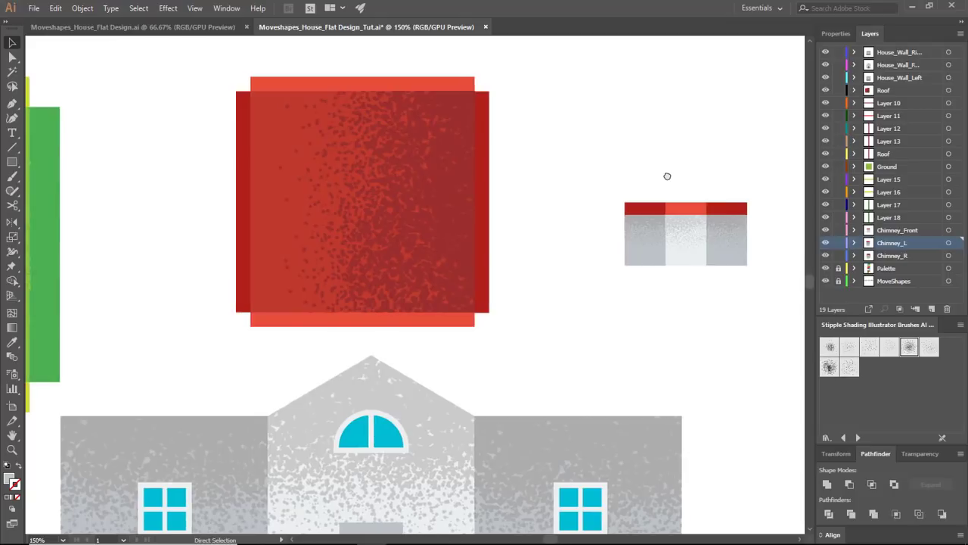
key(ctrl+minus)
drag(250, 244, 376, 225)
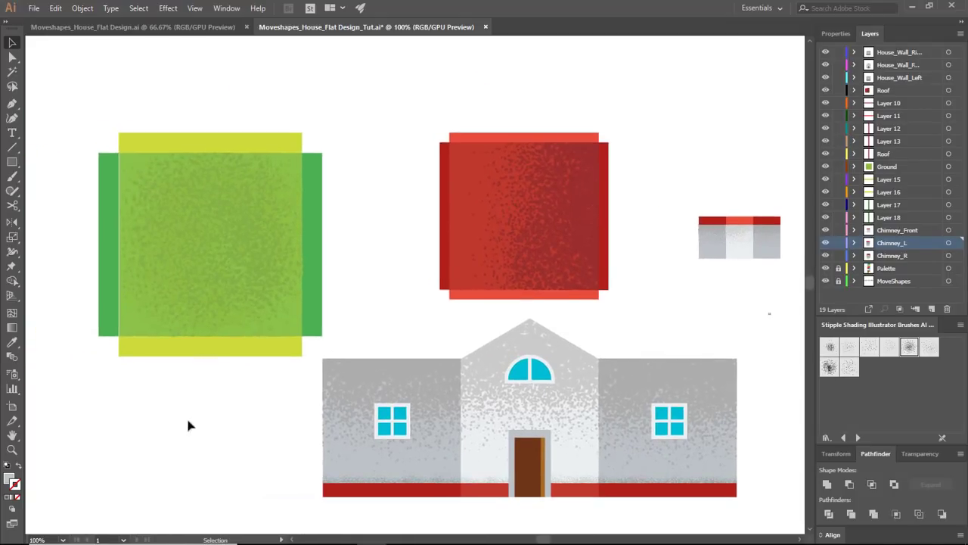
- Copy the front wall's shaded shapes without door and window in place onto a new layer above House_Wall_Front, and hide that original layer
click(581, 369)
click(642, 336)
drag(642, 337, 588, 264)
click(517, 312)
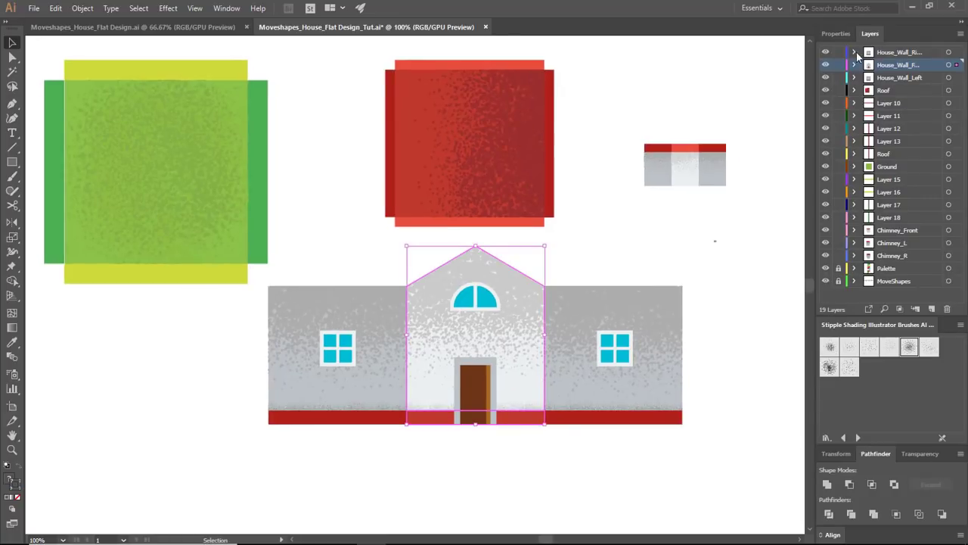
click(826, 66)
click(826, 66)
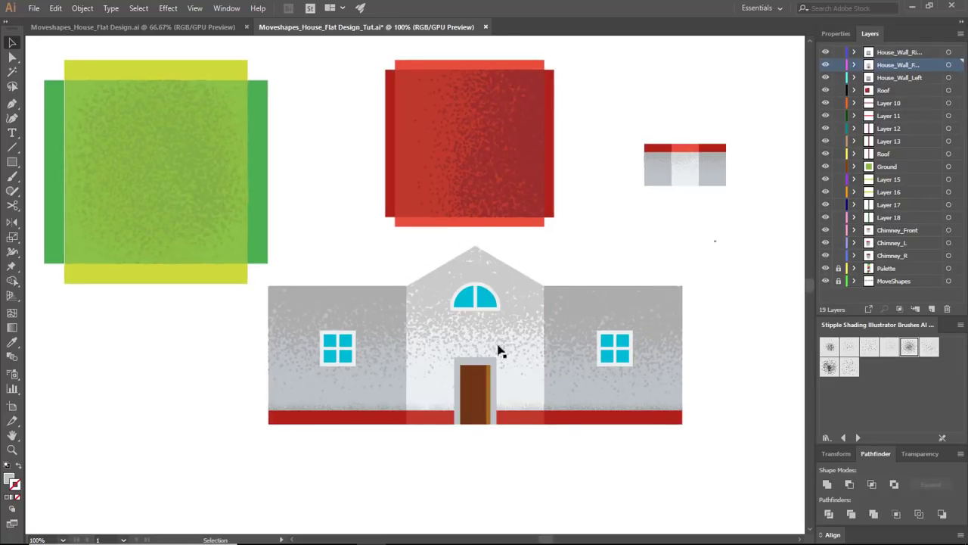
click(499, 350)
key(a)
click(930, 309)
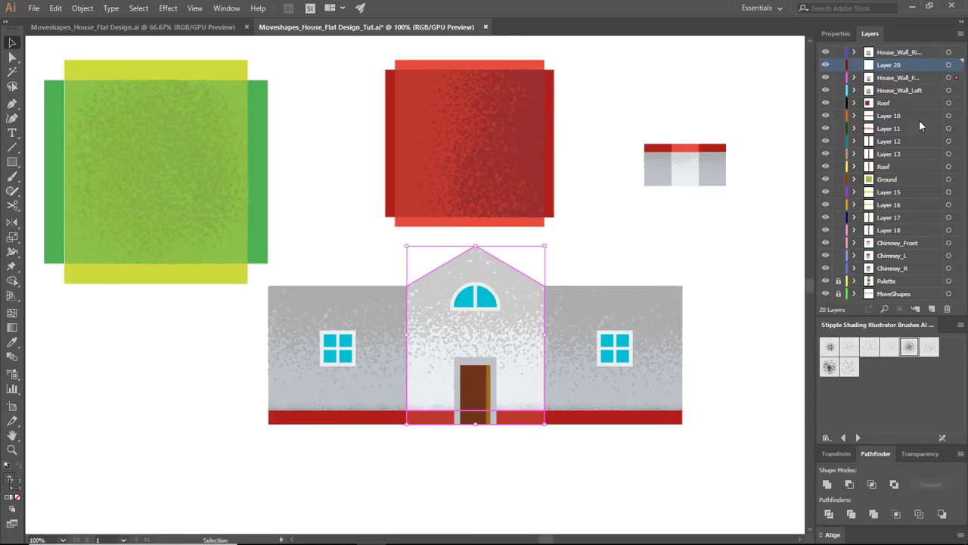
click(826, 78)
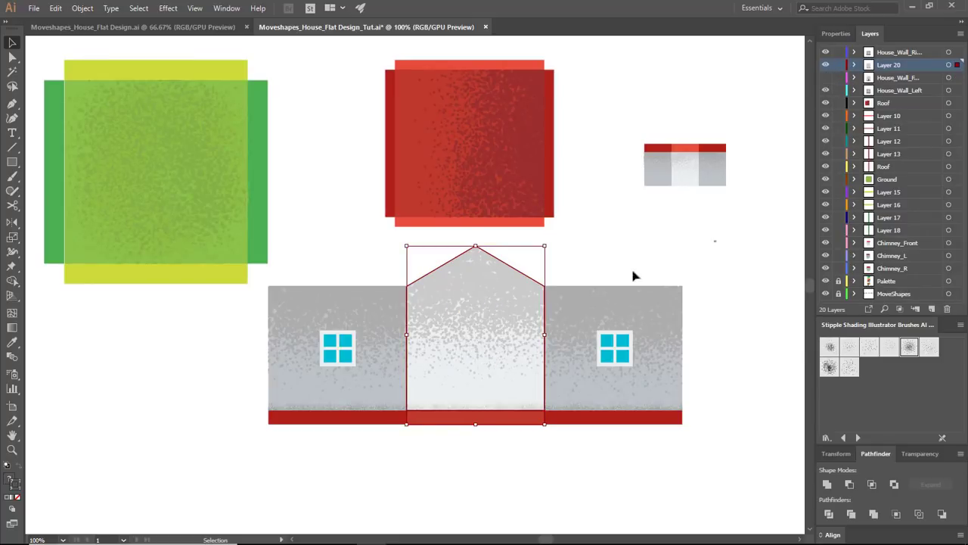
click(592, 258)
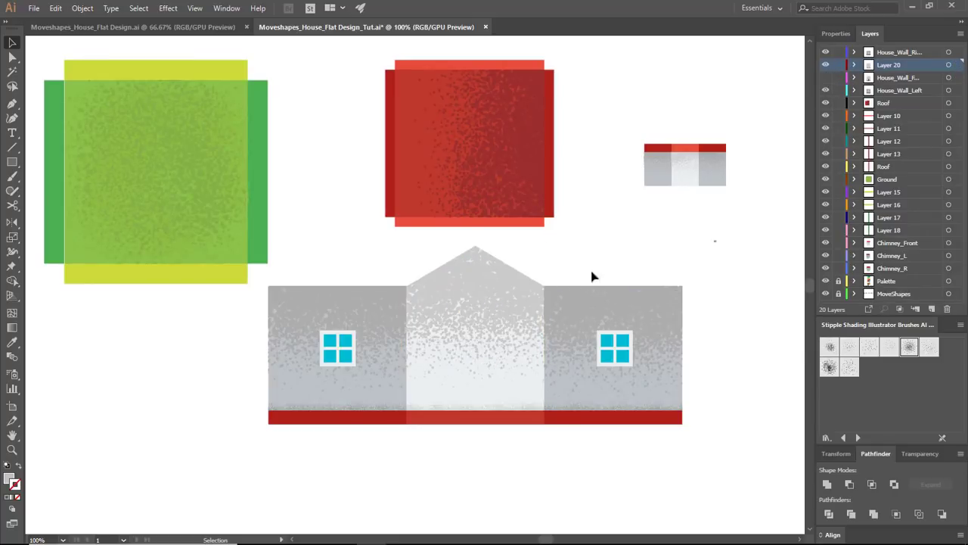
- Place two copies of the right wall's square window side by side on the duplicated gable wall in Layer 20
click(621, 367)
click(516, 288)
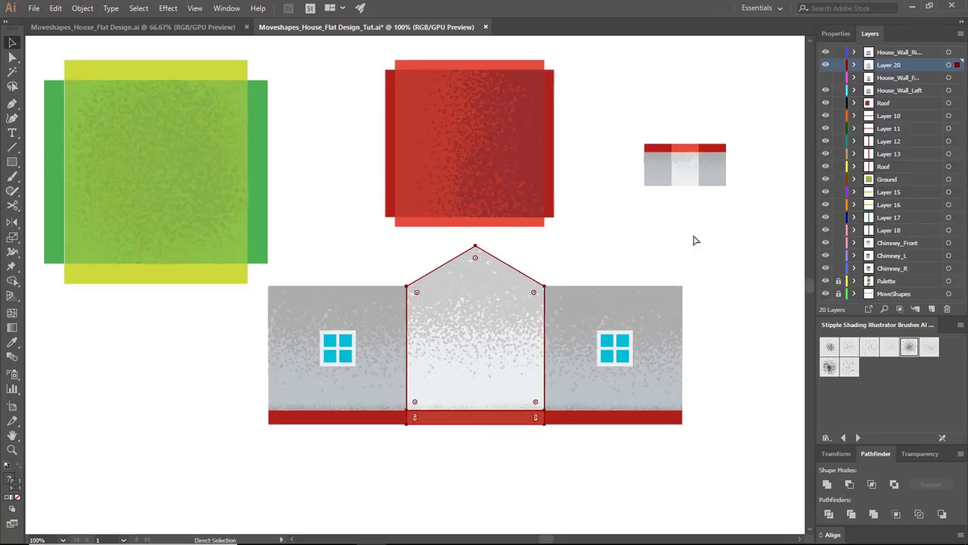
drag(401, 280, 519, 360)
drag(518, 360, 465, 360)
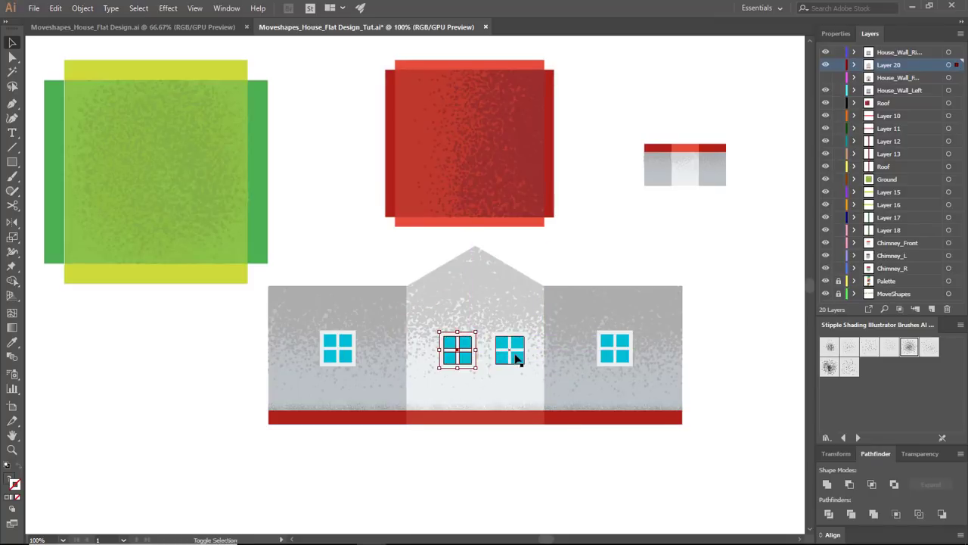
- Nudge the two copied square windows left and slightly up to centre them on the gable wall
key(Left)
key(Left)
key(Left)
key(Left)
key(Left)
key(Left)
key(Left)
key(Left)
key(Left)
key(Up)
key(Up)
key(Up)
key(Up)
key(Up)
key(Up)
key(Up)
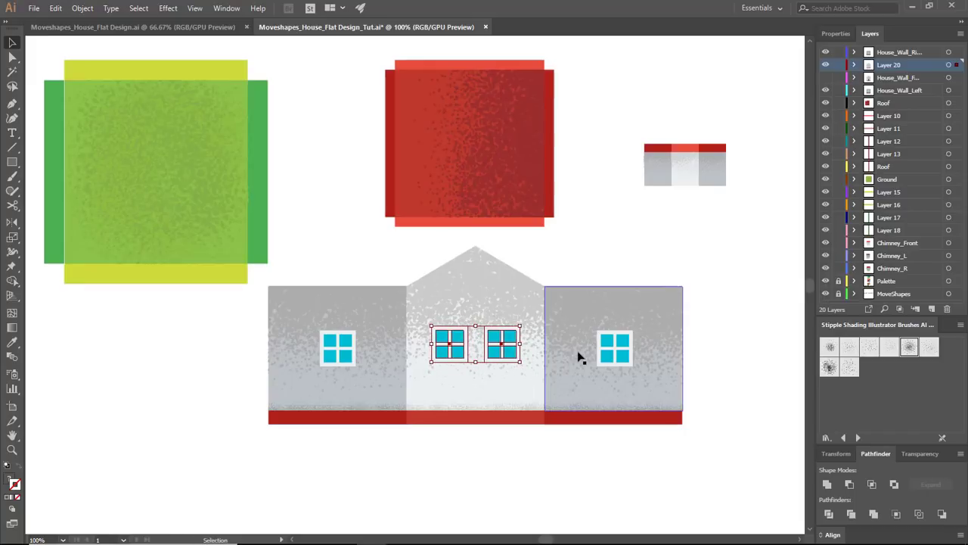
click(655, 282)
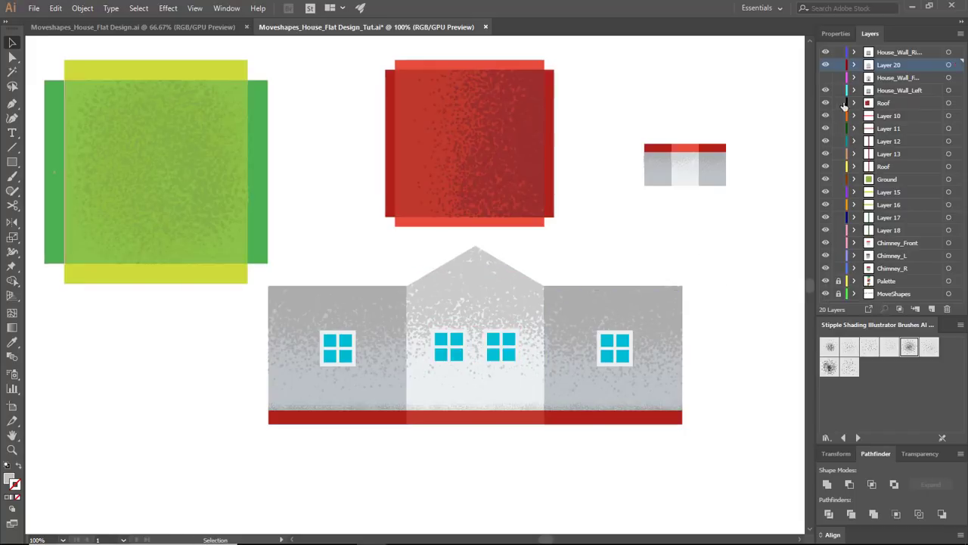
- Copy the arched window from the front wall in place onto Layer 20 and lock the House_Wall_Front layer
click(826, 65)
click(826, 78)
click(825, 66)
click(826, 78)
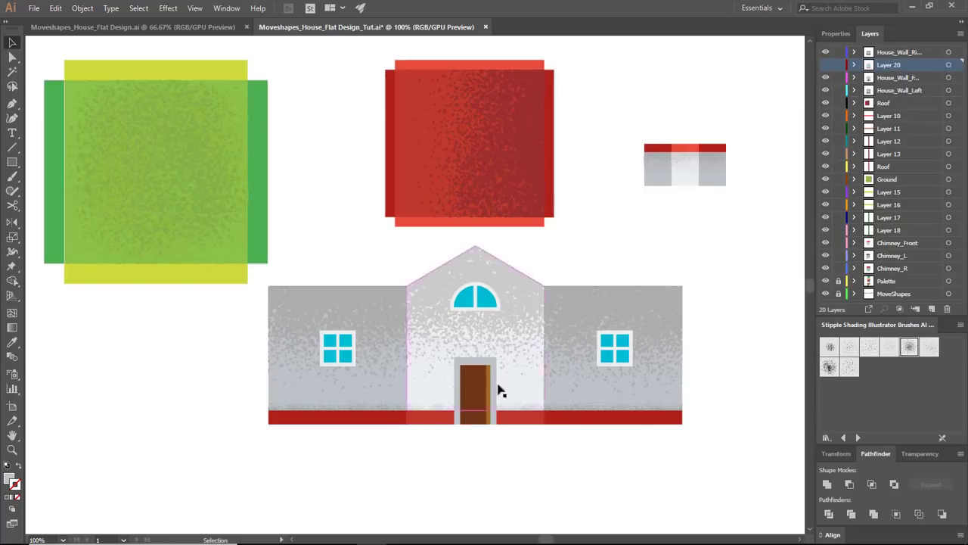
click(475, 296)
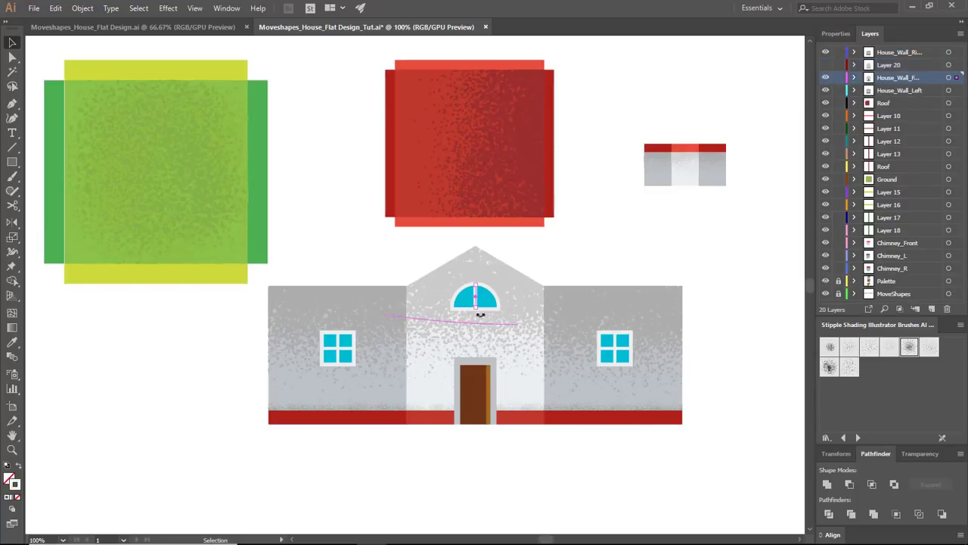
click(837, 77)
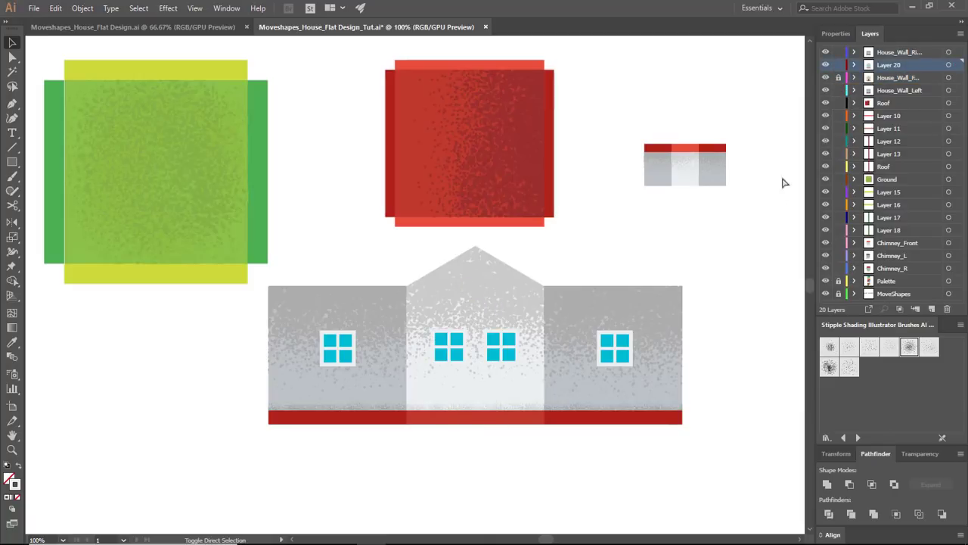
key(ctrl+f)
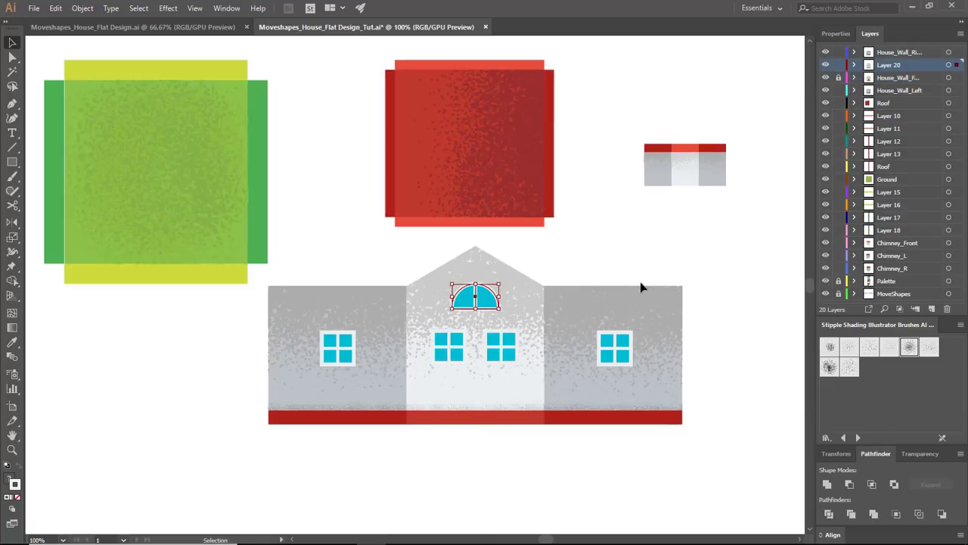
- Nudge the copied arched window up slightly, rename its layer House_wall_Back and hide that layer
key(Up)
key(Up)
key(Up)
key(Up)
click(625, 262)
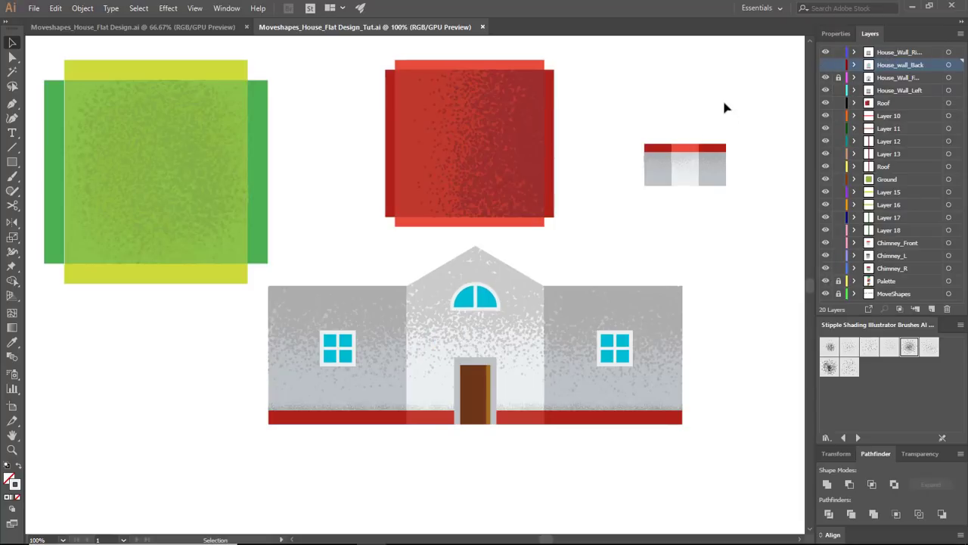
click(694, 153)
key(ctrl+minus)
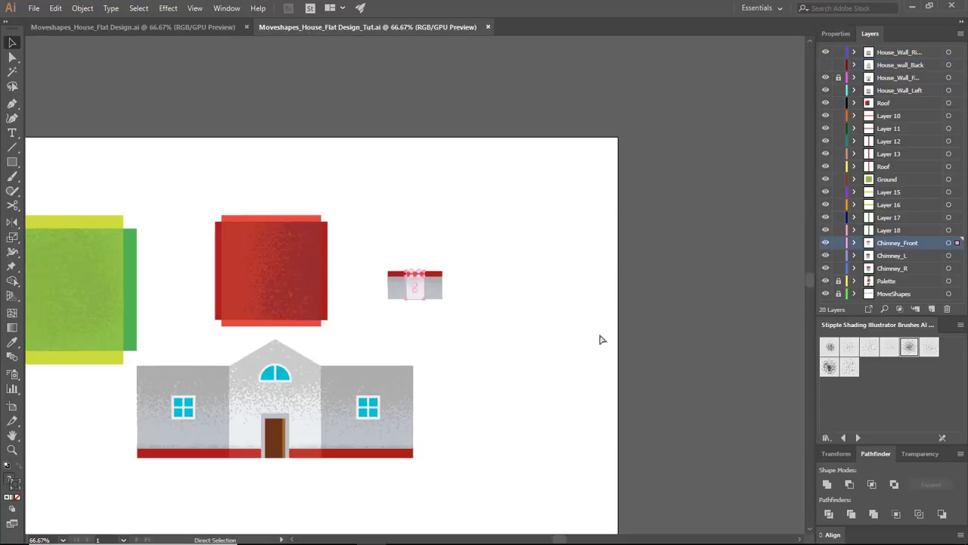
drag(413, 381, 597, 350)
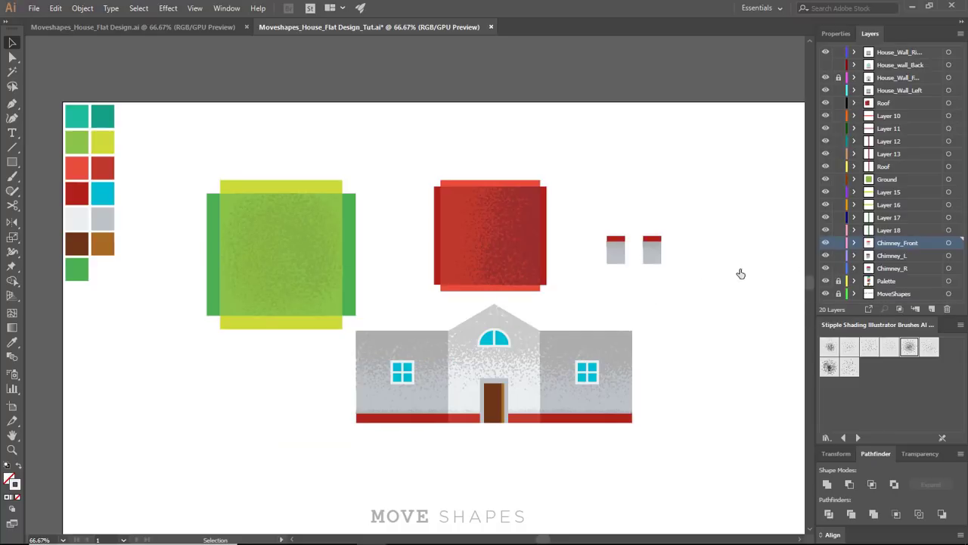
- Create a new layer above Chimney_Front and paste a copy of the left chimney side's red rim in place on it
drag(742, 222, 705, 240)
key(ctrl+plus)
key(ctrl+plus)
key(ctrl+plus)
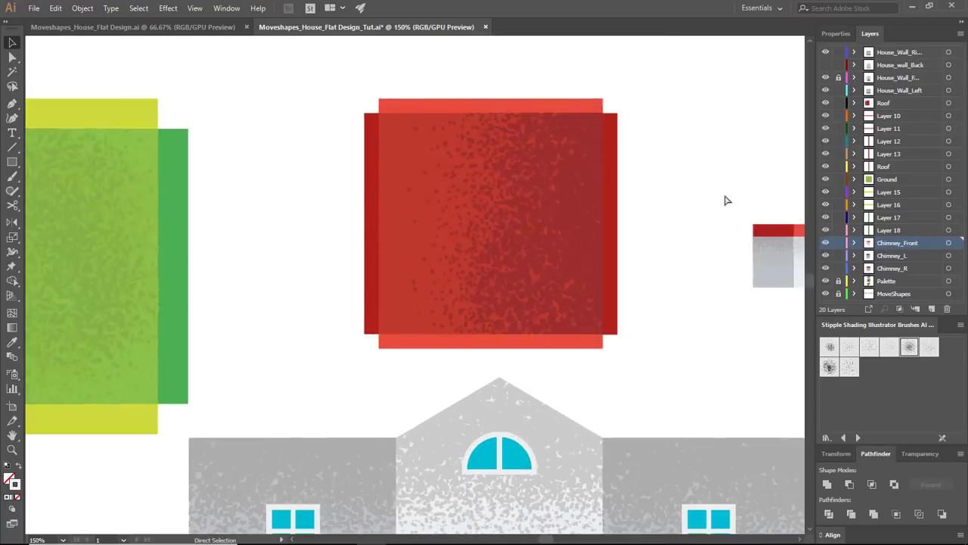
drag(759, 157, 339, 242)
key(ctrl+plus)
key(ctrl+plus)
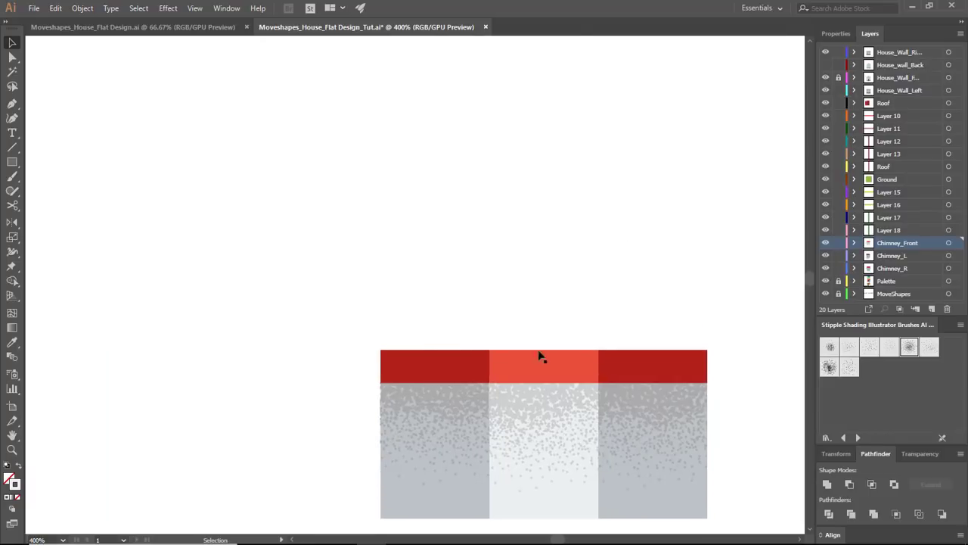
click(583, 352)
click(455, 361)
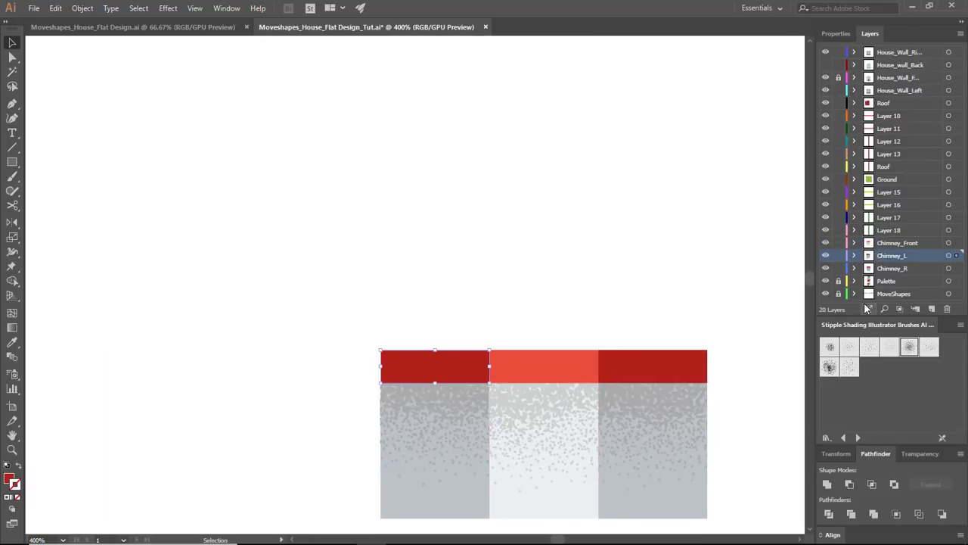
click(931, 309)
key(ctrl+f)
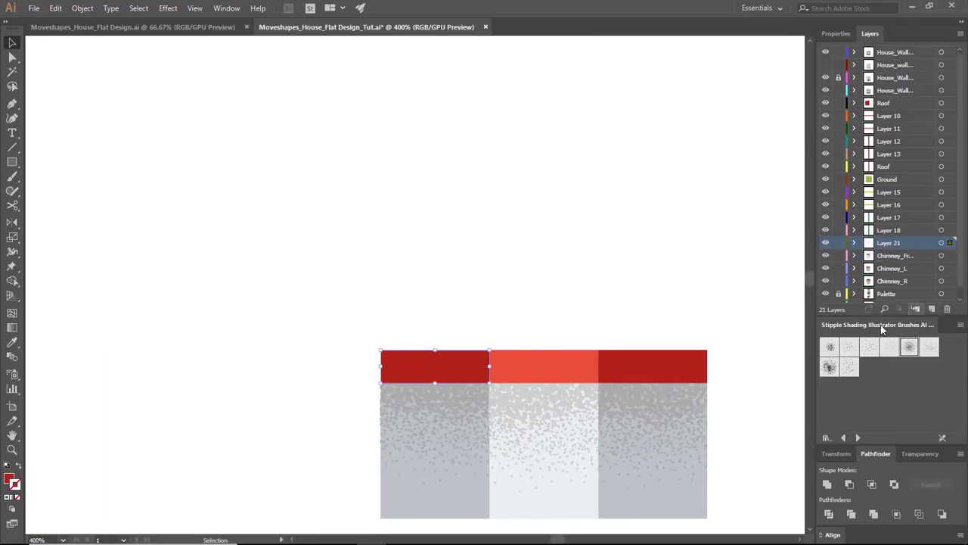
- Stretch the copied red rim into a square directly above the chimney front and recolour it to CE3030
drag(493, 365, 462, 421)
drag(449, 364, 601, 294)
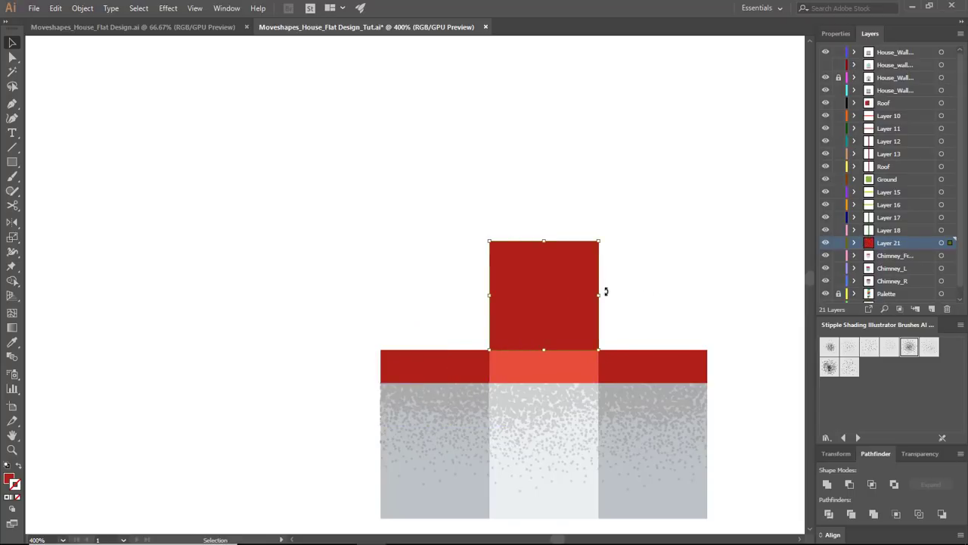
double_click(8, 478)
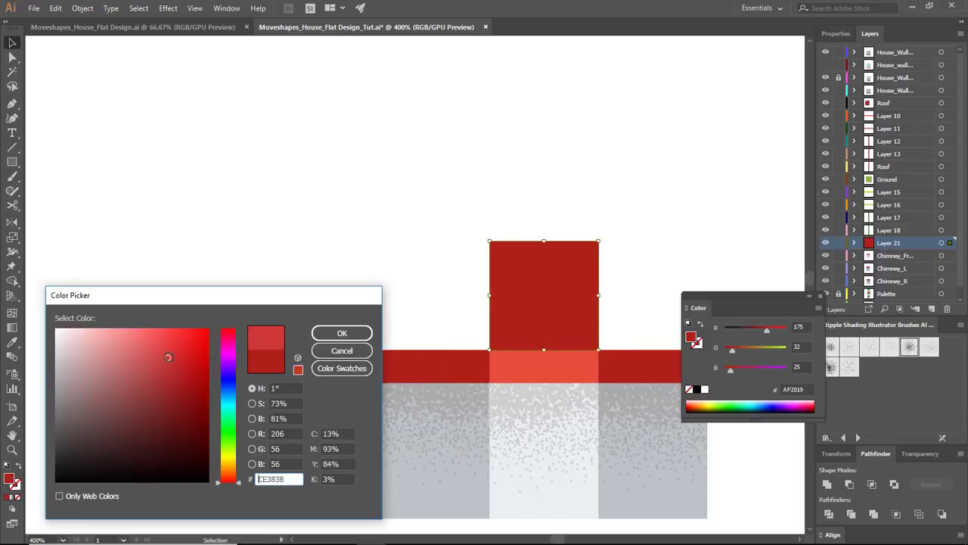
key(Return)
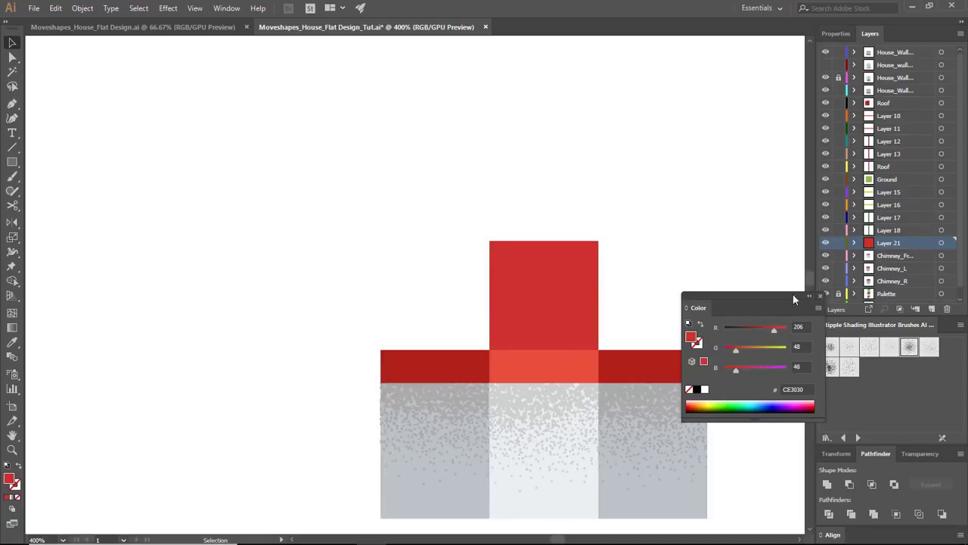
click(820, 296)
- Add a smaller, centred copy inside the red square and fill it with the grey sampled from the chimney's left side
drag(599, 240, 579, 262)
key(i)
click(463, 462)
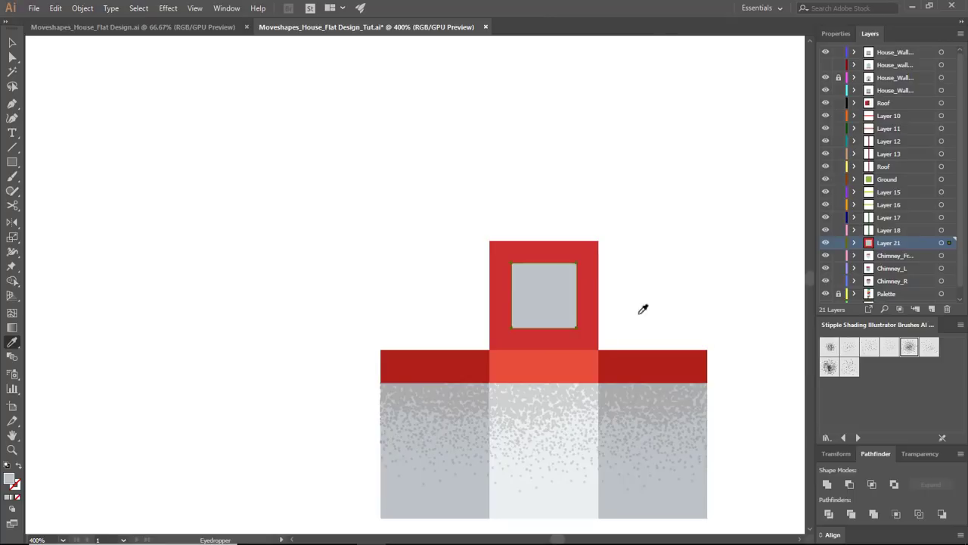
- Cut the grey inner square out of the red square to leave an open frame for the chimney top
key(v)
click(563, 287)
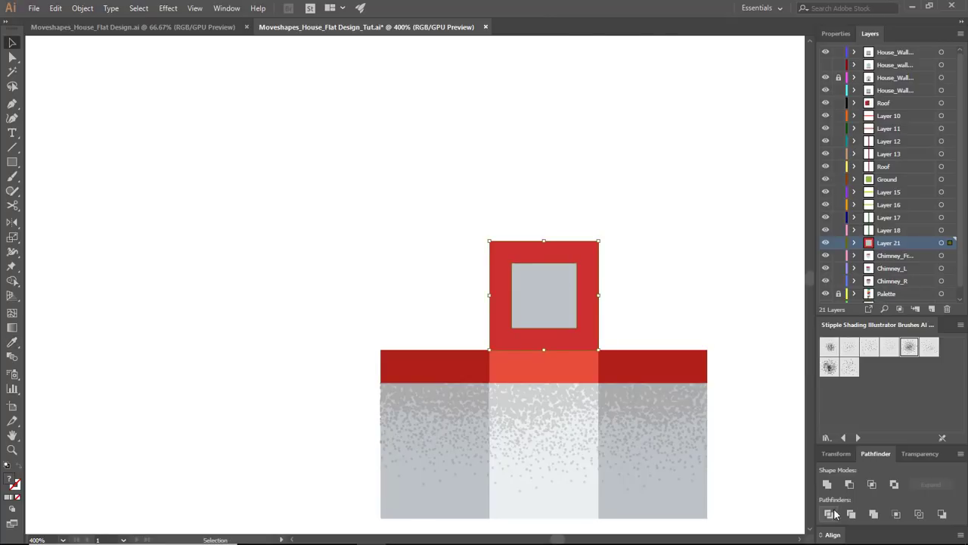
click(833, 512)
click(626, 255)
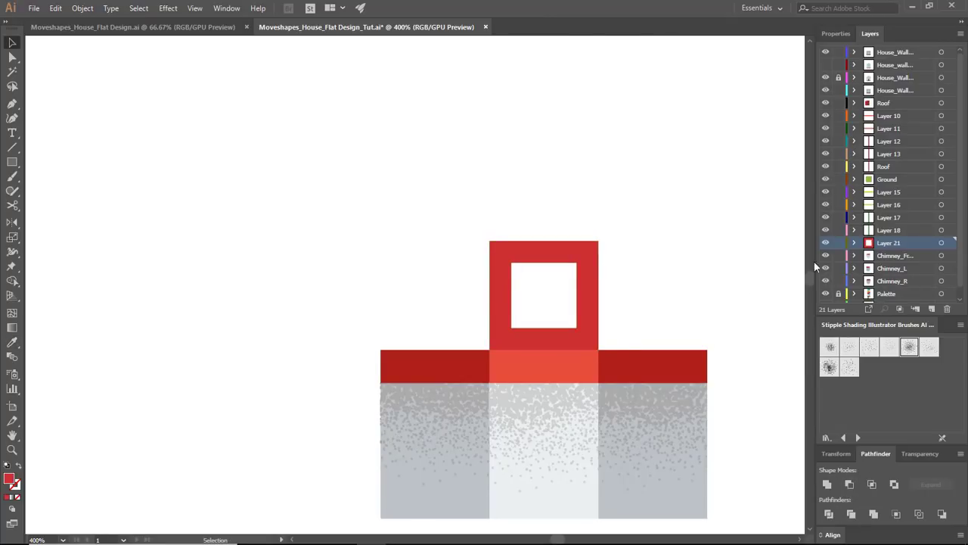
- Rename the chimney top's layer as Chim_Top
double_click(896, 242)
key(Return)
key(ctrl+0)
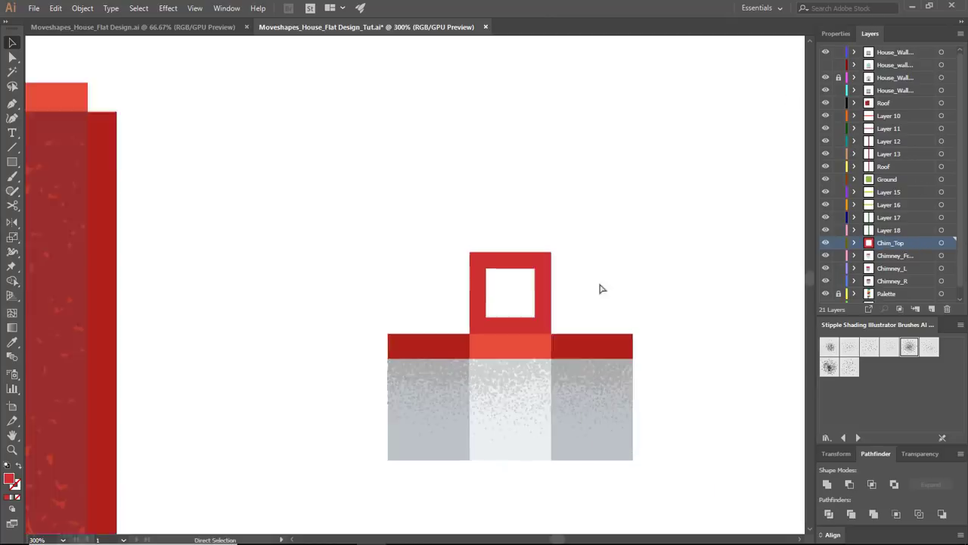
key(ctrl+plus)
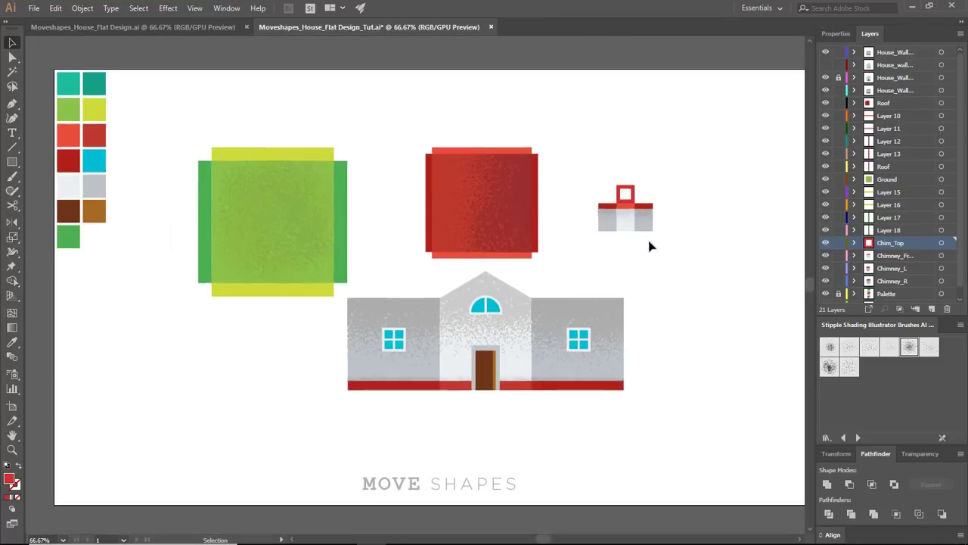
click(34, 8)
key(Escape)
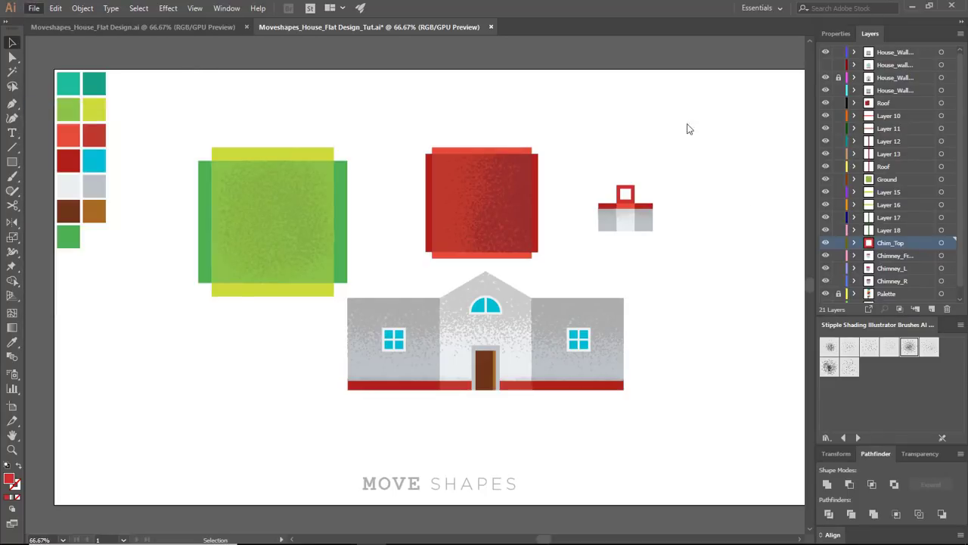